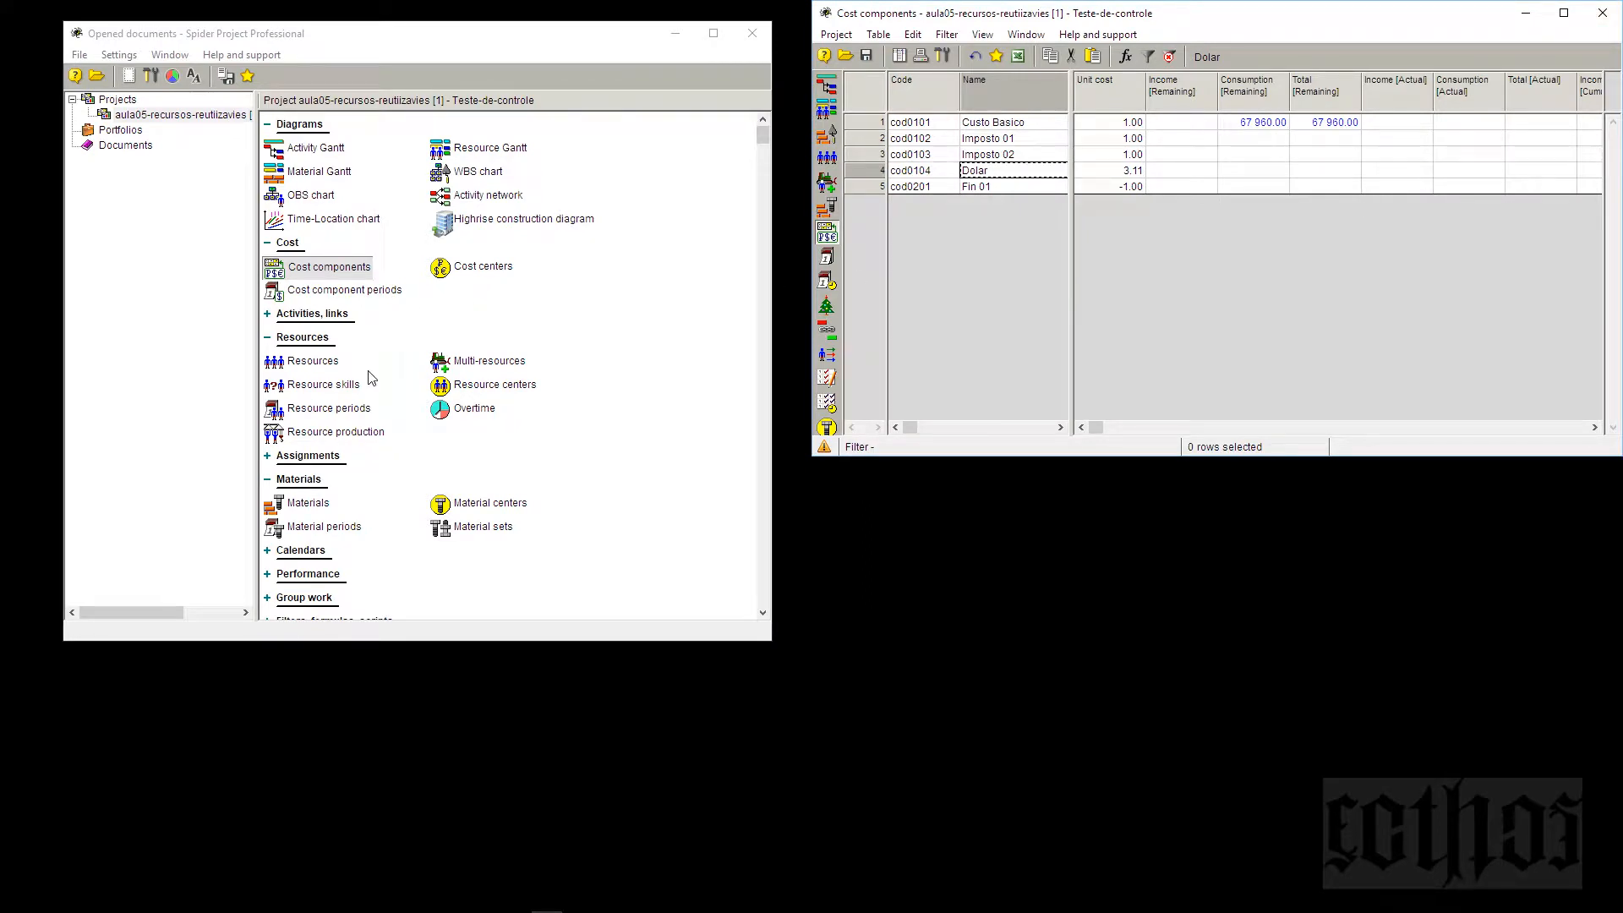
Open the project's Resources table, fit its window below the Cost components table, and open the Materials table
double_click(313, 370)
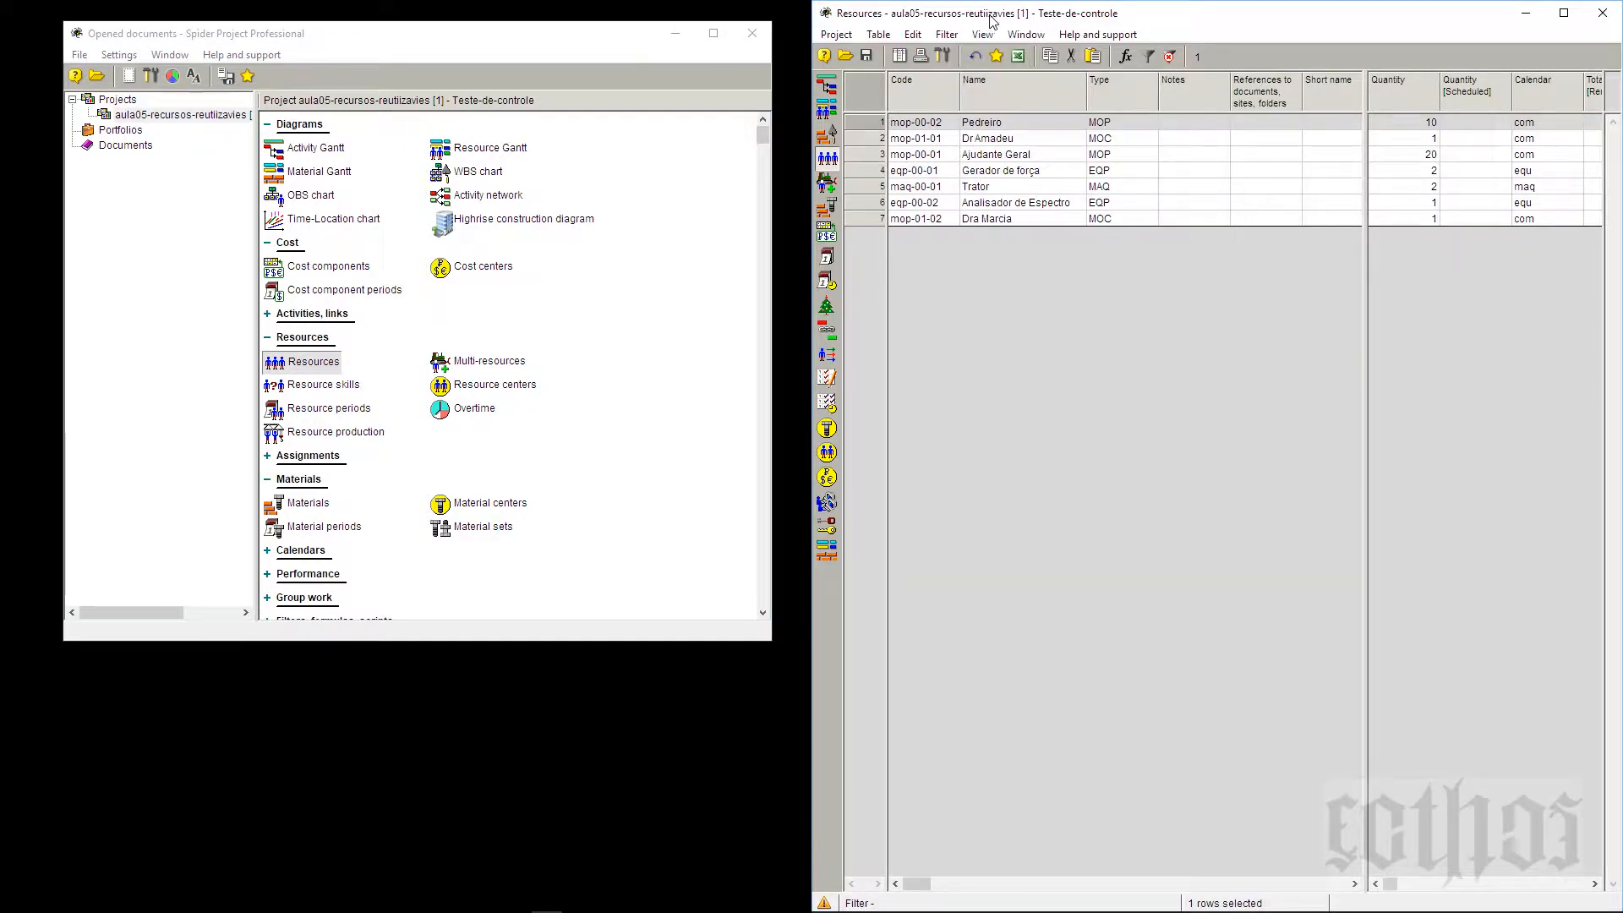
drag(1004, 15, 1622, 912)
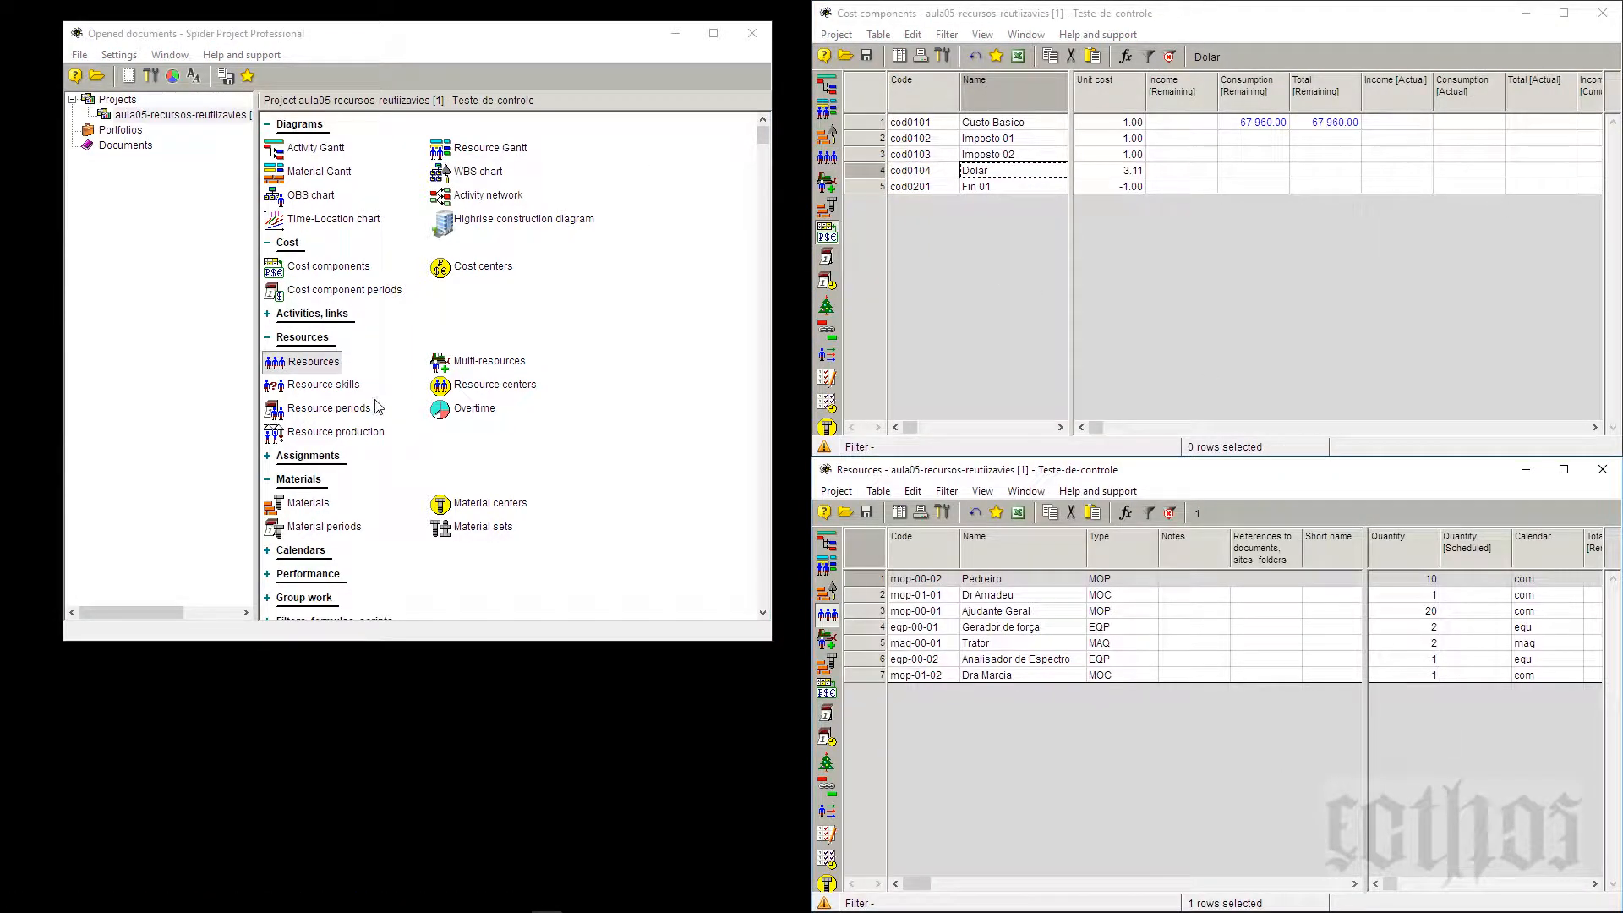
right_click(308, 506)
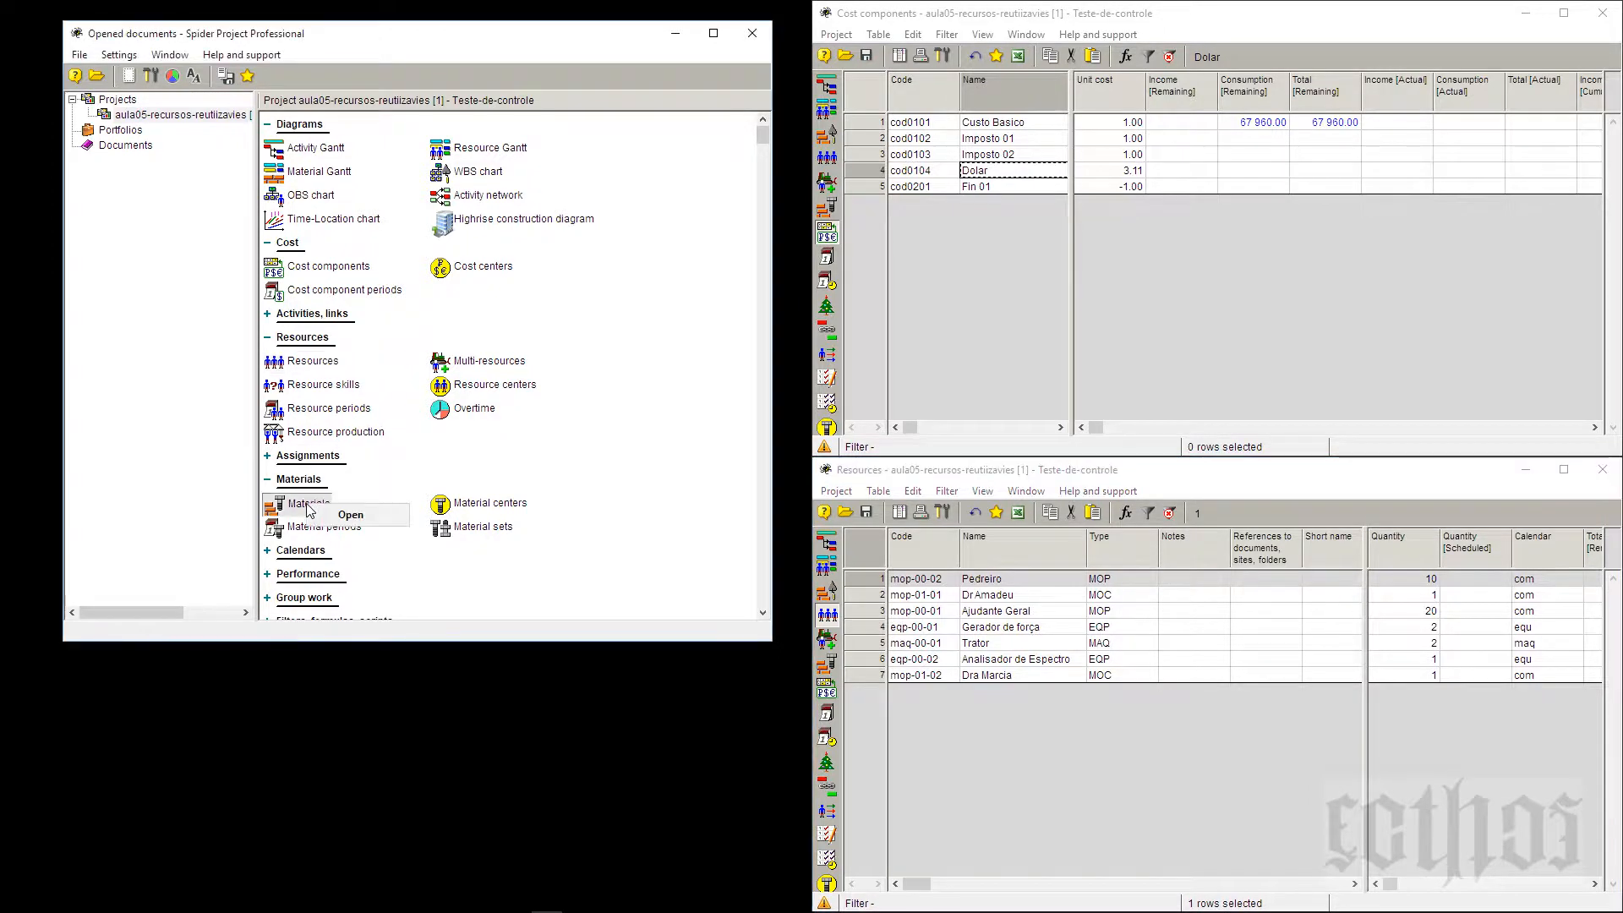
click(350, 514)
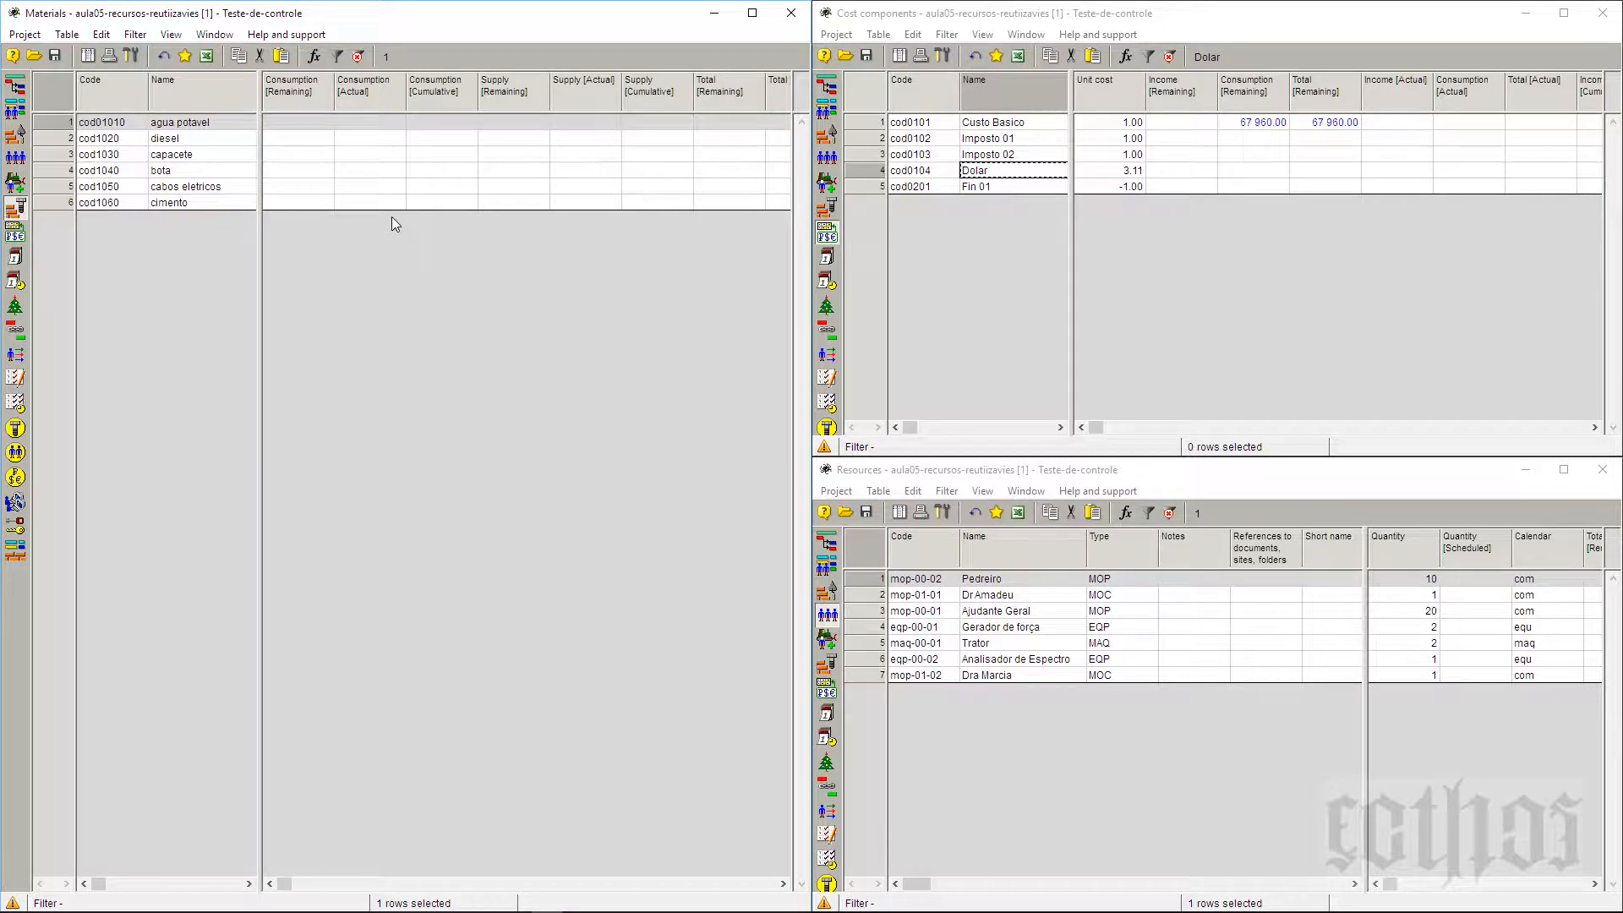
Open the properties of the Pedreiro resource and show its assigned cost components
click(1041, 611)
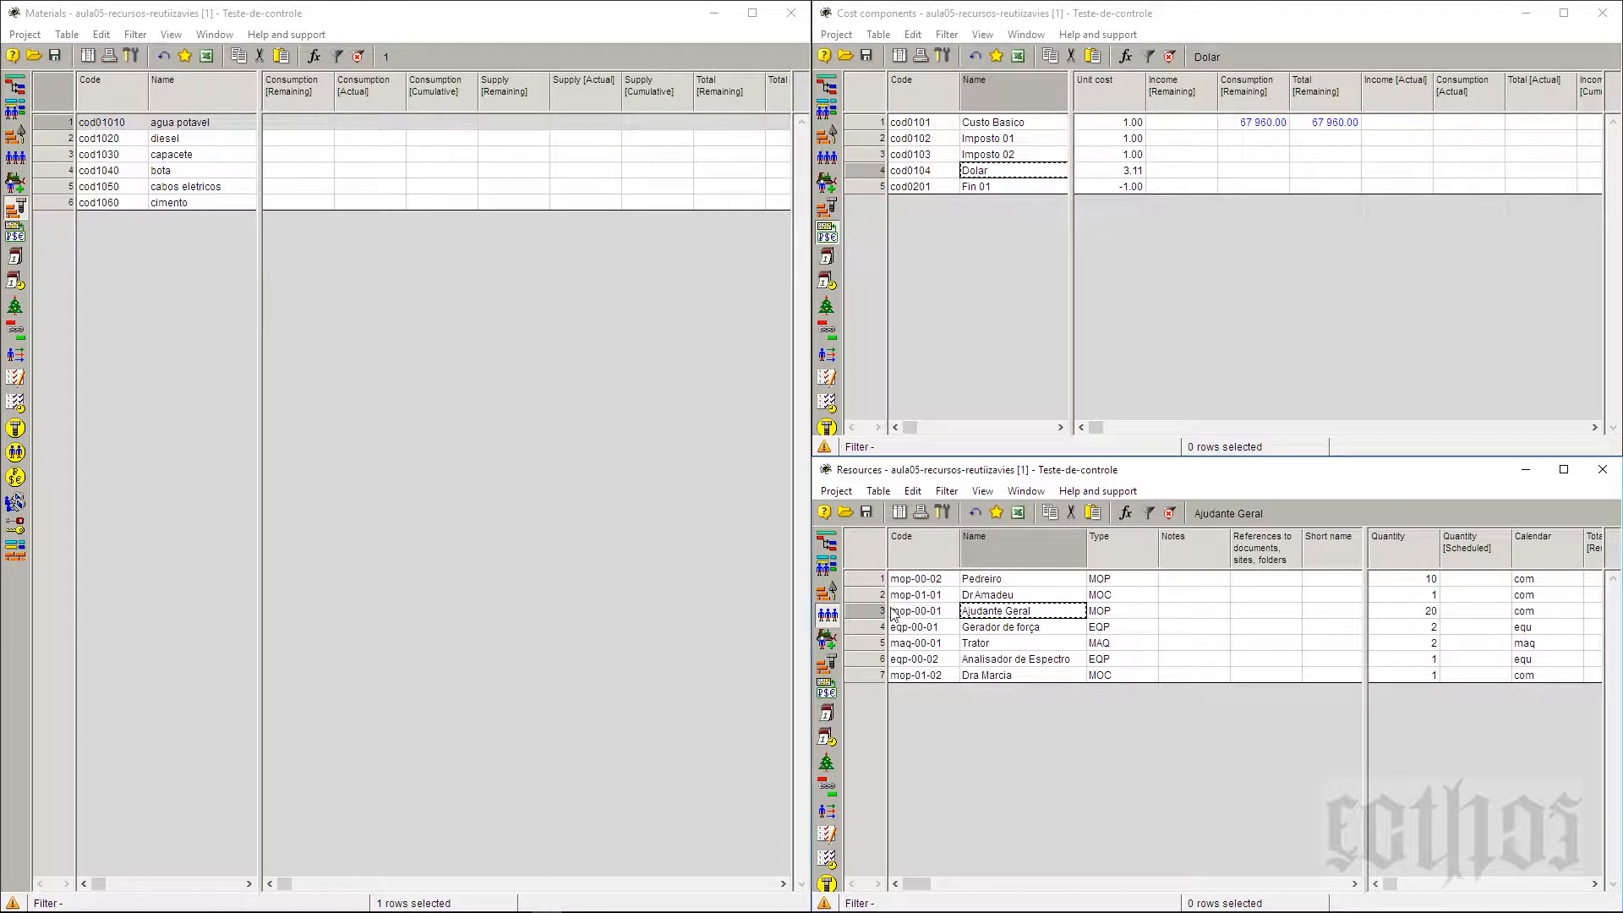
right_click(868, 581)
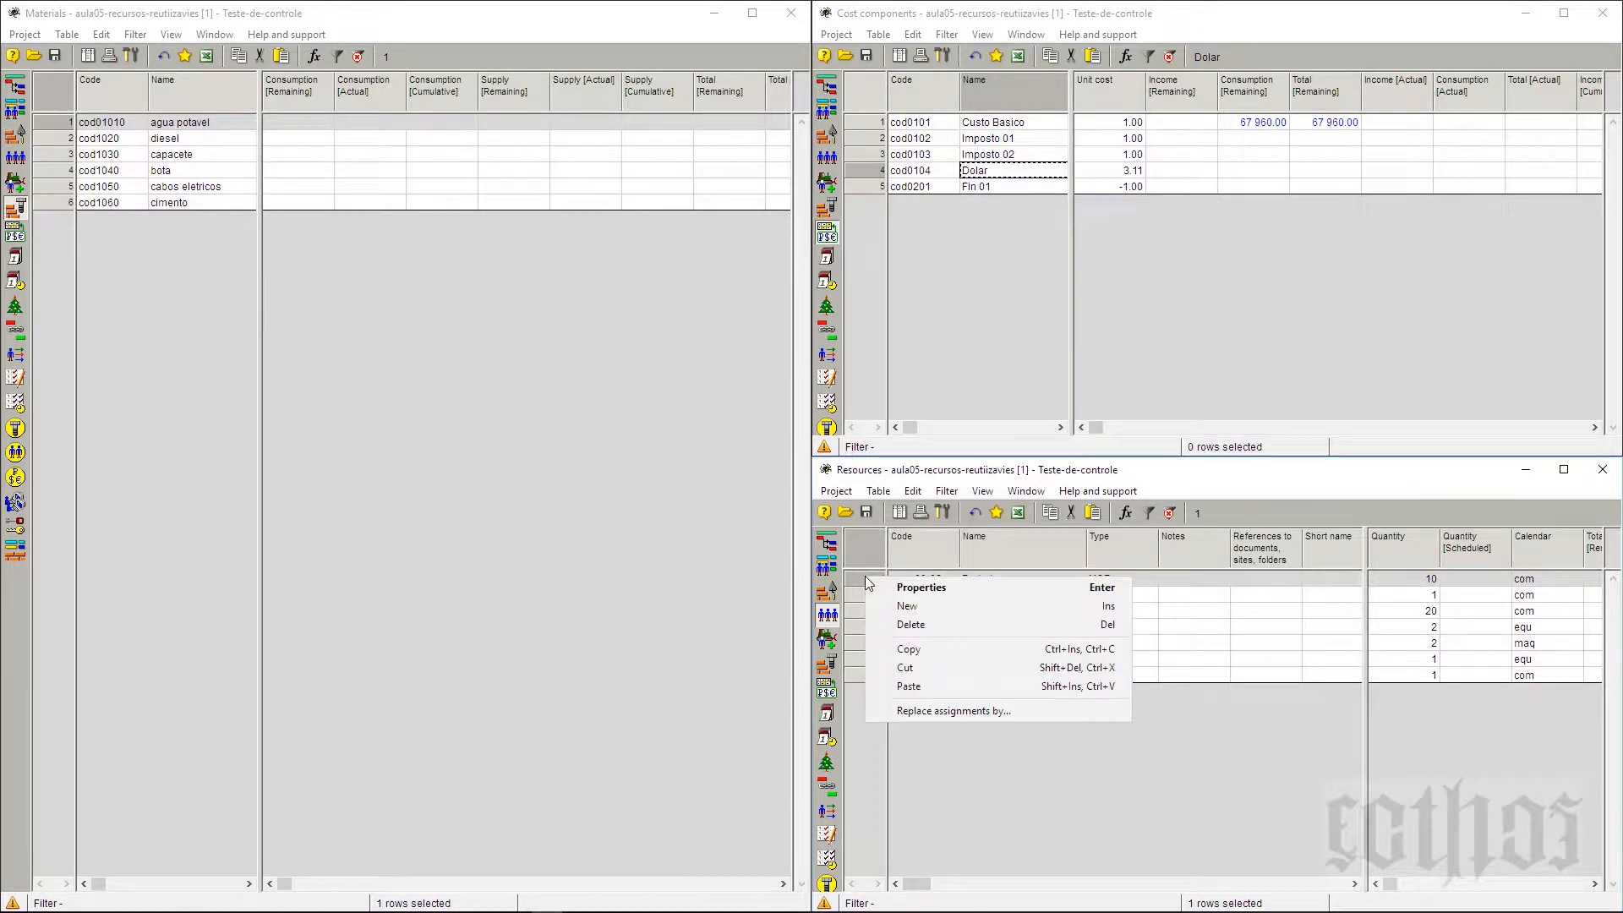
click(913, 589)
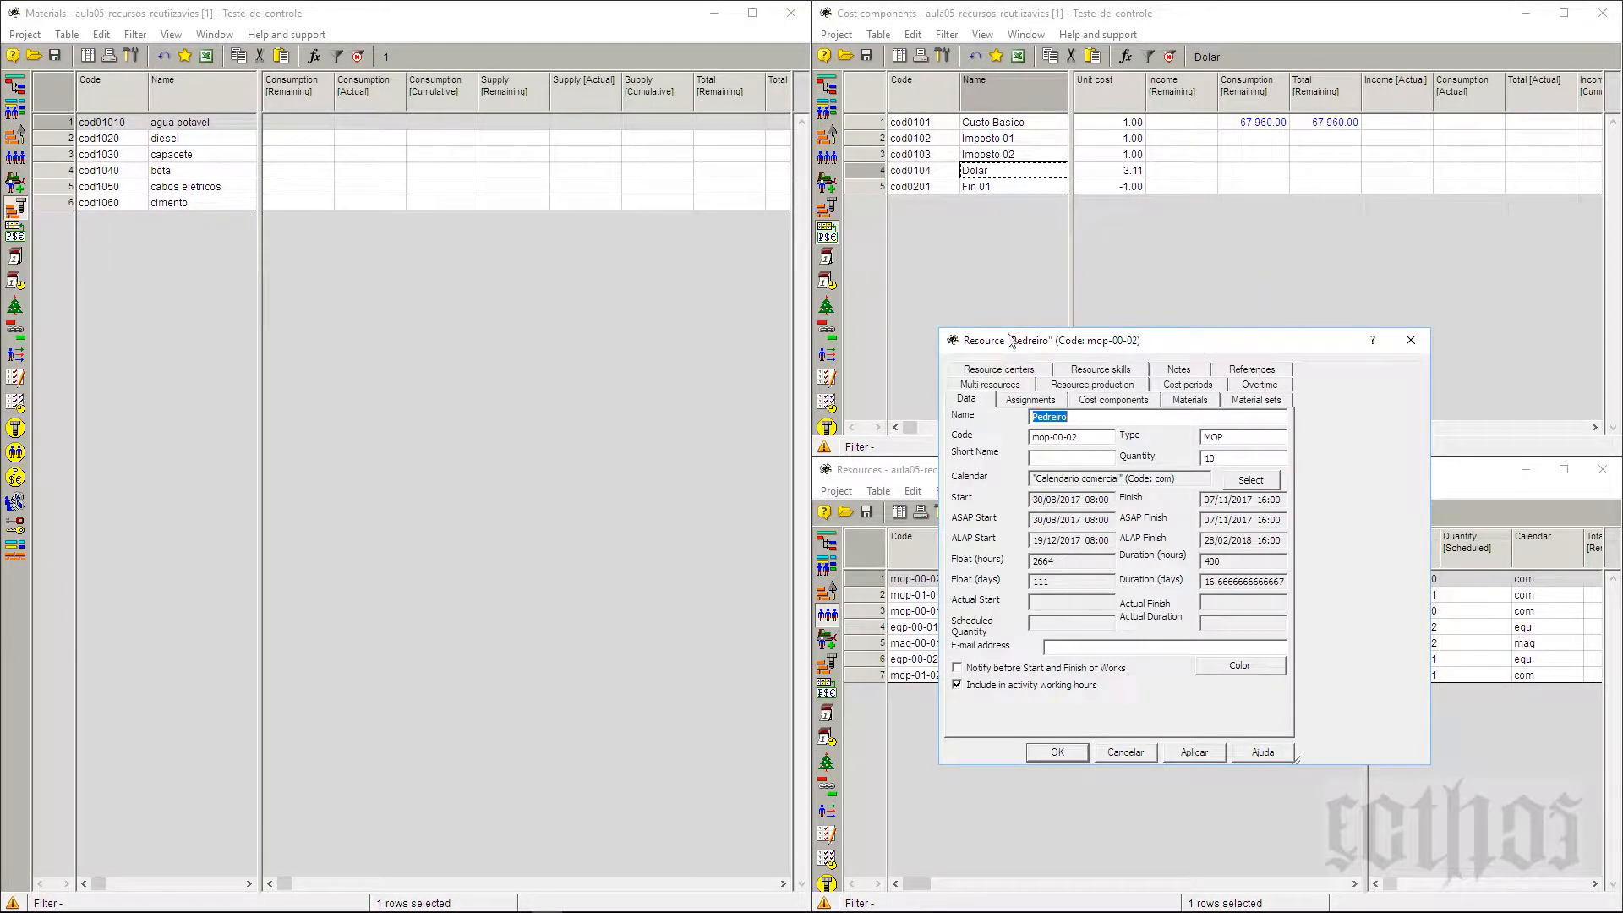
drag(714, 333, 479, 383)
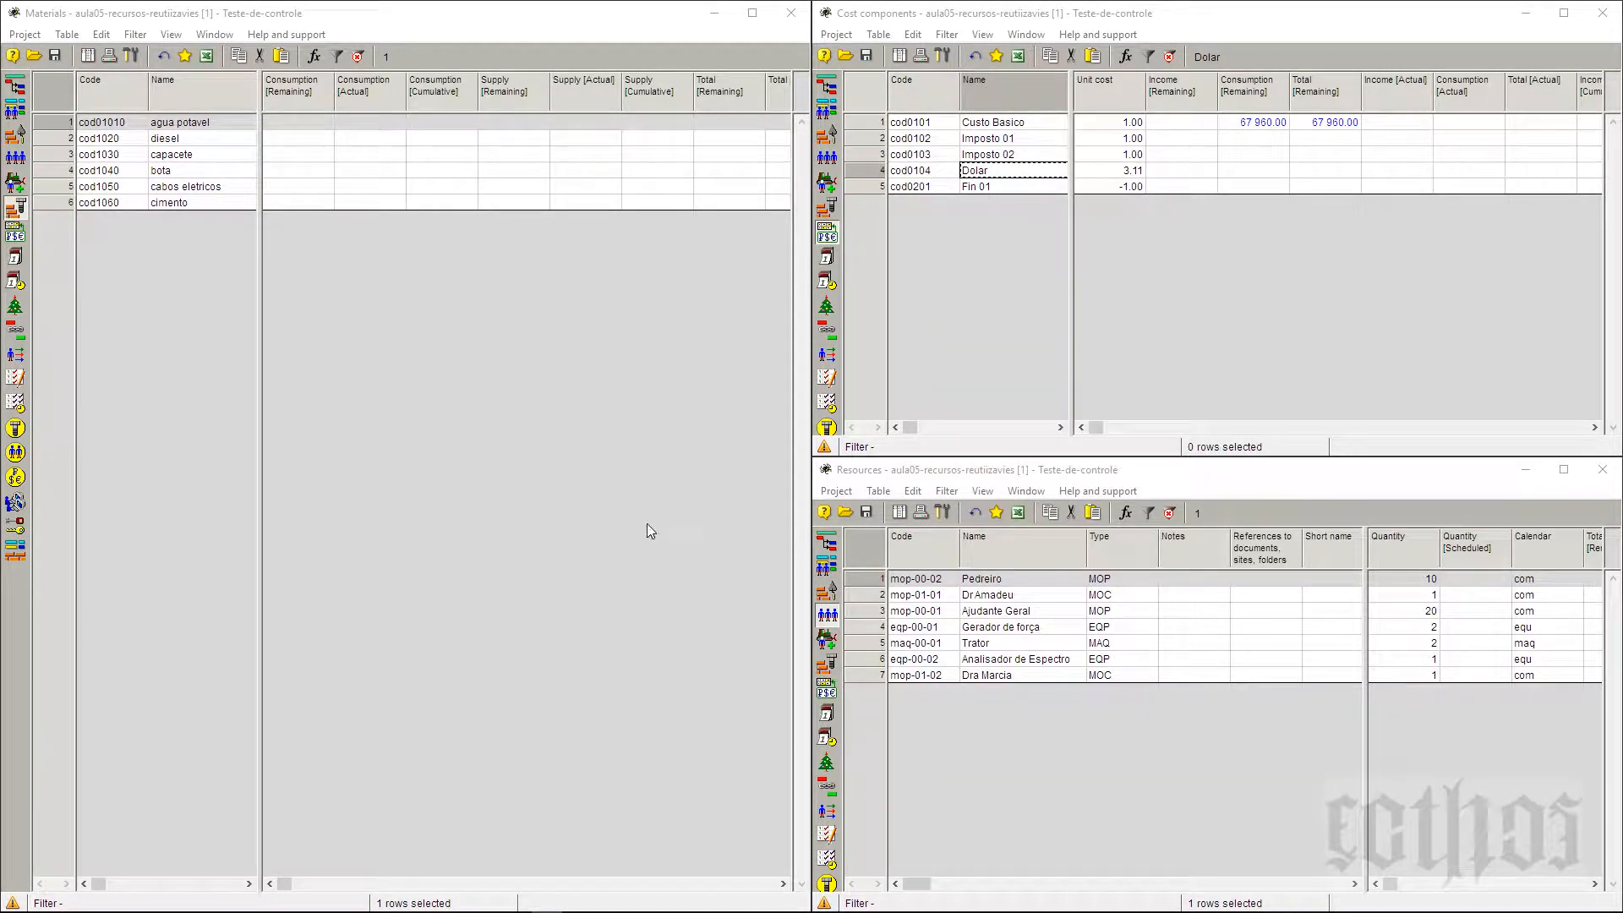
double_click(870, 580)
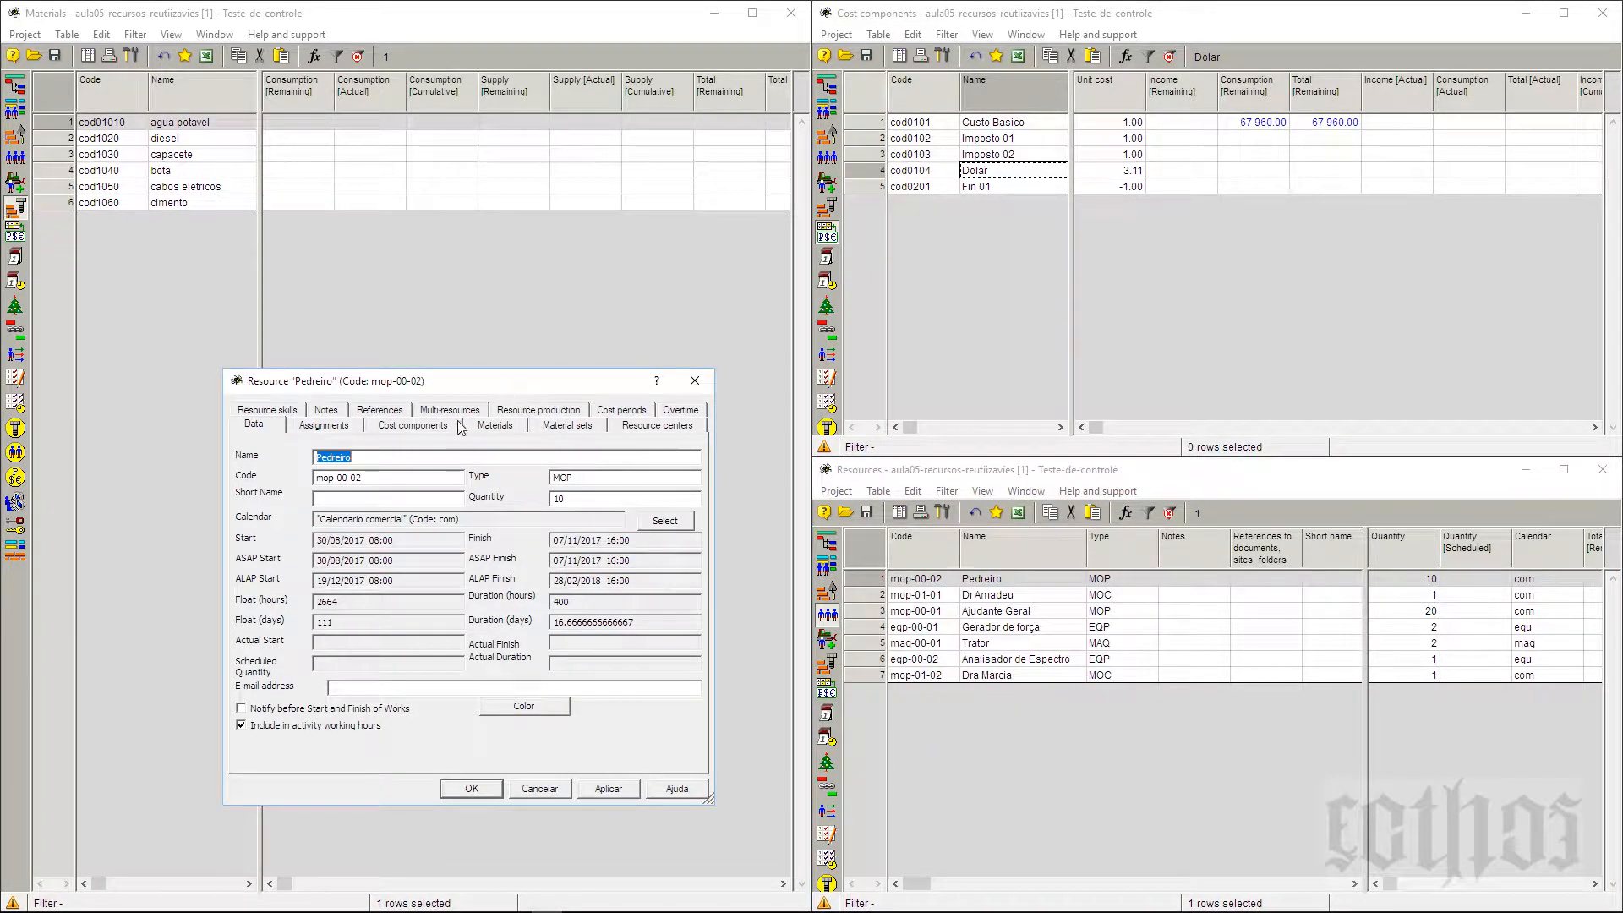
click(413, 427)
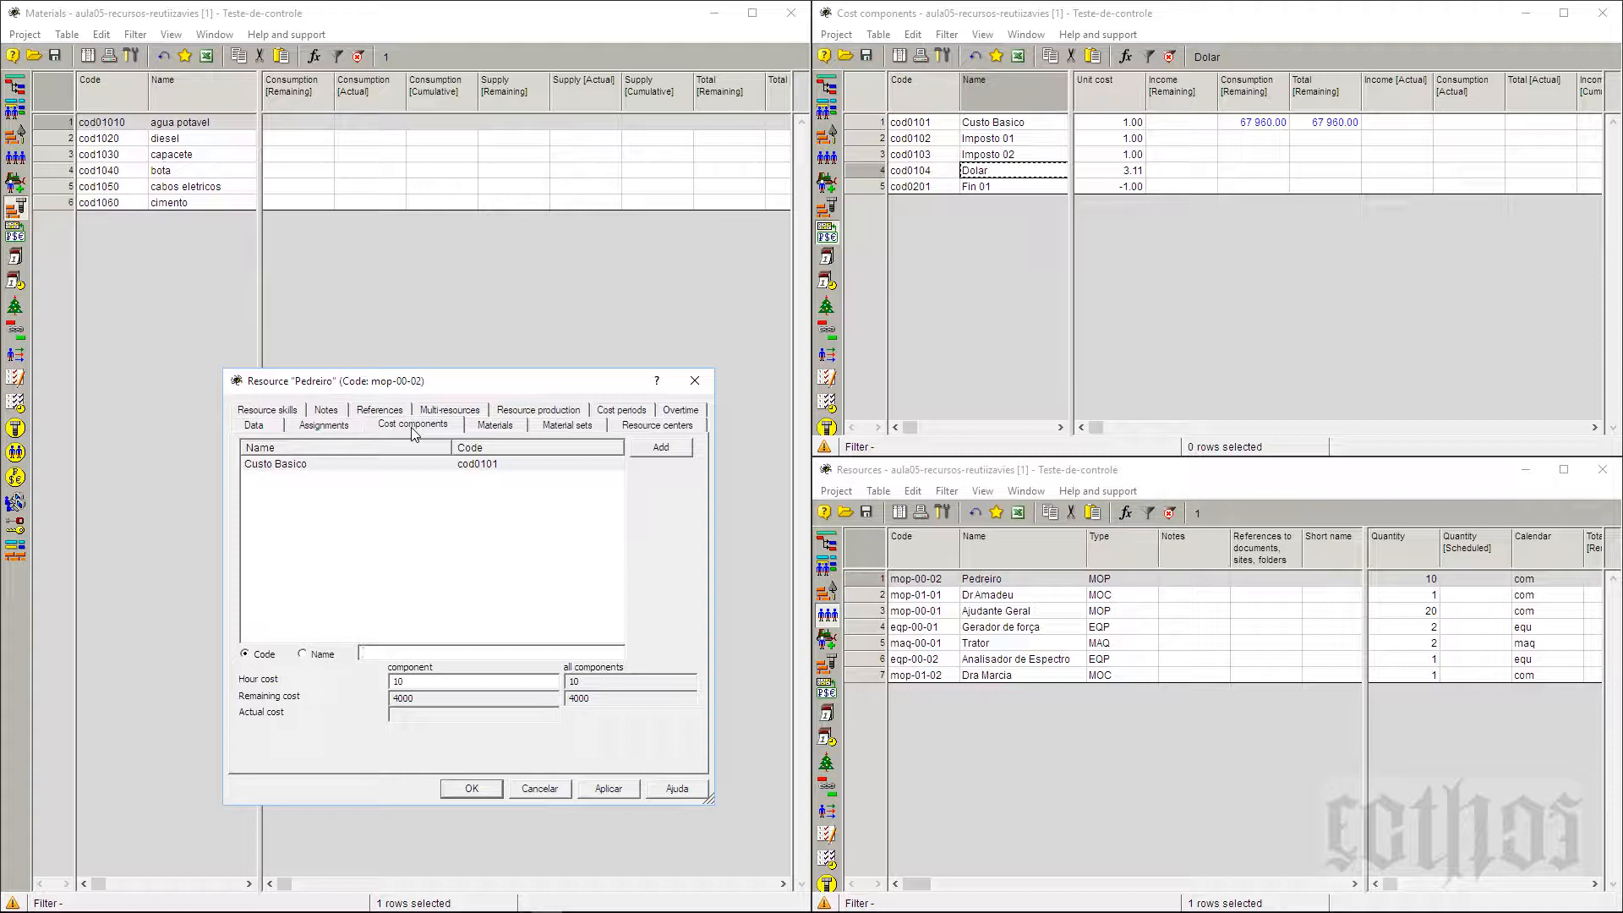
click(274, 474)
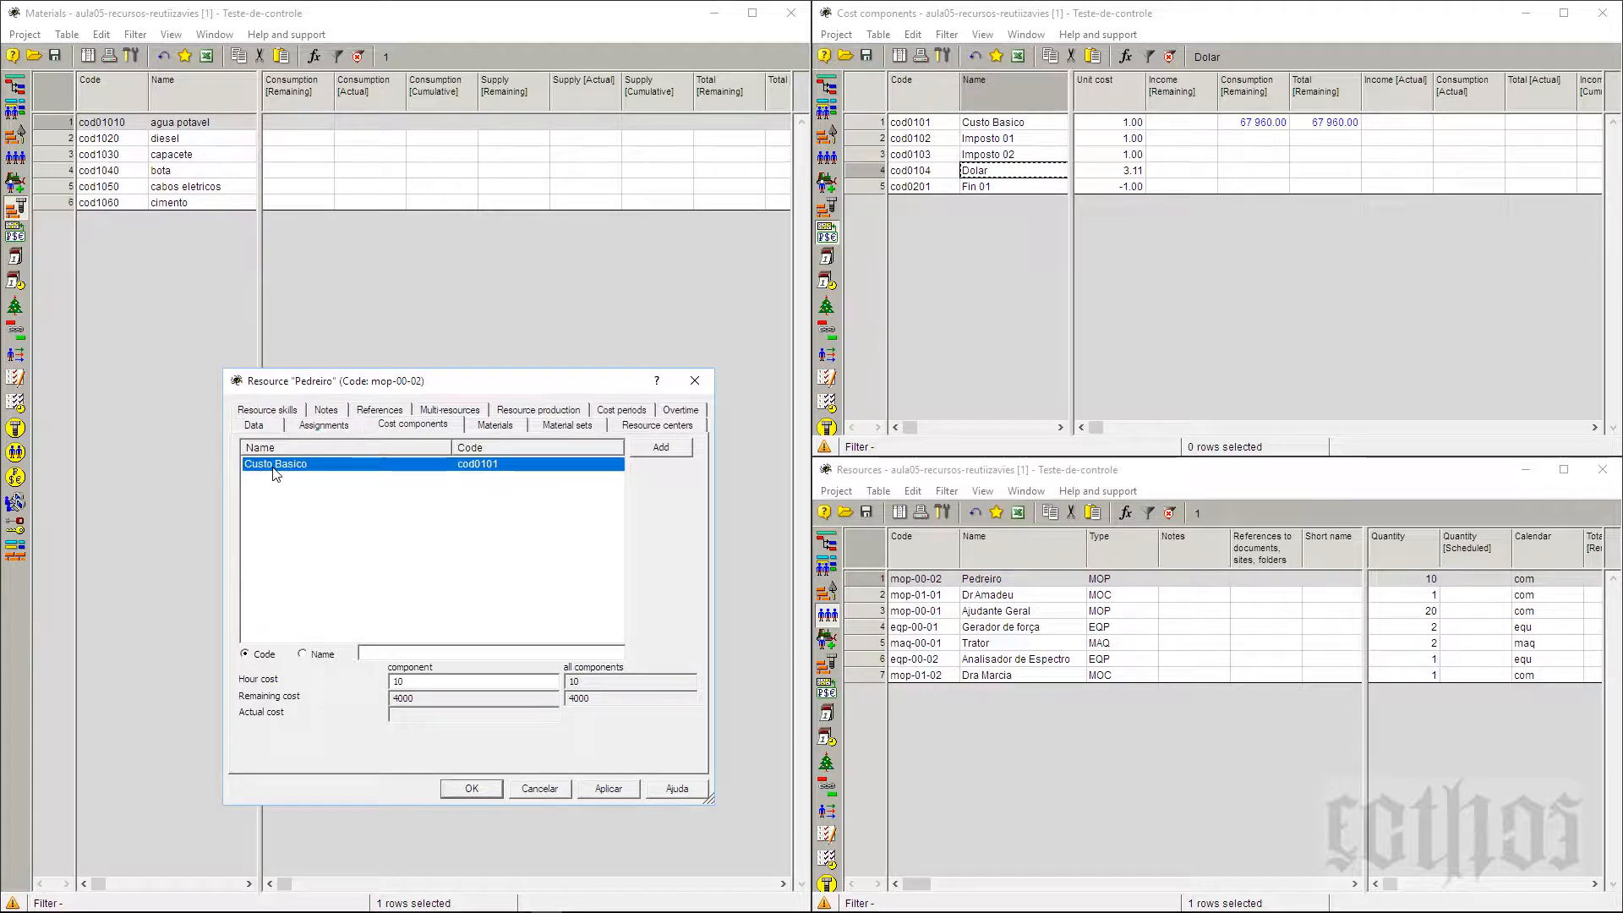
Add the cost components Imposto 01 and Imposto 02 to the Pedreiro resource
click(651, 450)
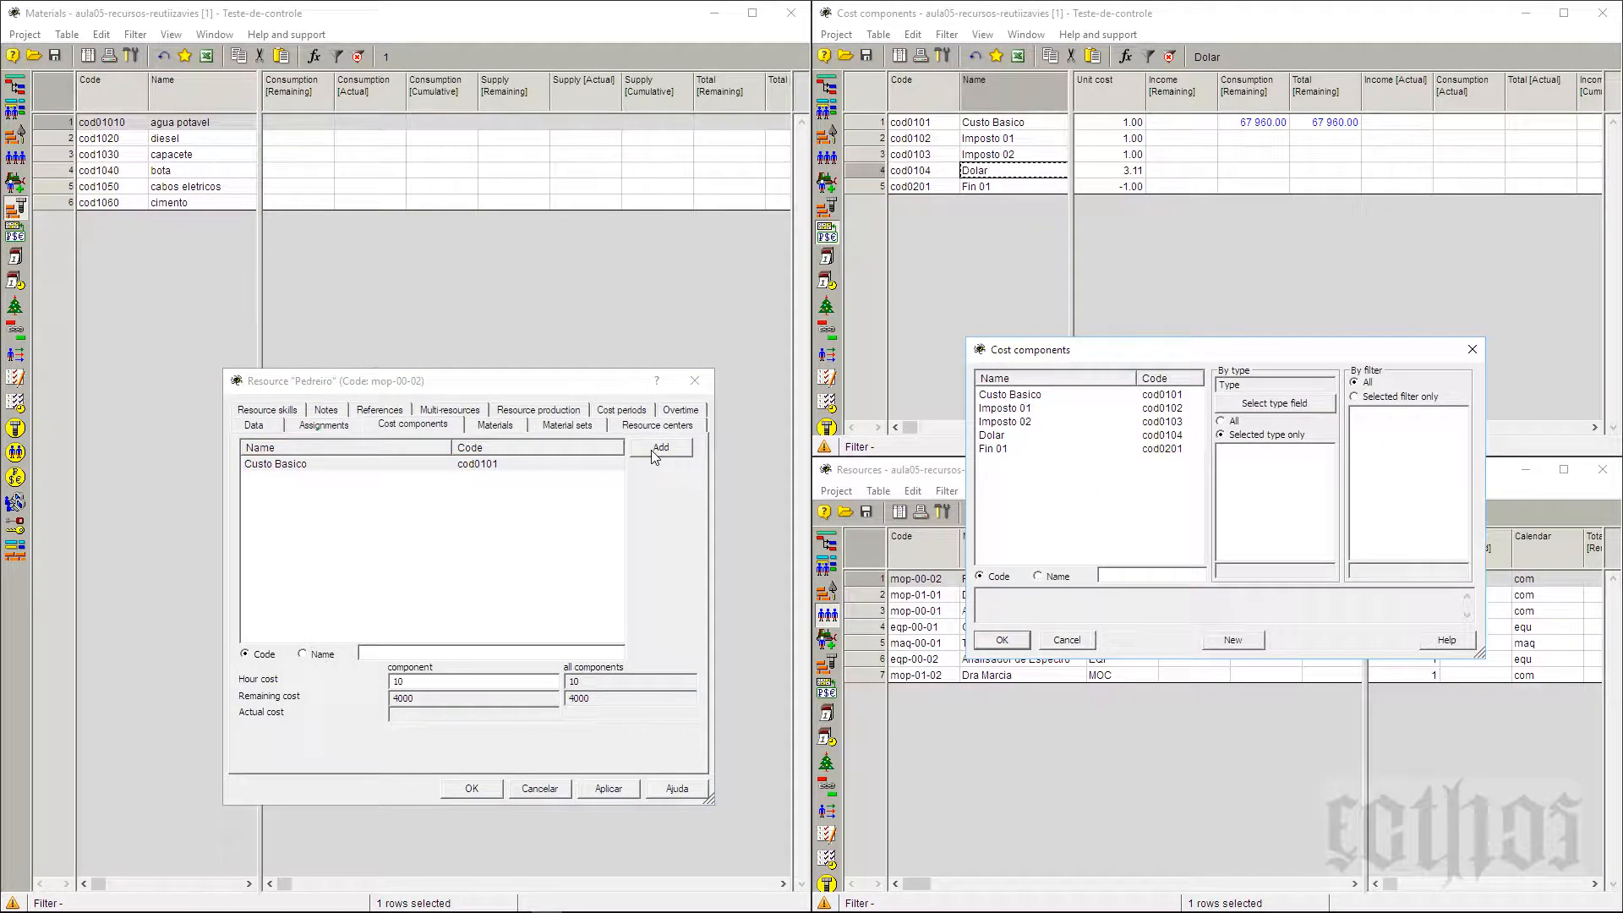
click(996, 421)
click(996, 409)
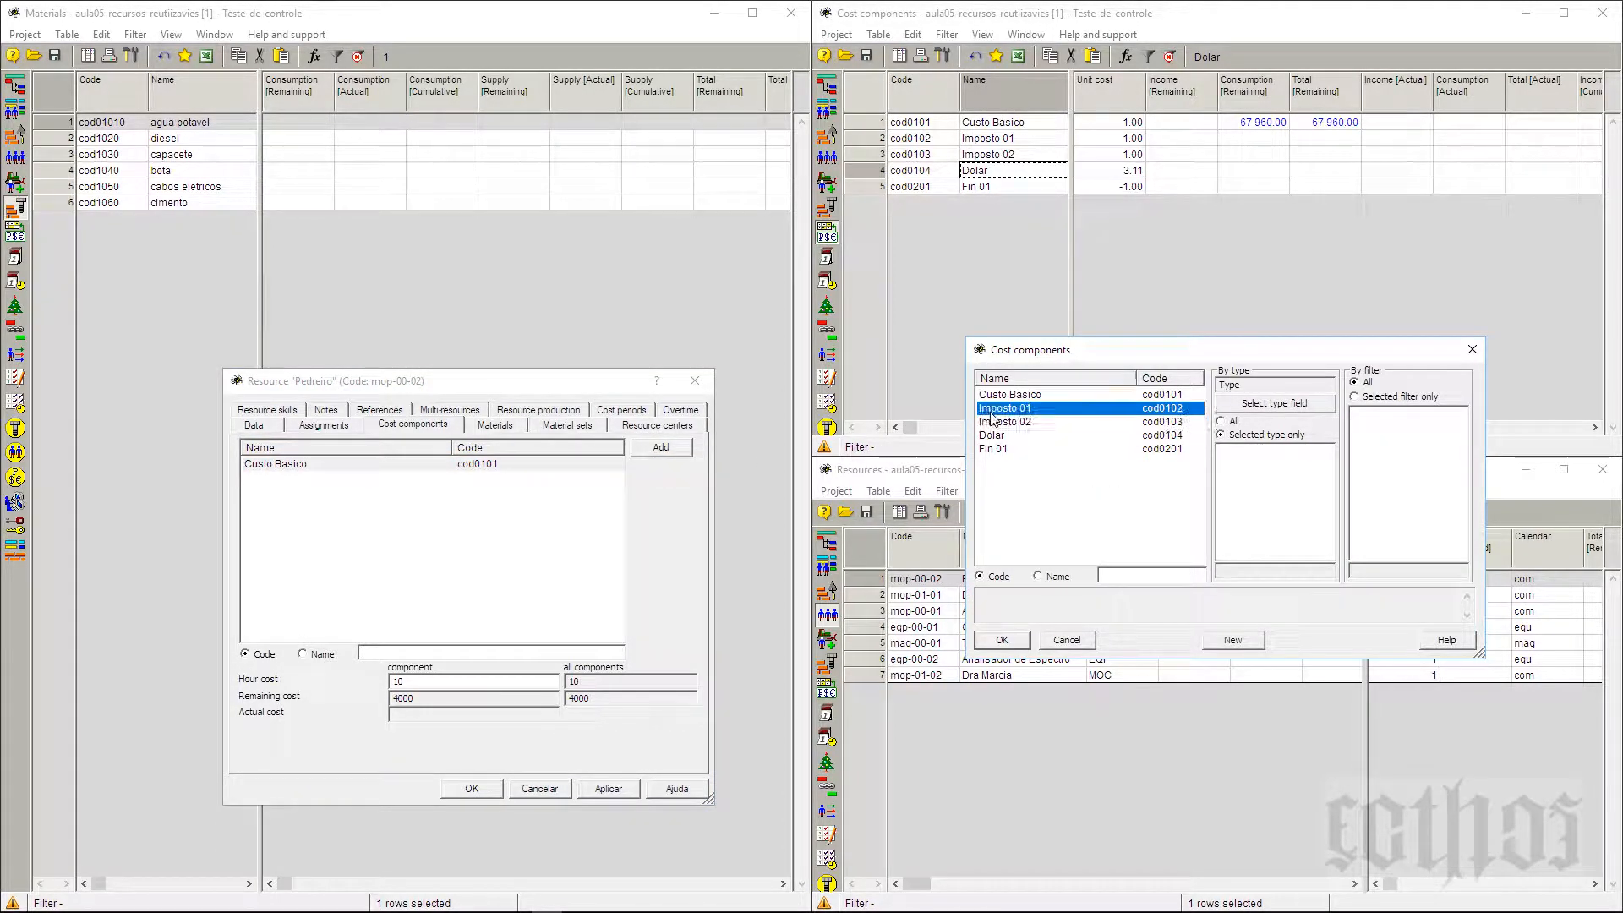
ctrl+click(999, 422)
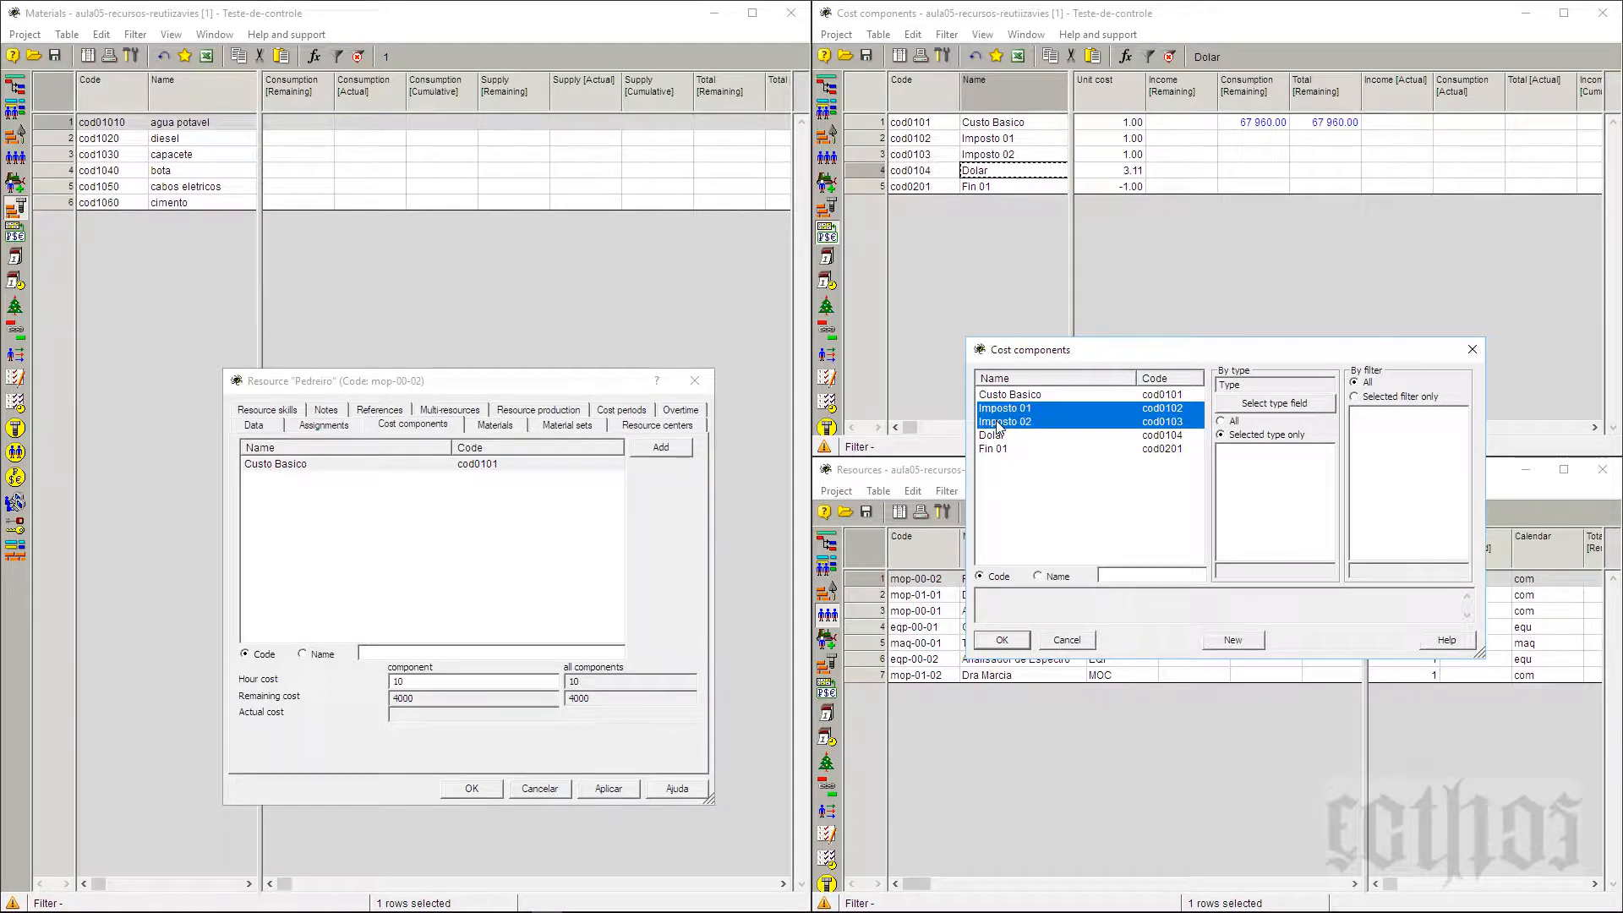
click(1002, 640)
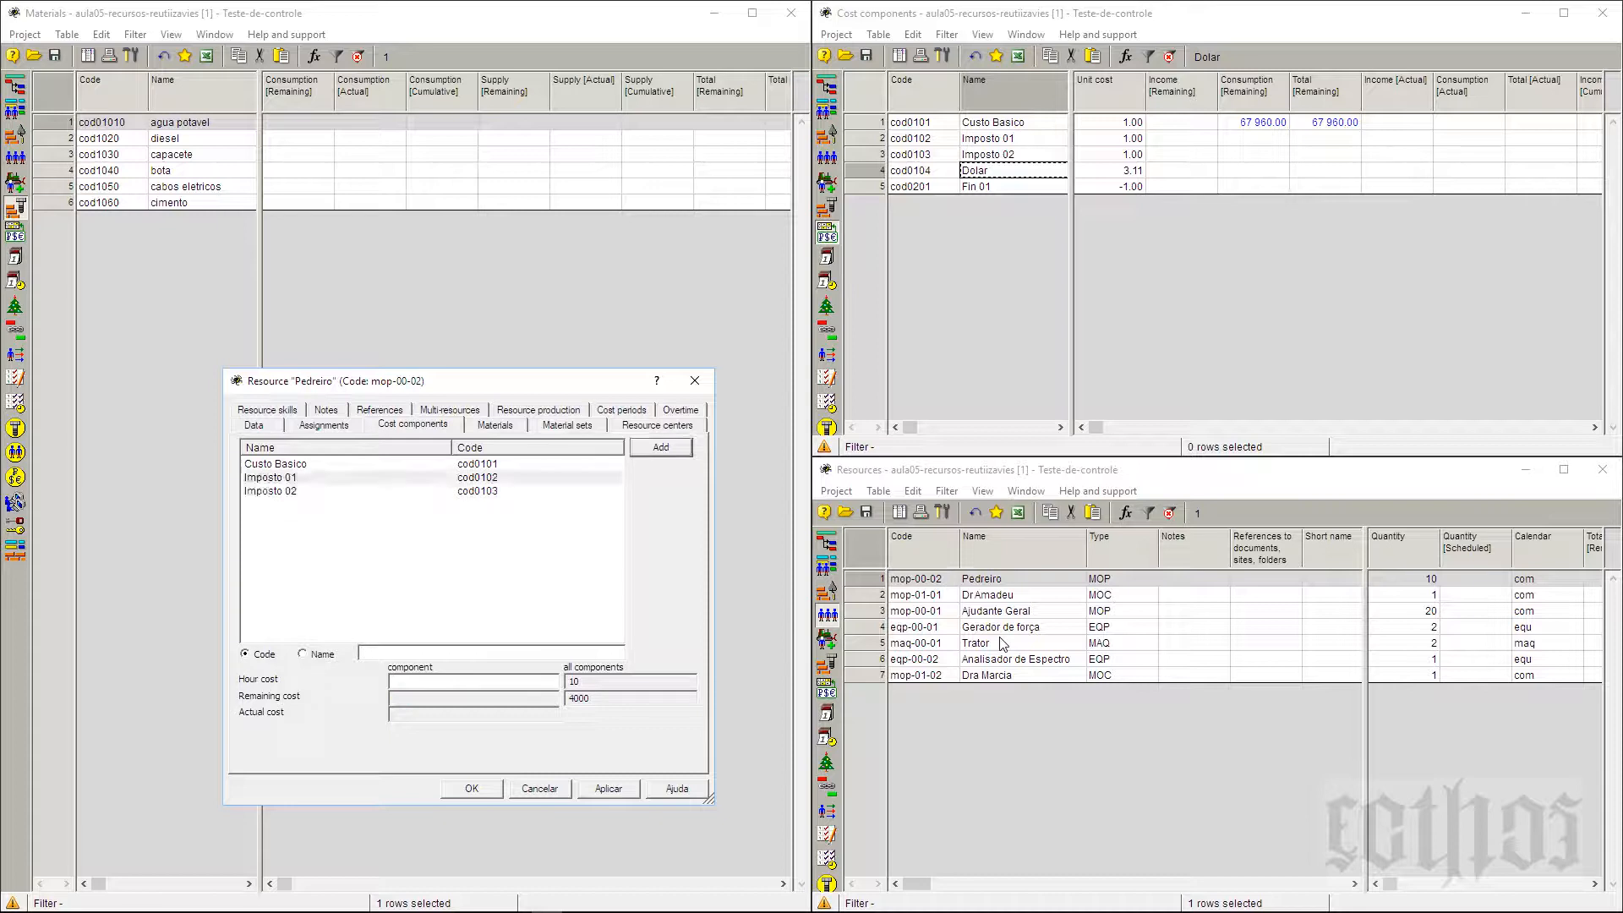
Check the component hour cost of Custo Basico and Imposto 01 for the Pedreiro resource
click(270, 468)
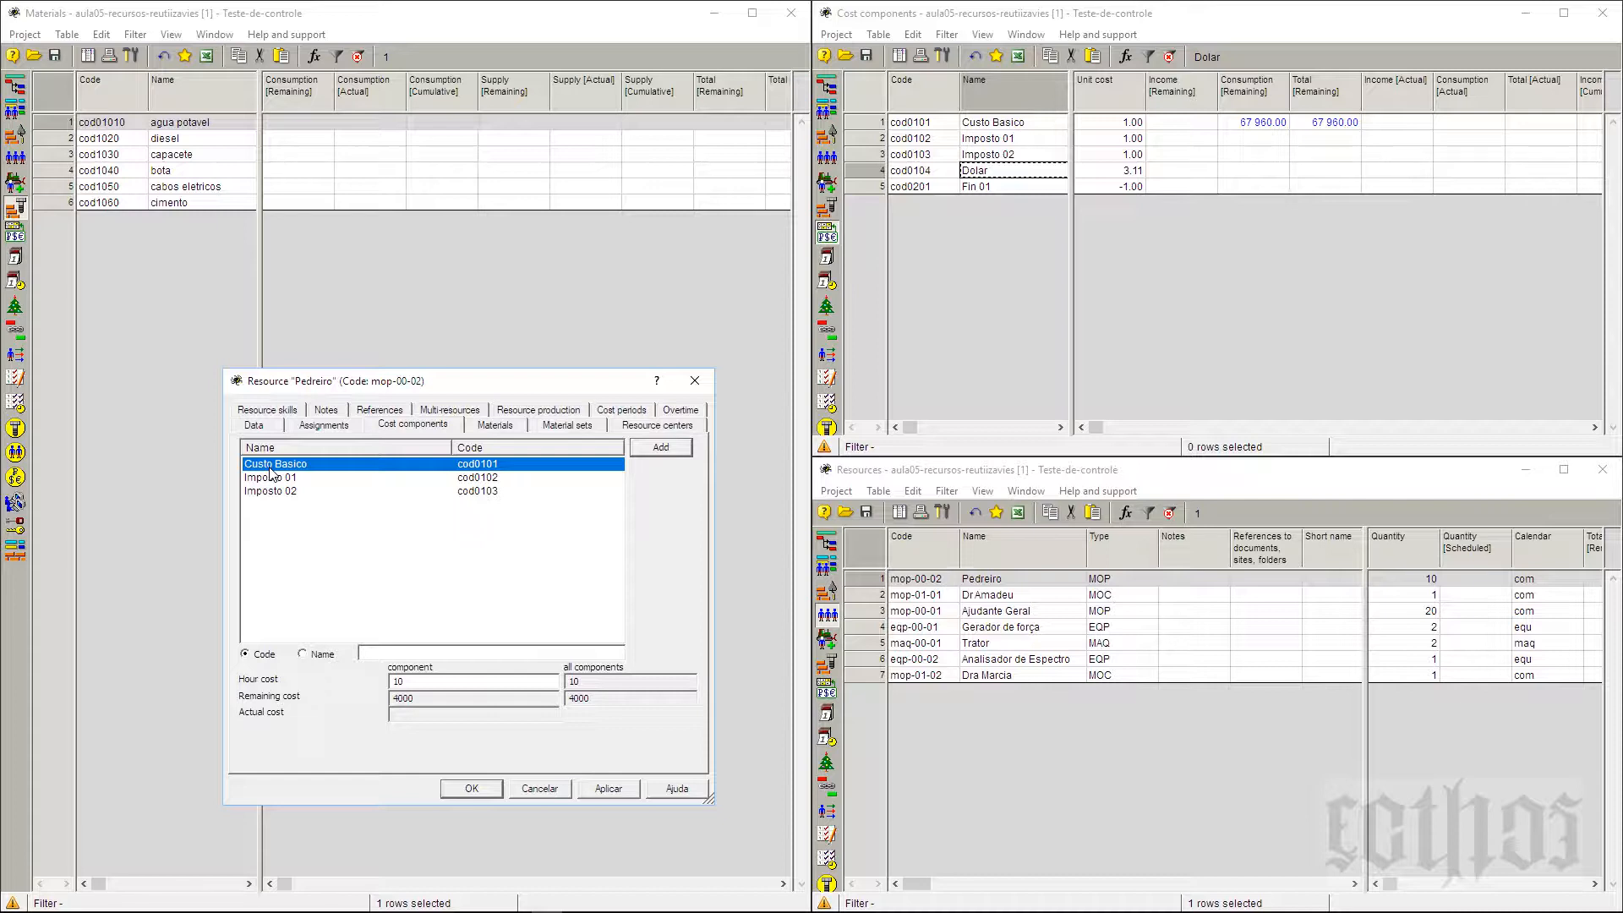
click(423, 682)
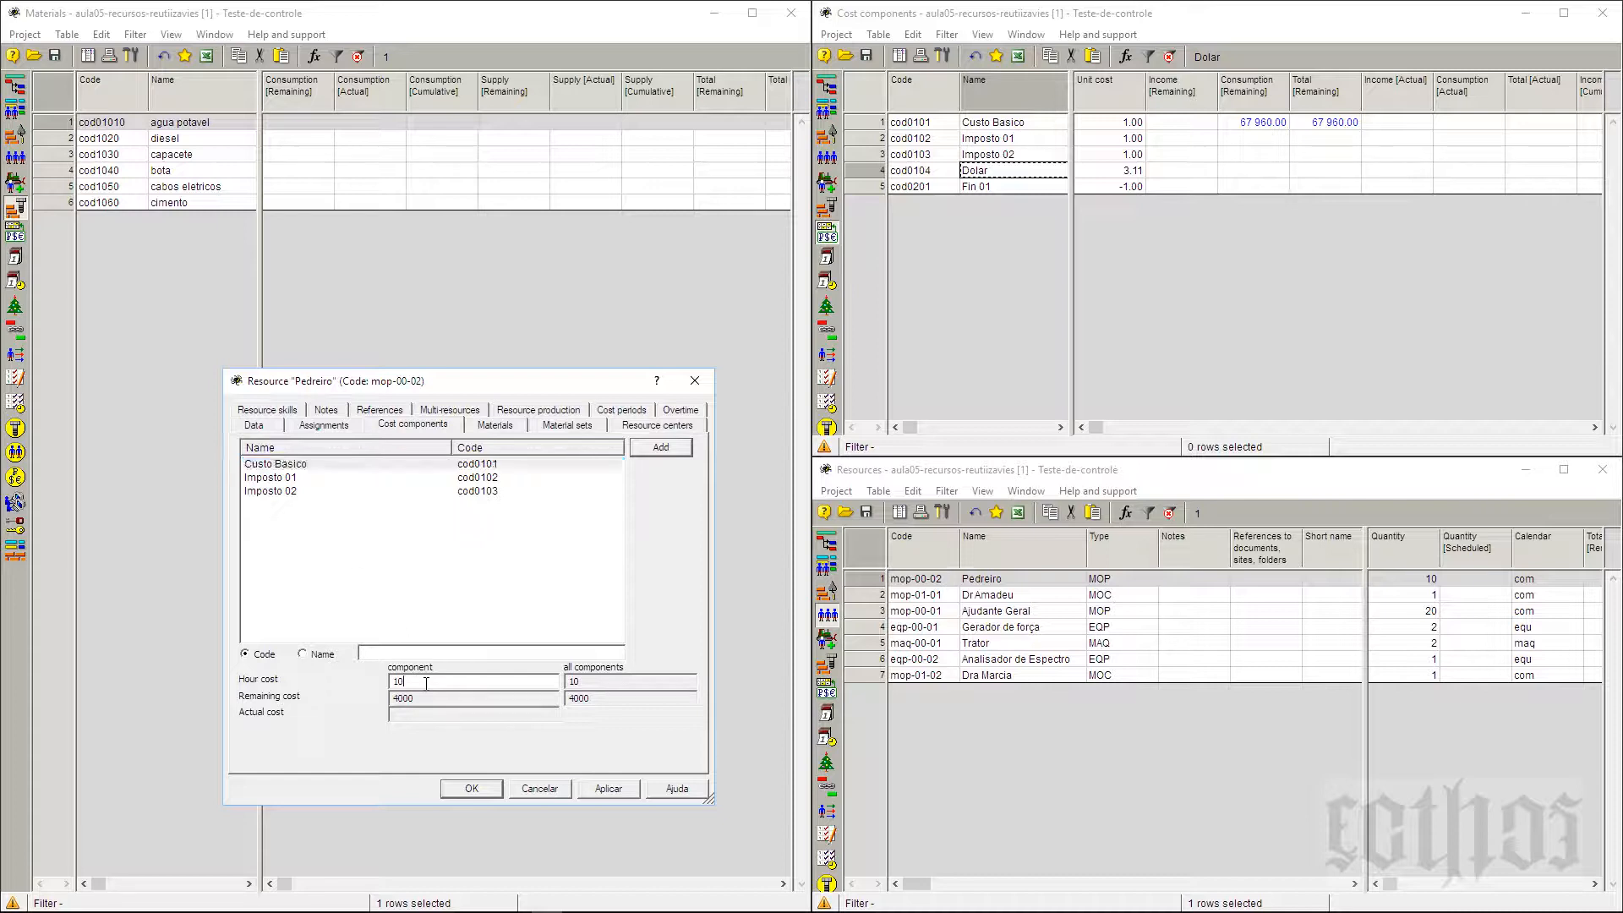
click(296, 479)
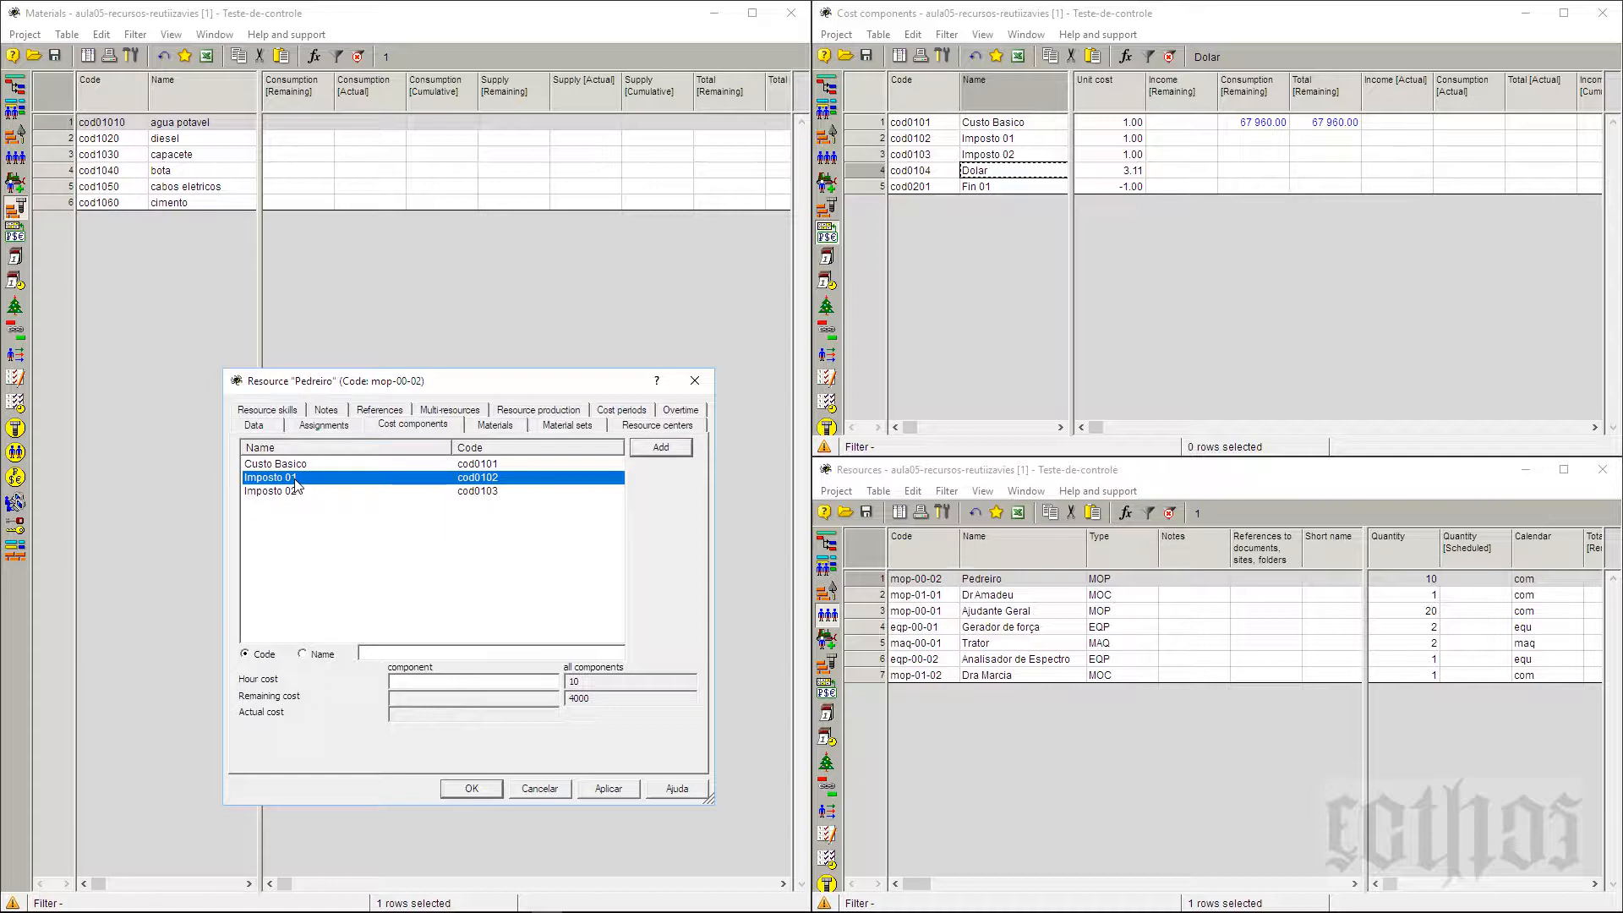
click(418, 690)
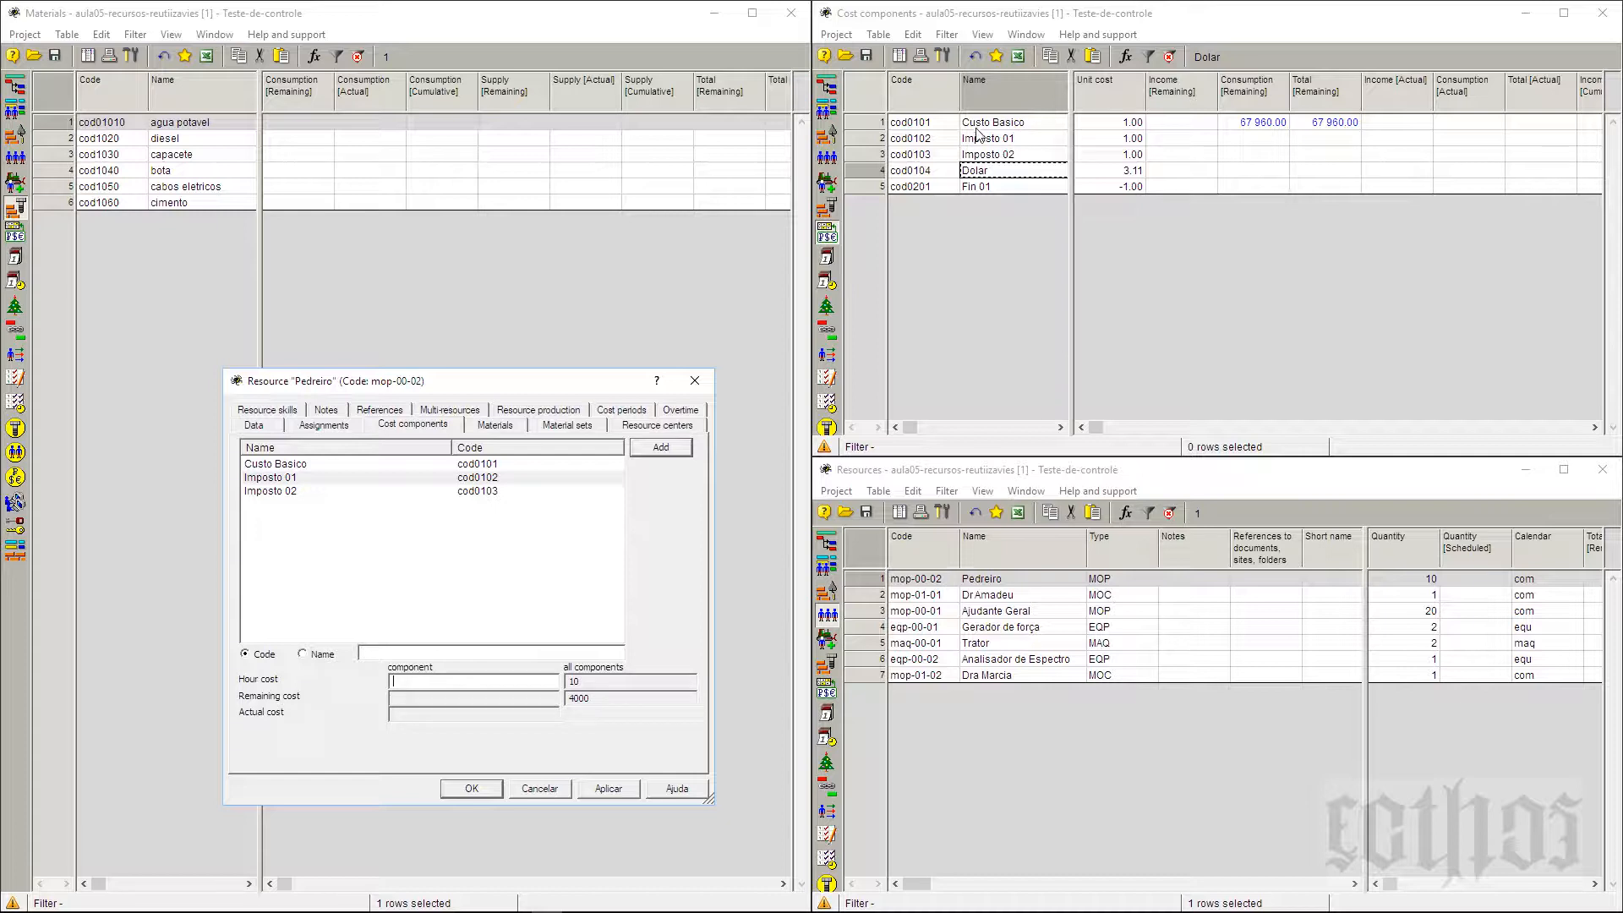
click(881, 137)
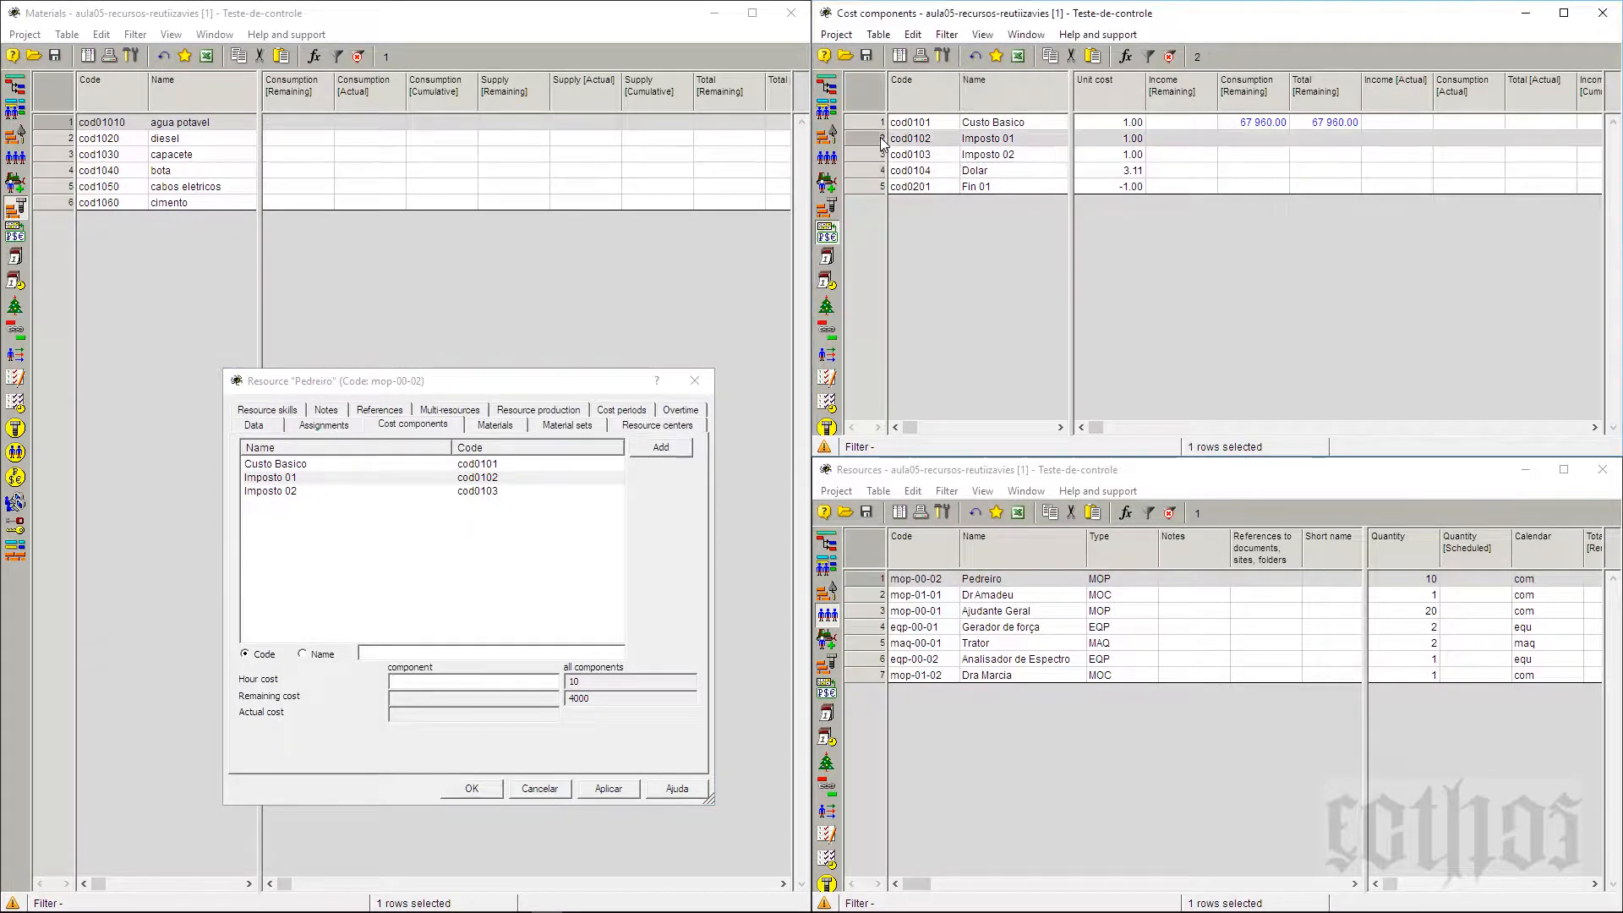
right_click(881, 138)
click(899, 155)
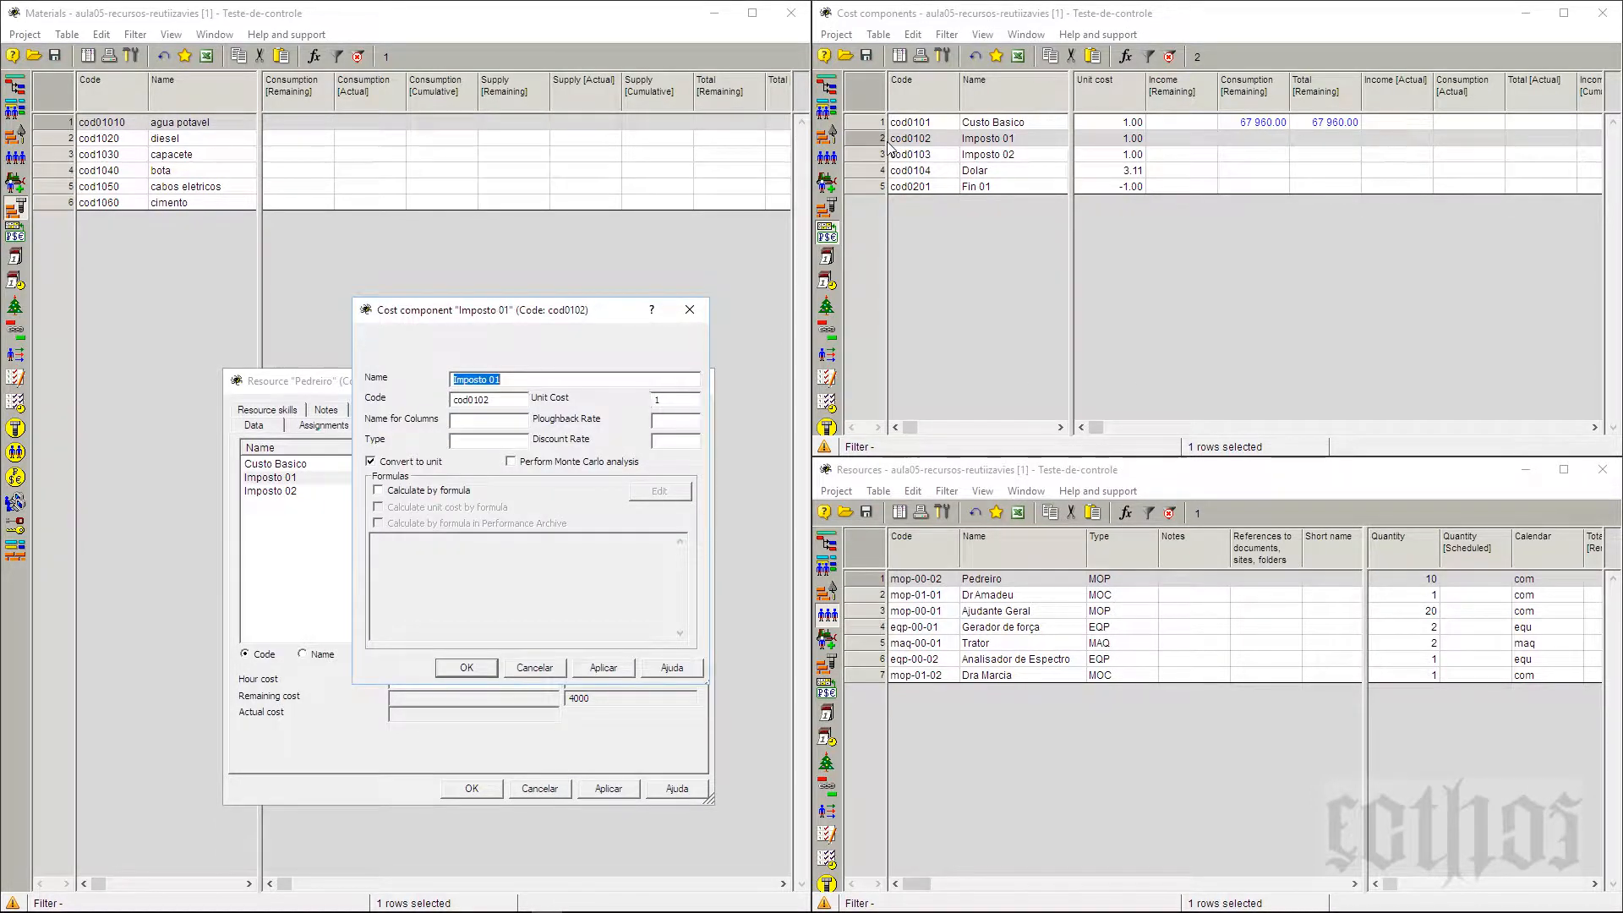
drag(488, 317, 1146, 197)
click(1088, 373)
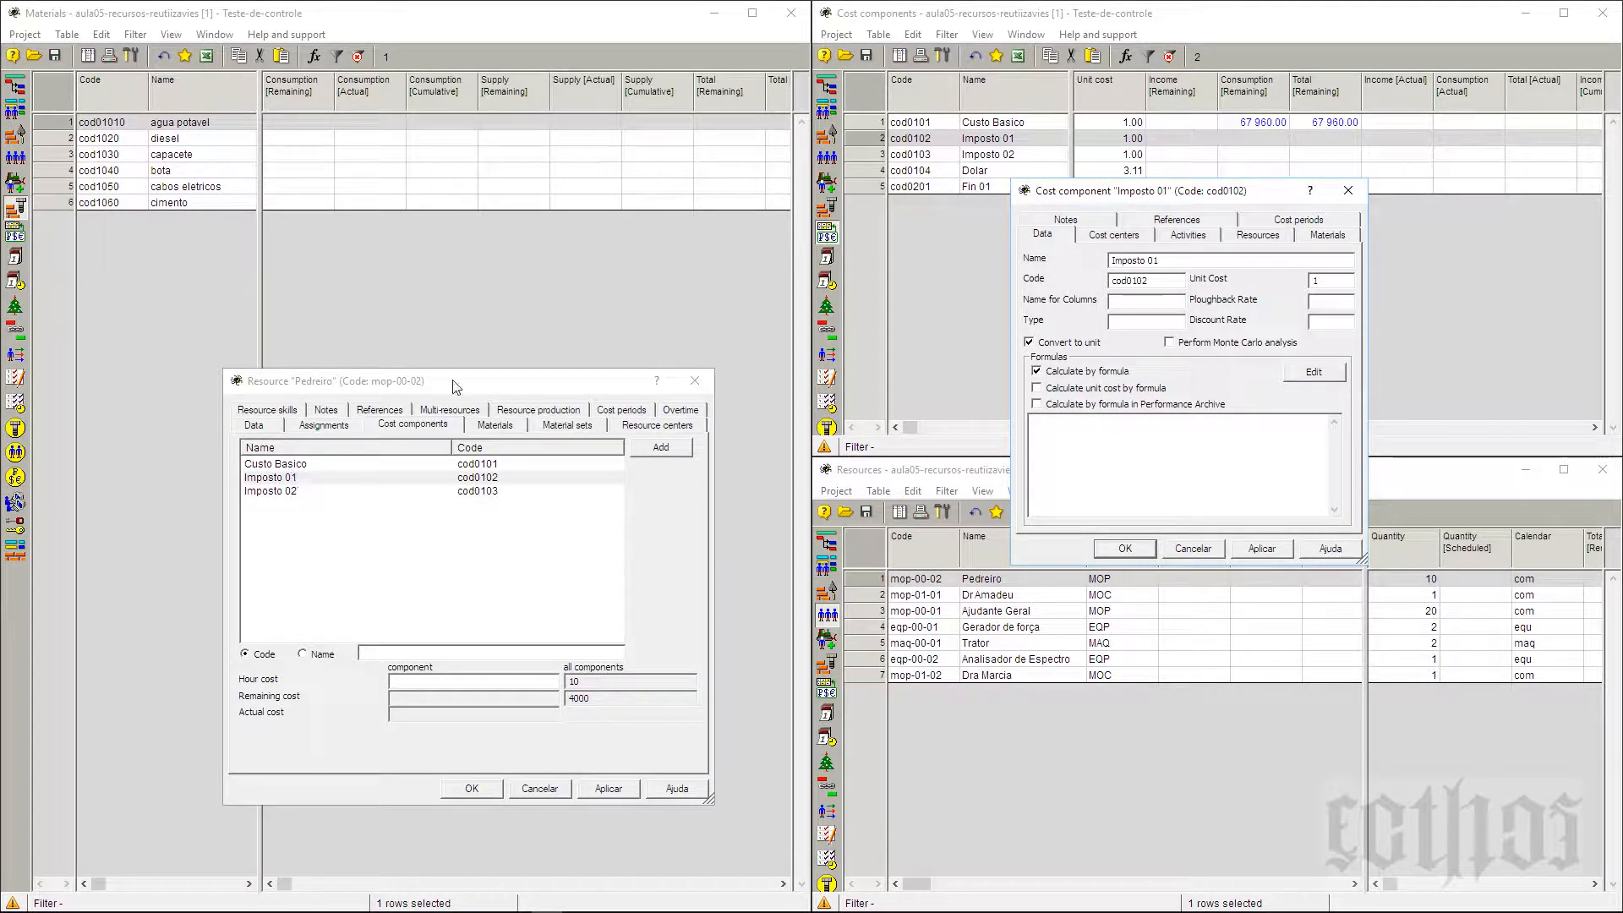
click(1181, 551)
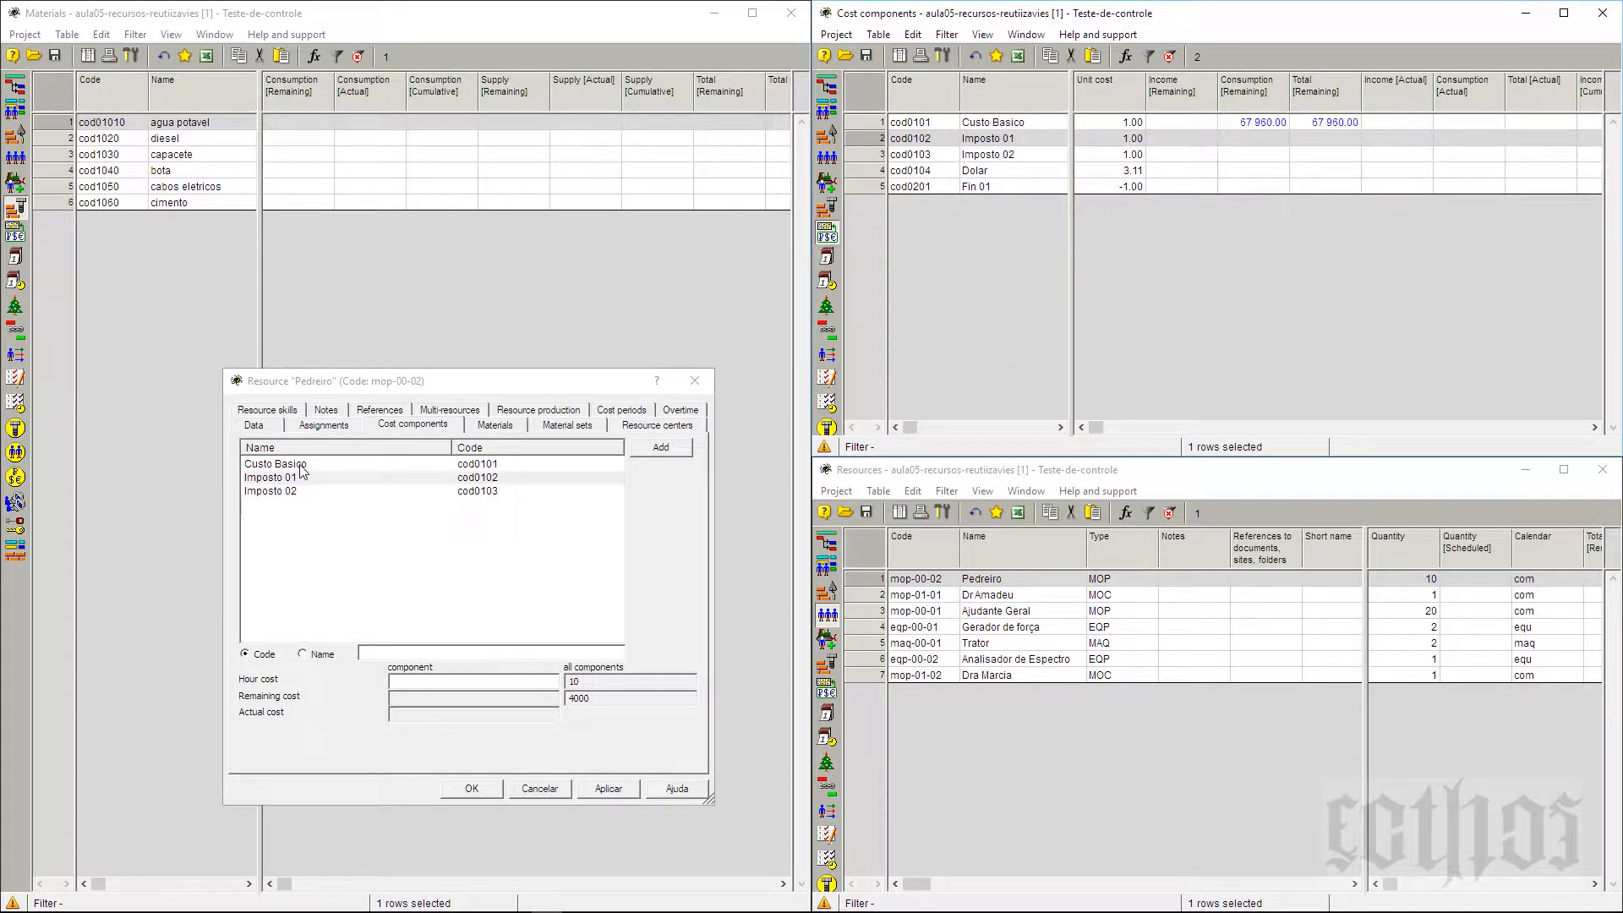
Set Pedreiro's hour cost to 2 for Imposto 01 and 1,7 for Imposto 02, and apply the changes
click(303, 467)
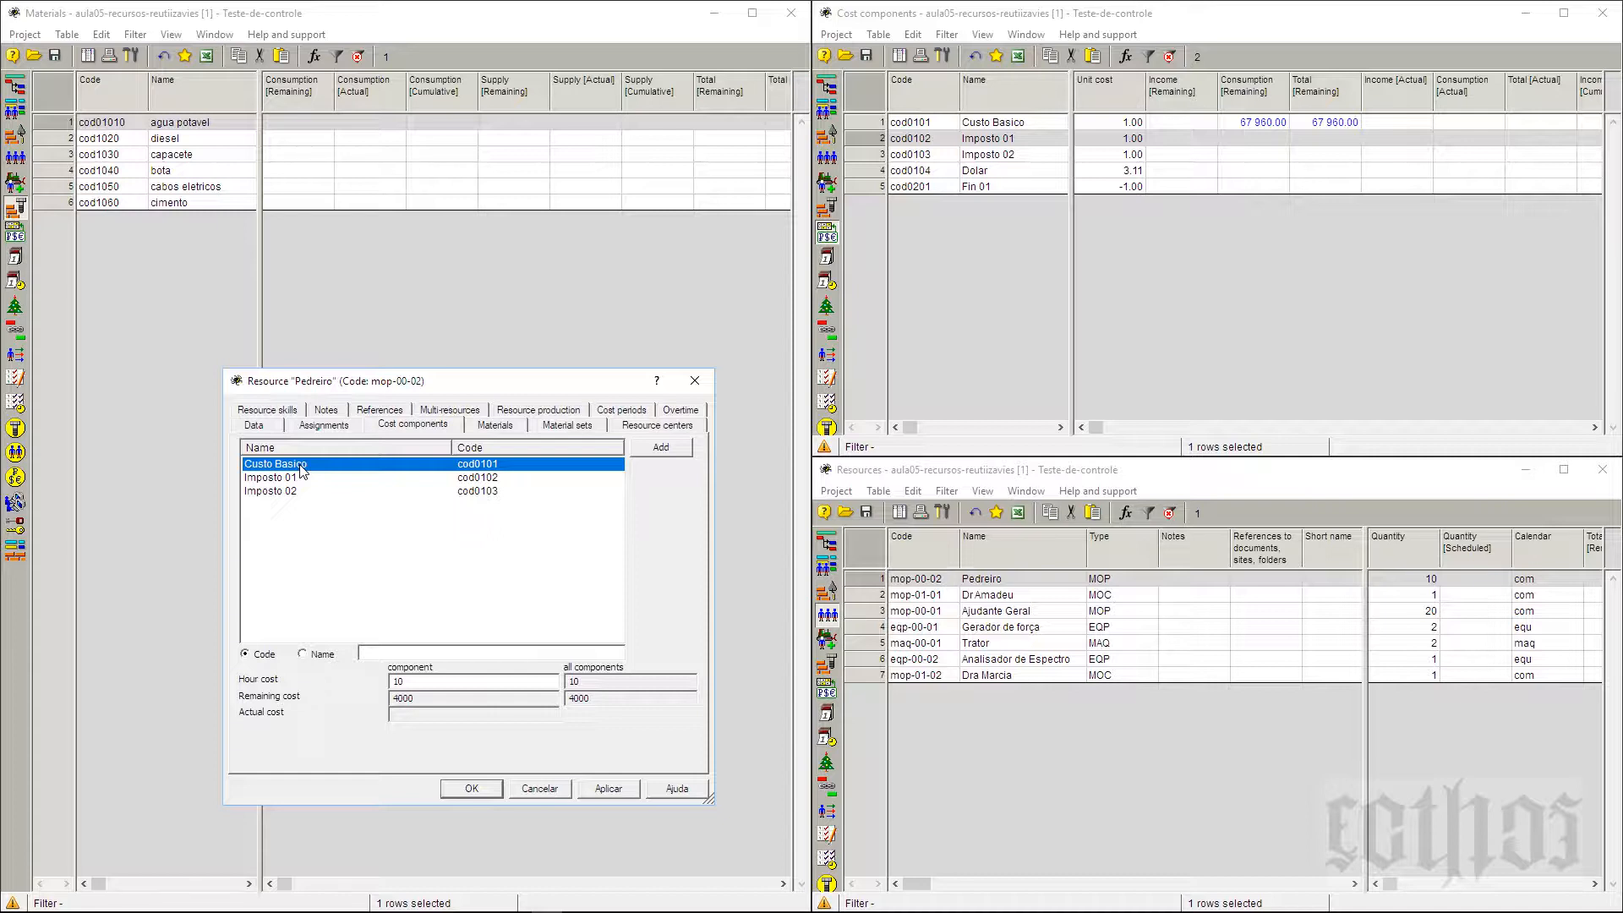
click(300, 478)
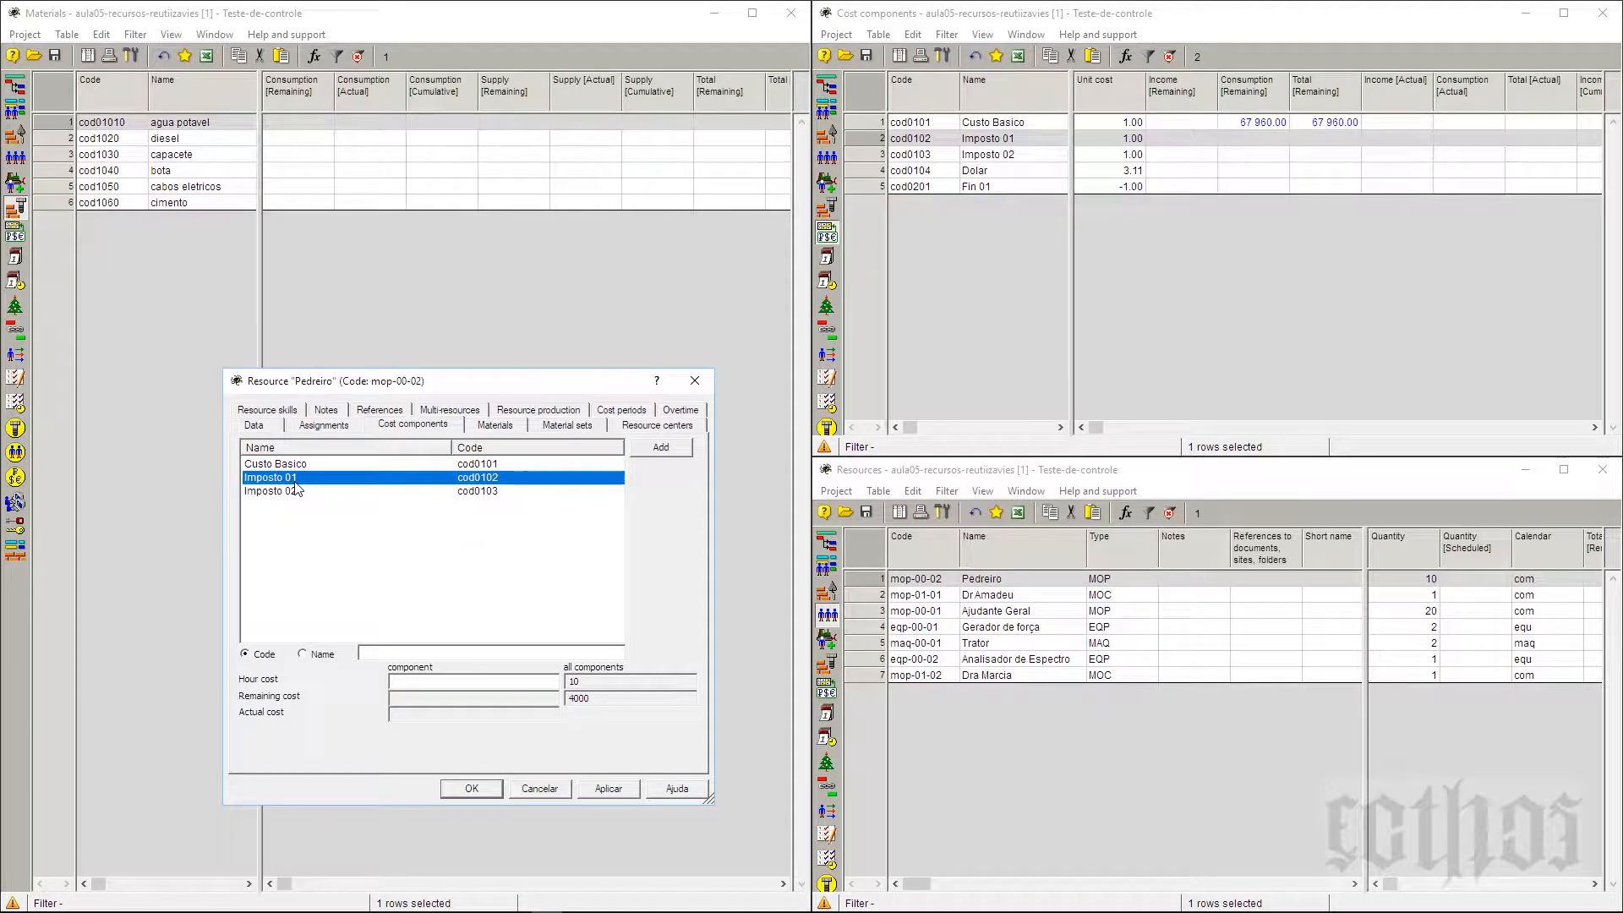
click(438, 685)
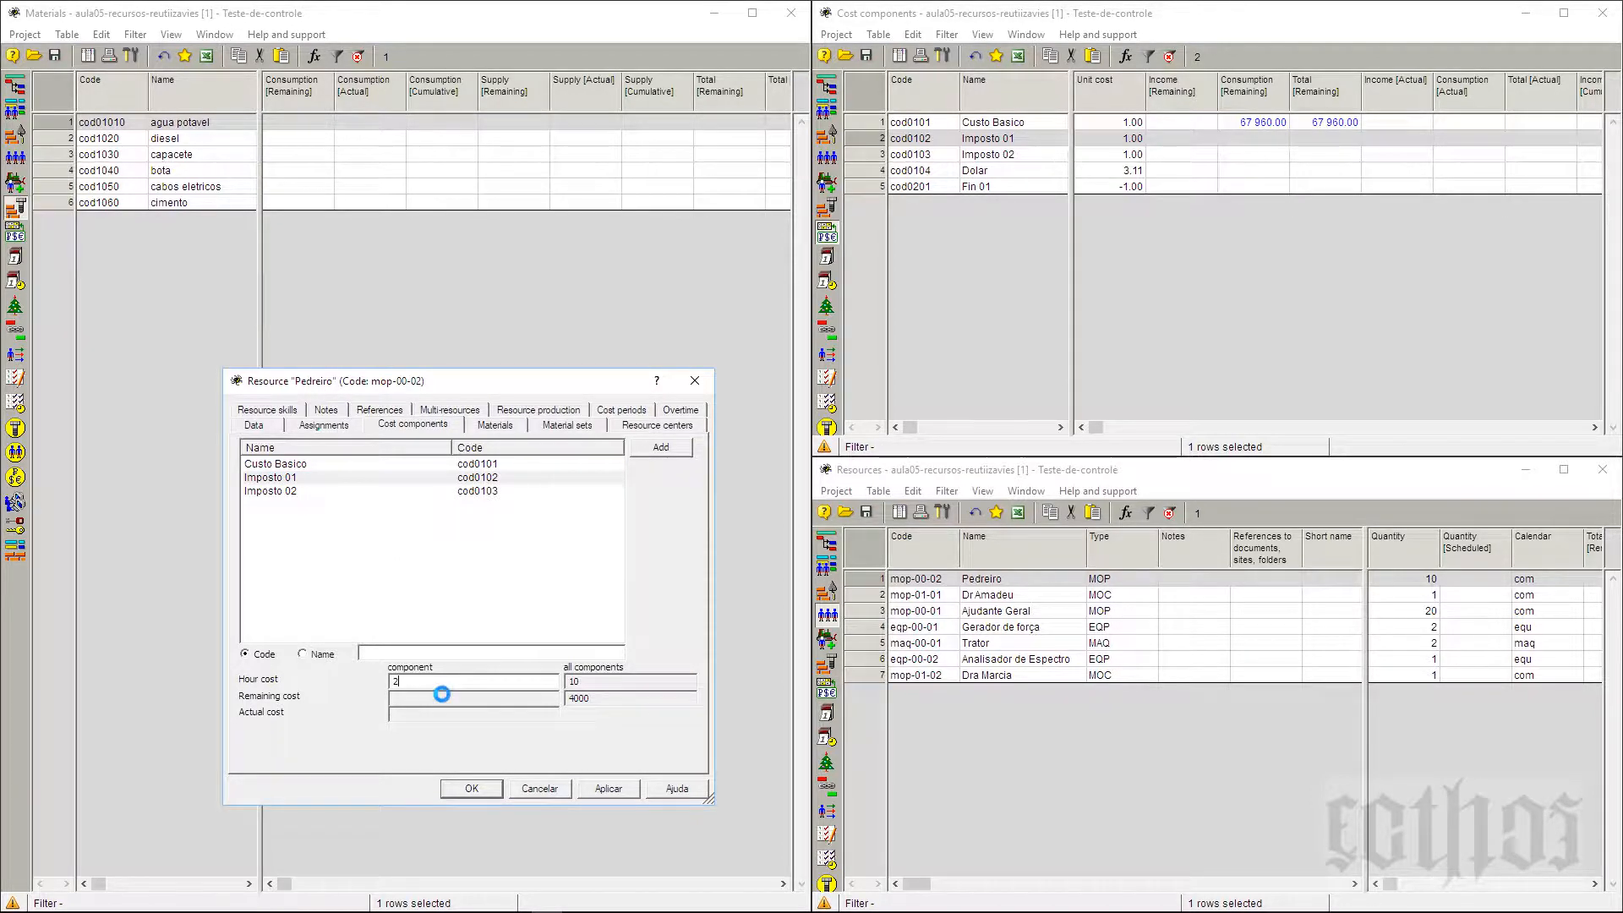
key(BackSpace)
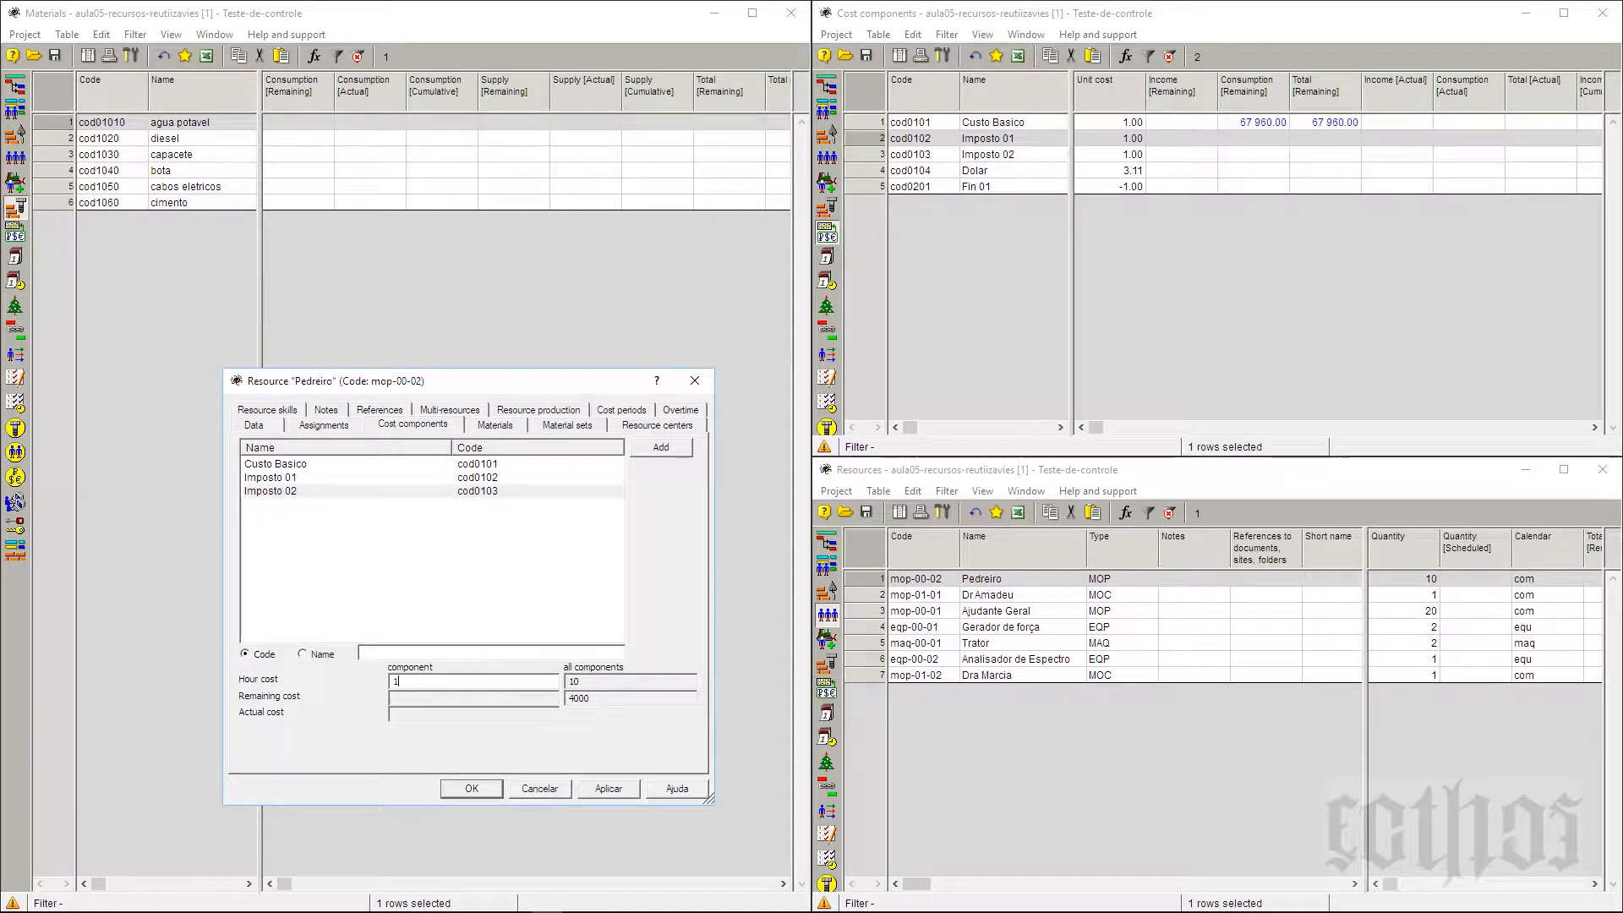
text(1,7)
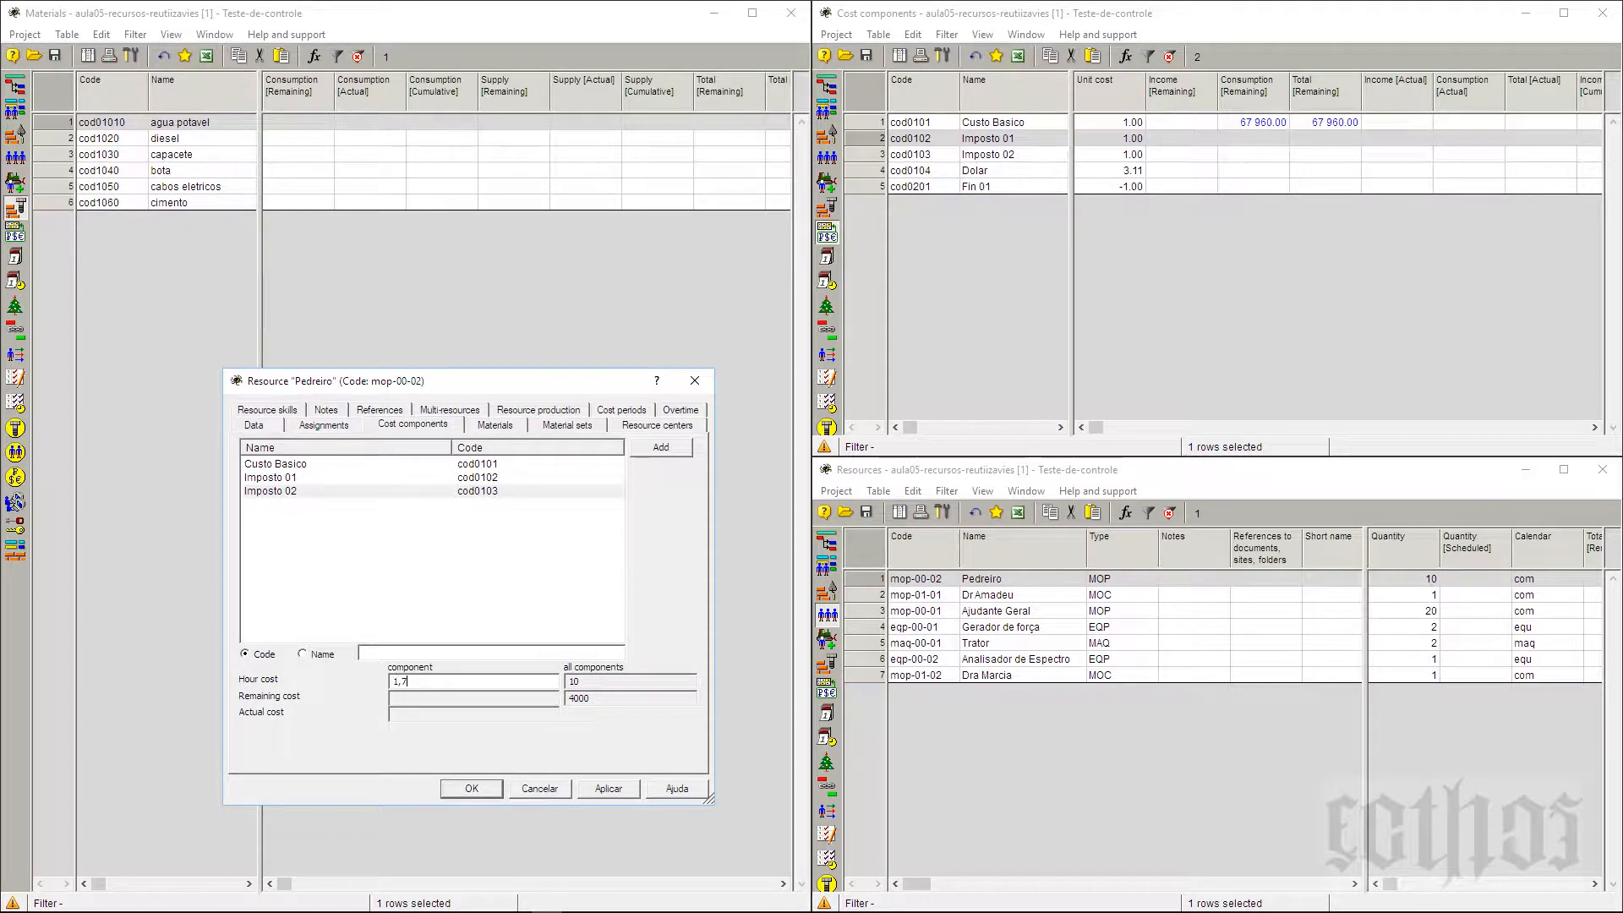
click(609, 789)
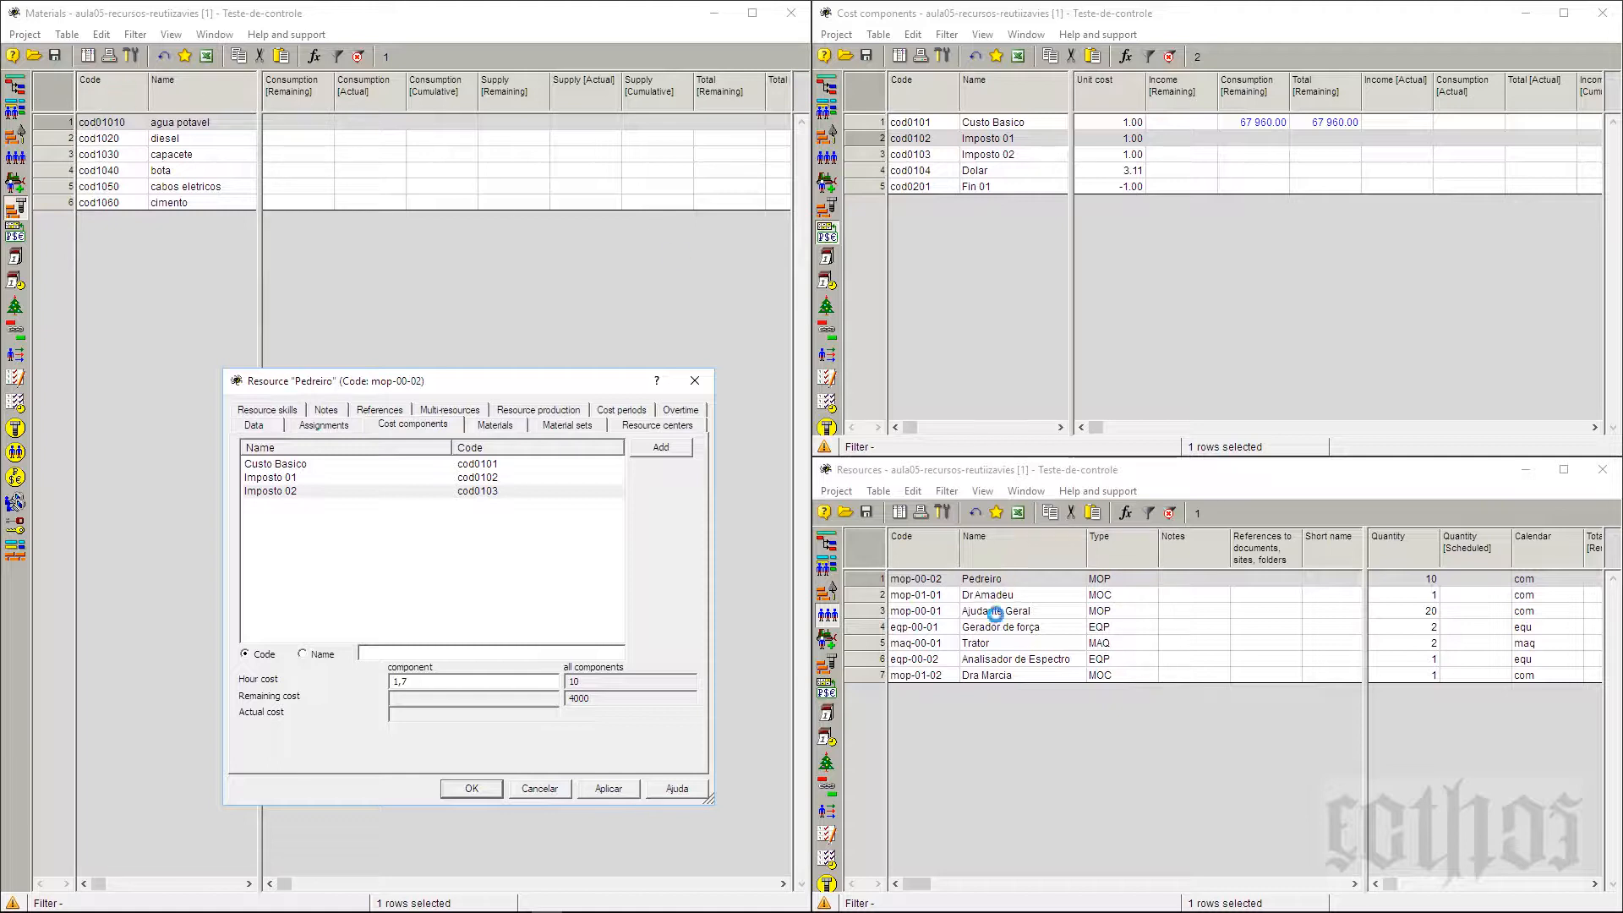
Show the per-hour fields of cost components Custo Basico, Imposto 01 and Imposto 02 in the Resources table, wide enough to see all three
click(1374, 554)
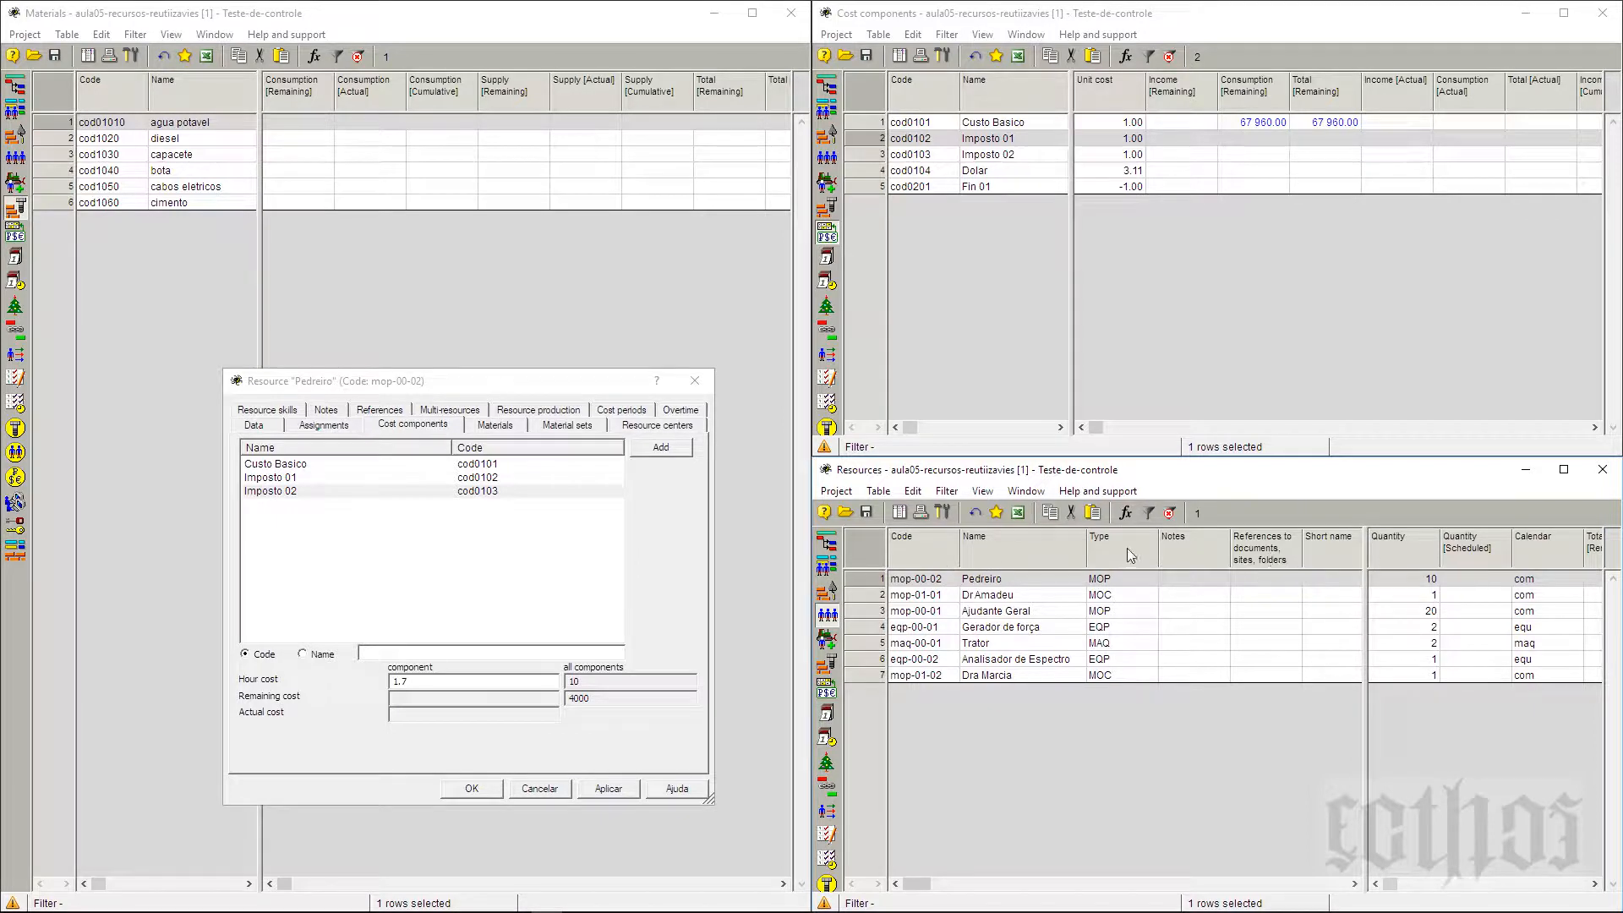
right_click(1173, 541)
click(1200, 562)
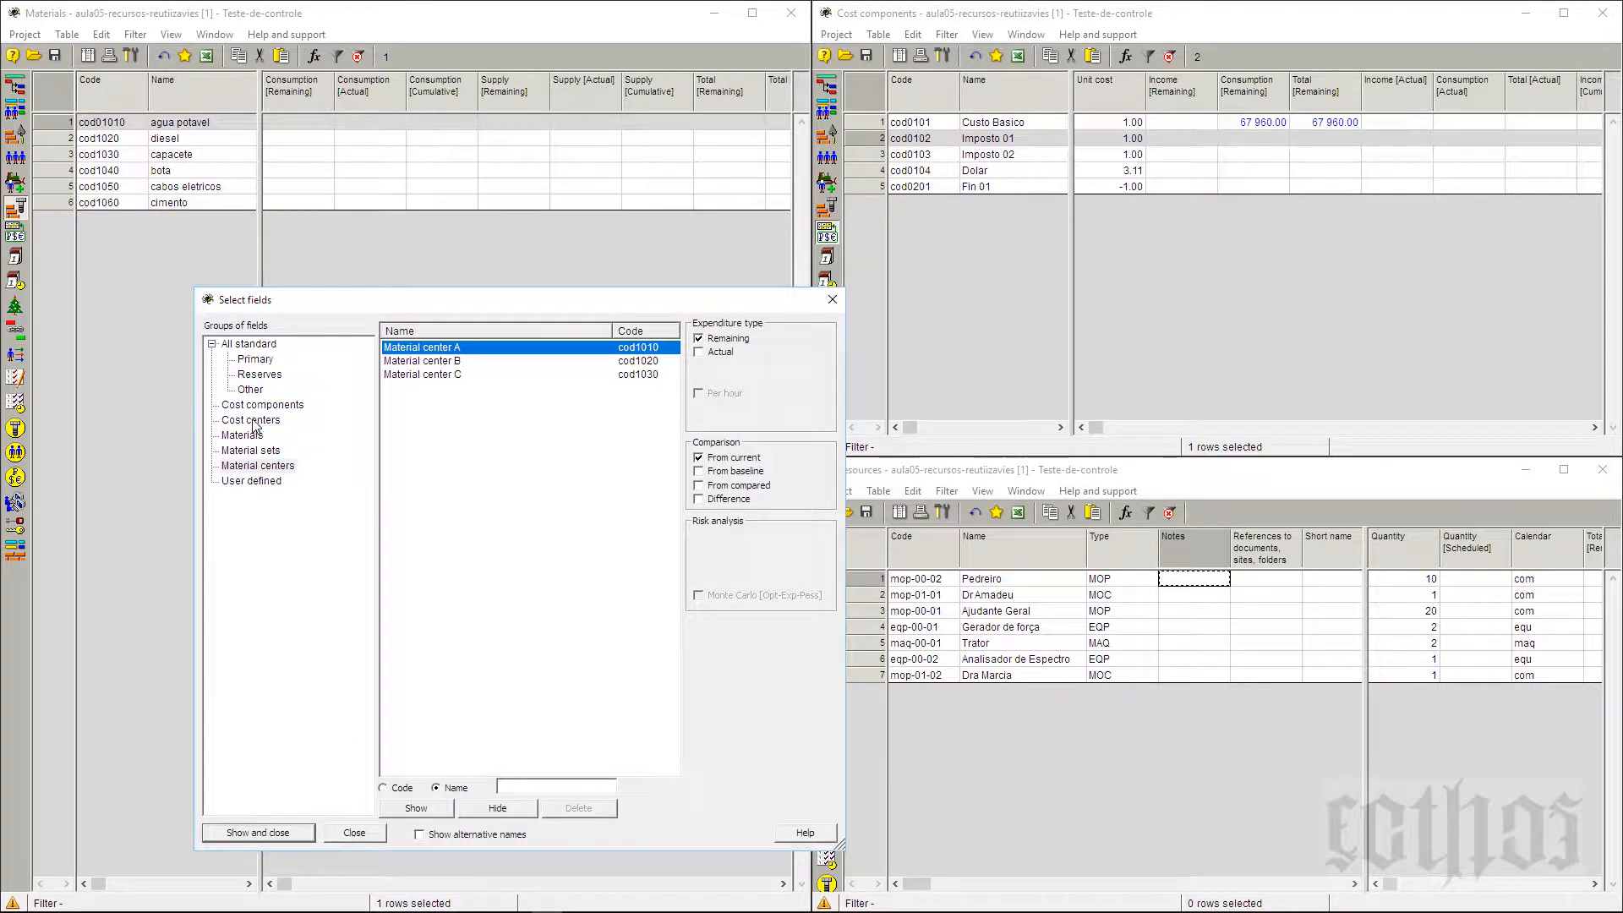
click(256, 420)
click(256, 405)
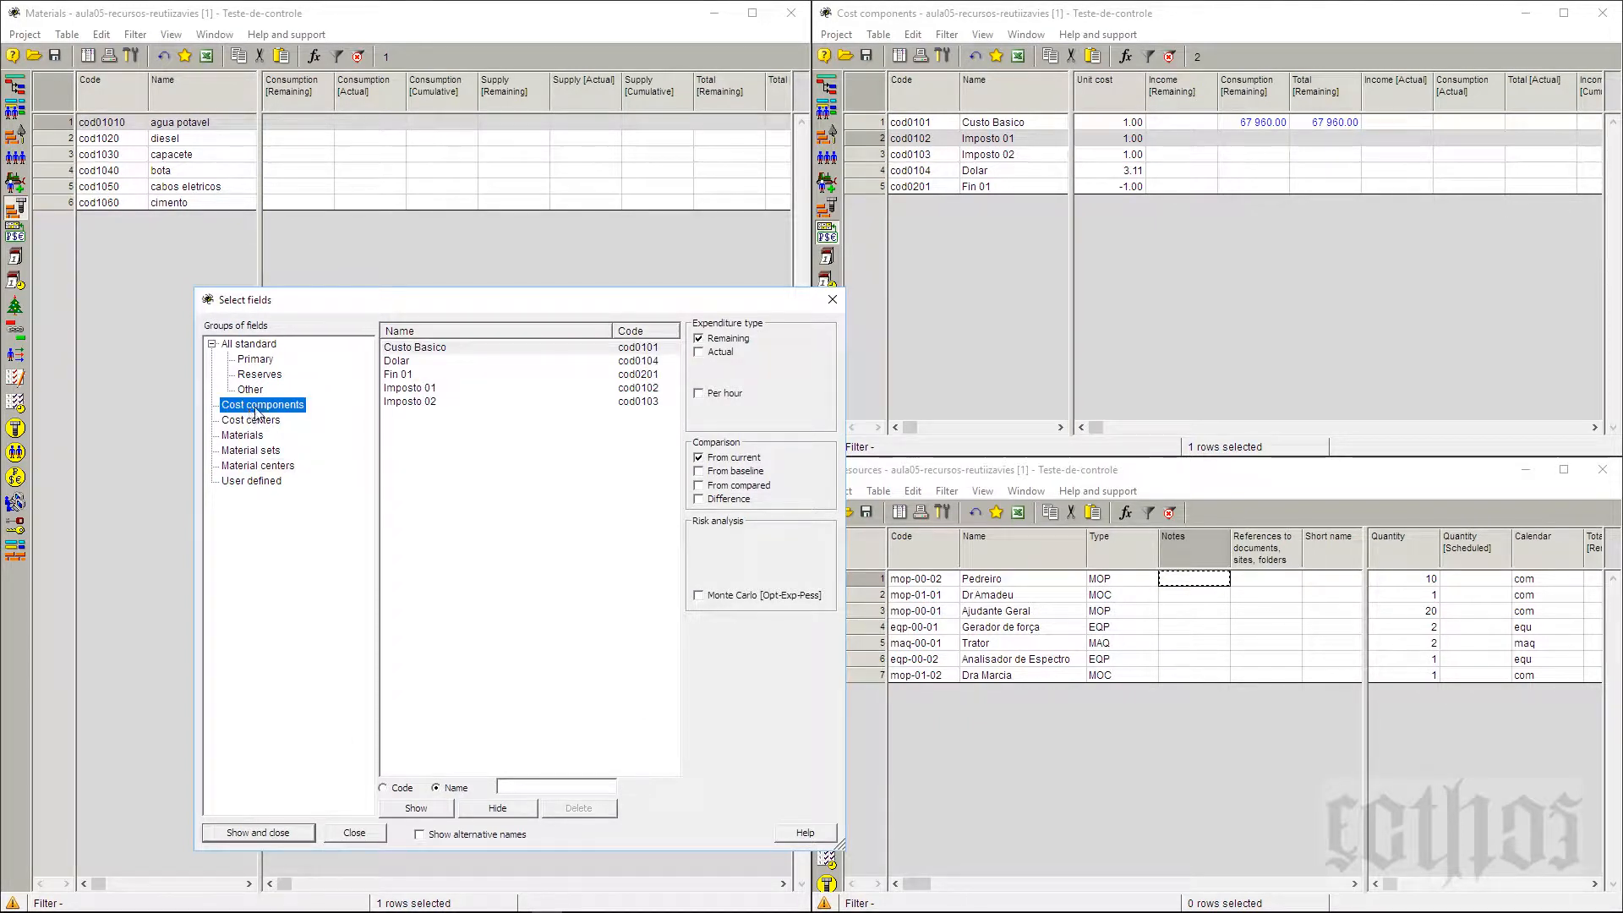
click(420, 350)
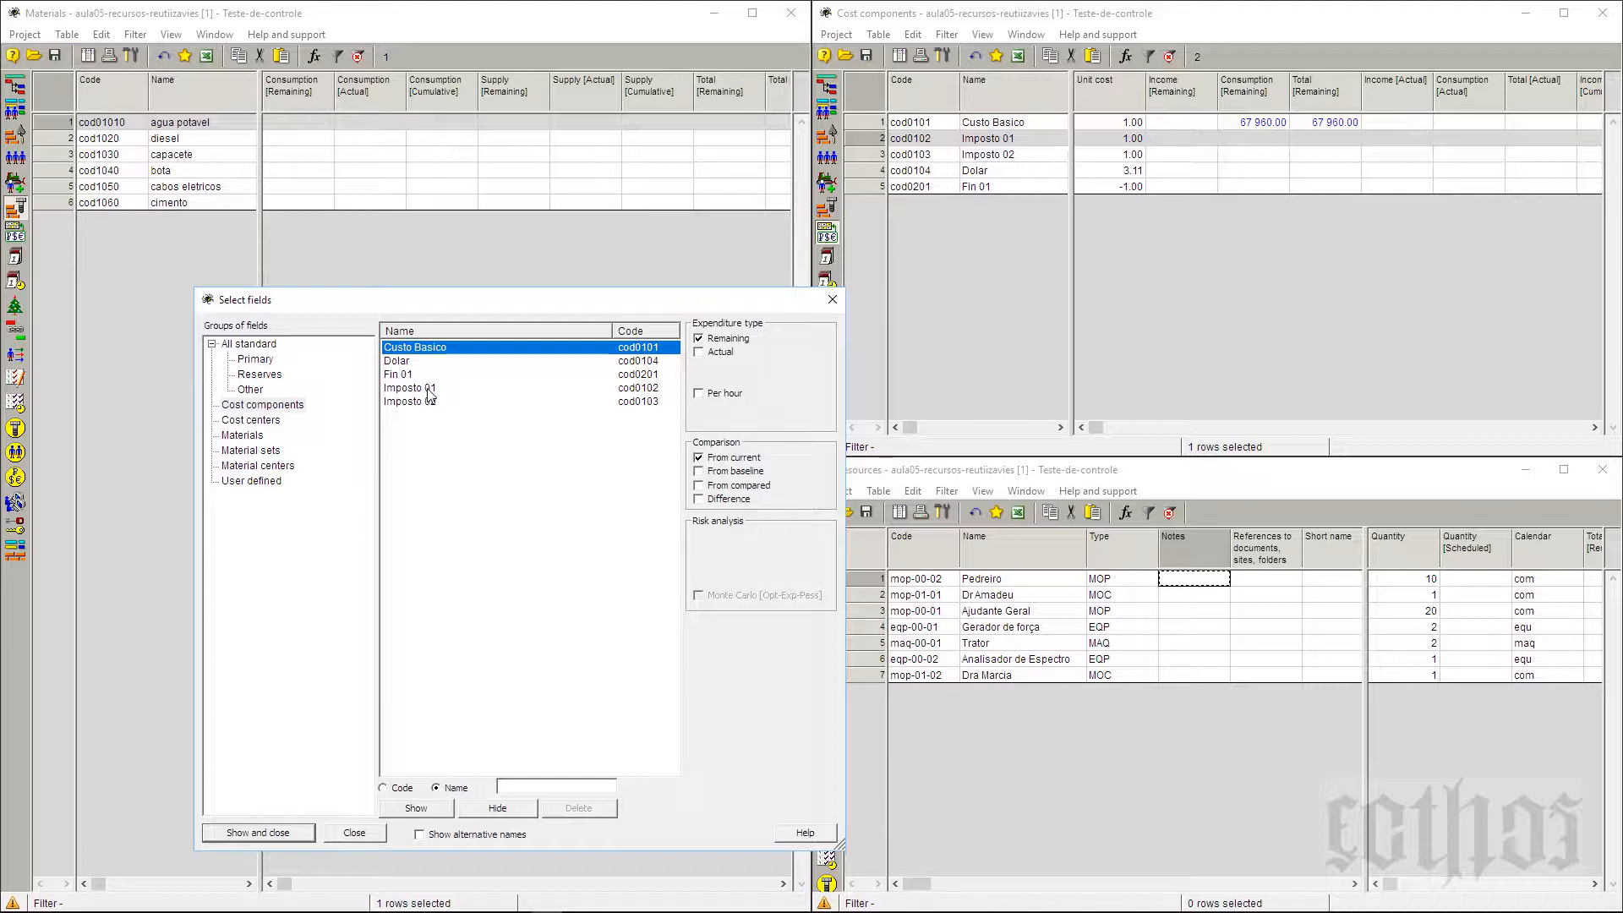
ctrl+click(429, 389)
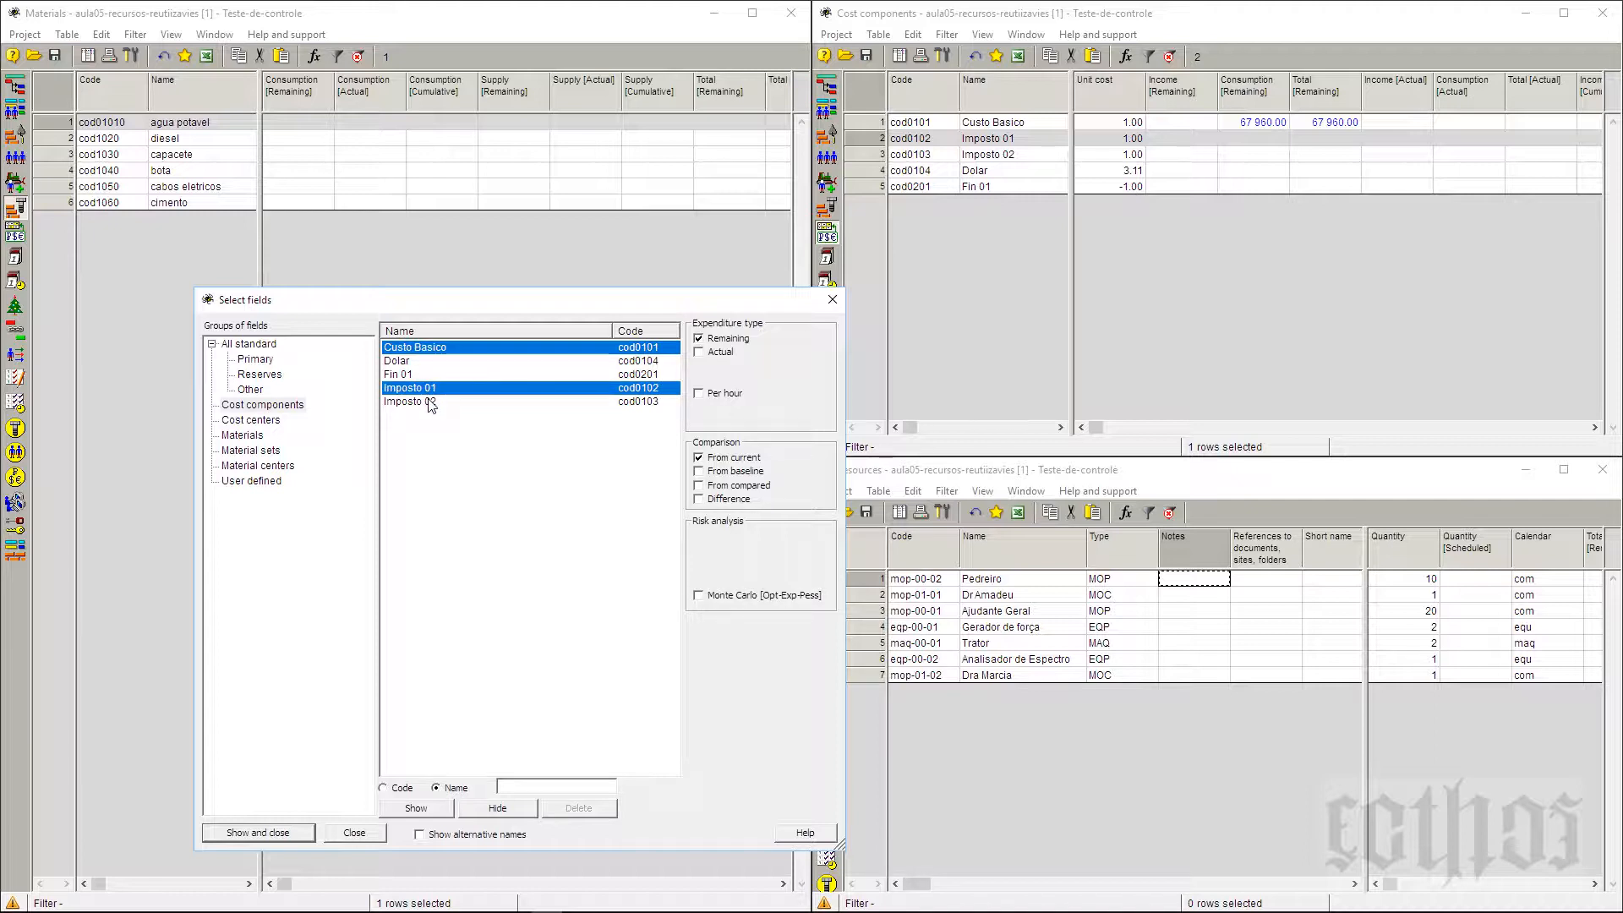
click(699, 394)
click(714, 340)
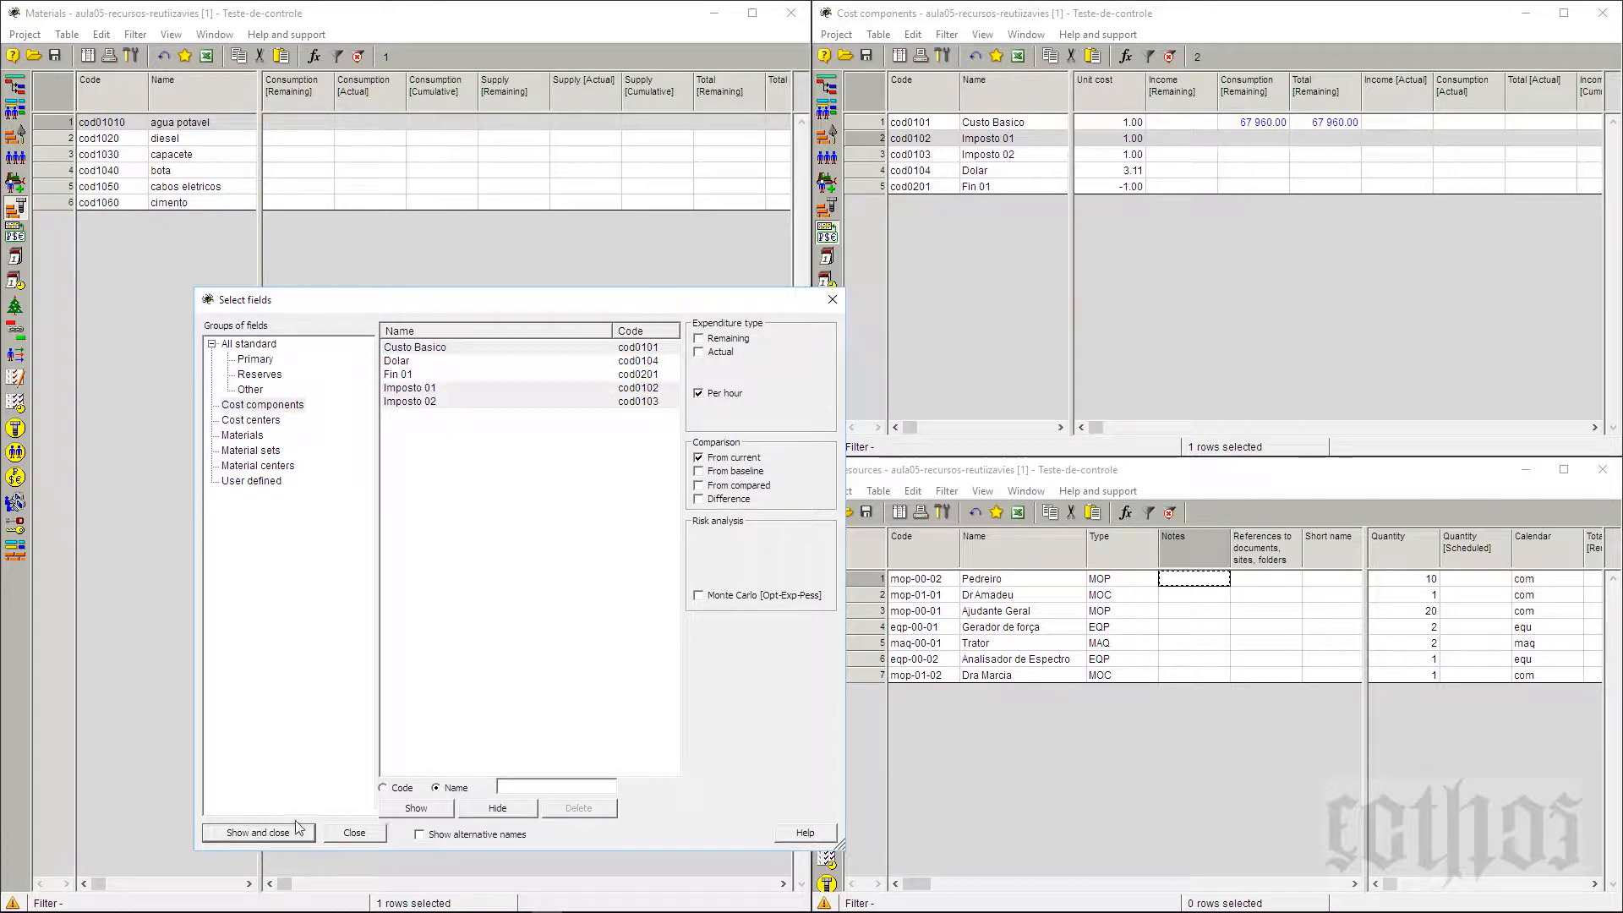
click(258, 832)
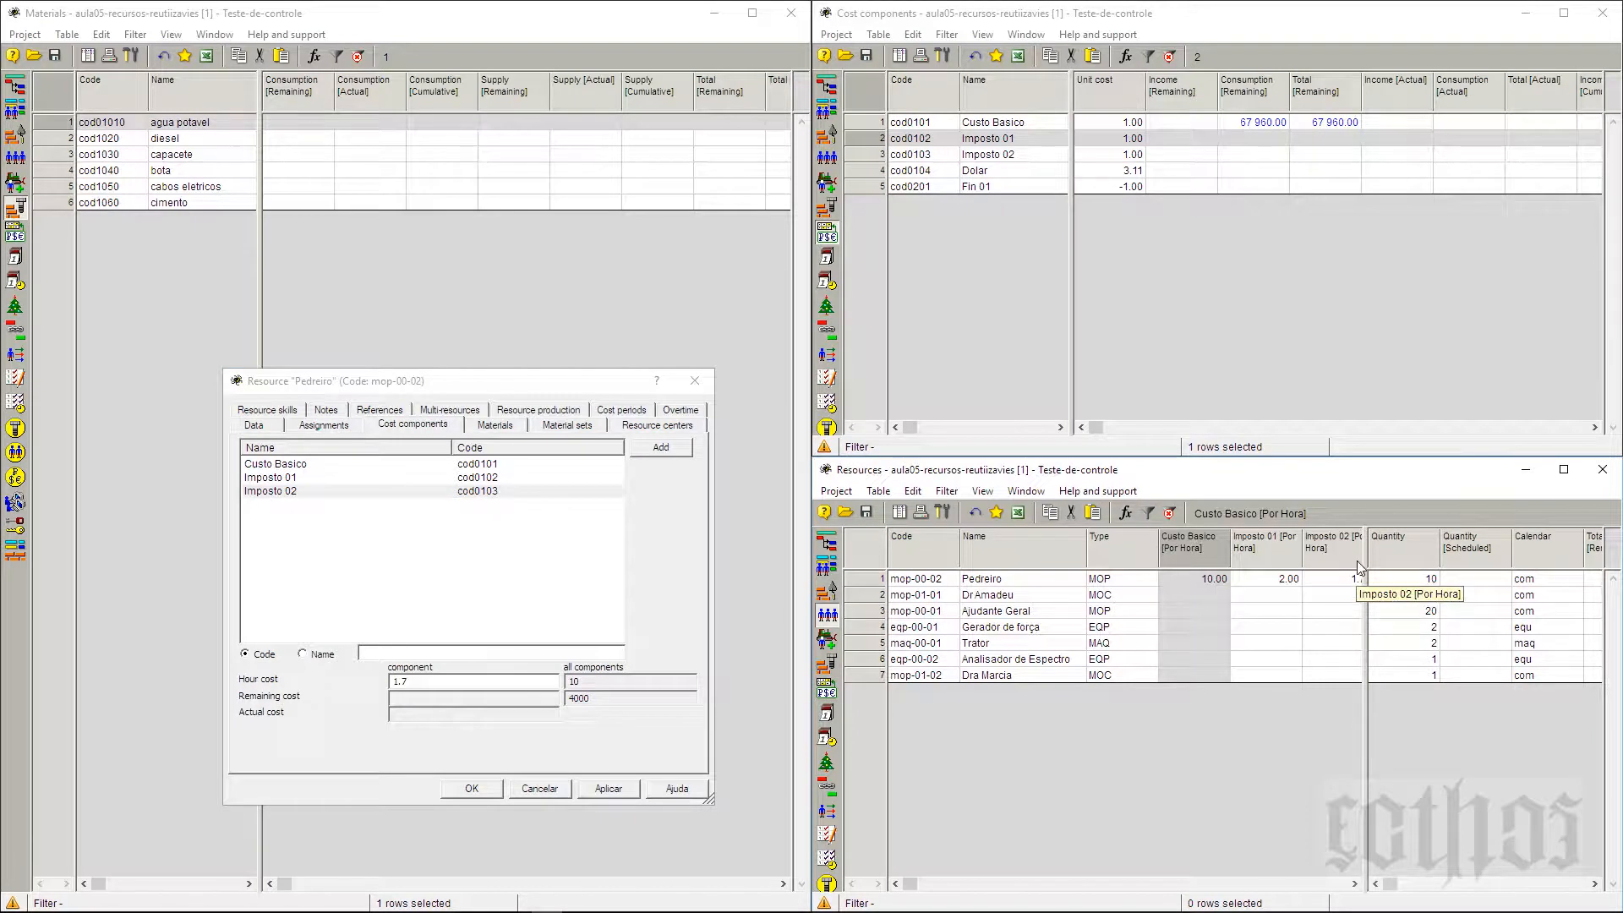
mouse_move(1364, 562)
mouse_down()
mouse_move(1404, 571)
mouse_move(1389, 579)
mouse_up()
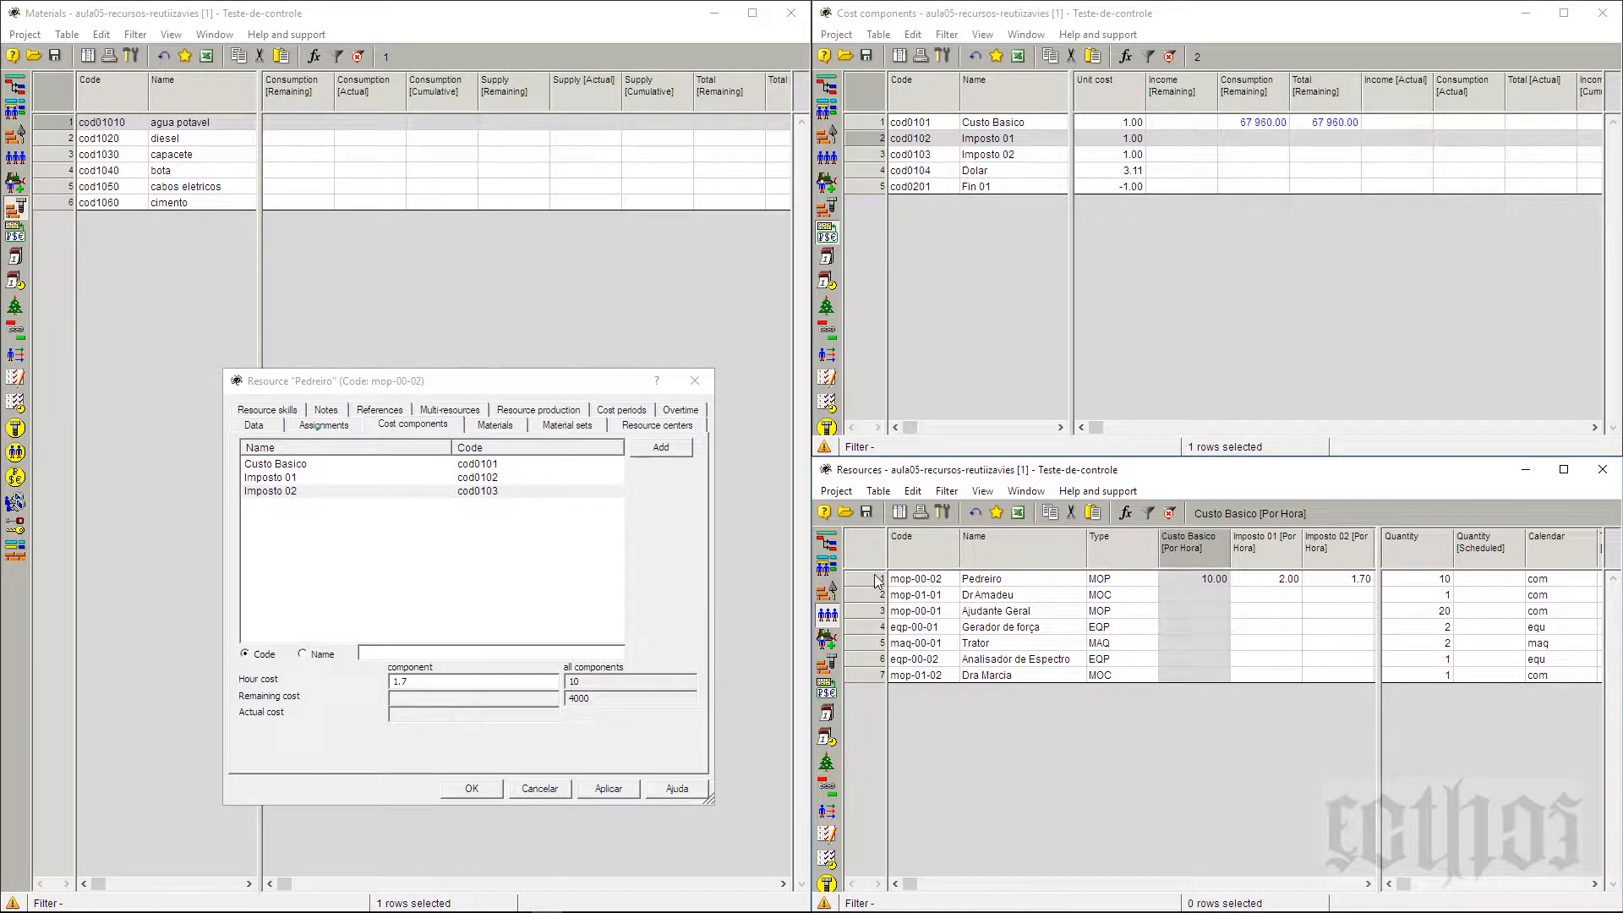
Review the hour costs of Custo Basico, Imposto 02 and Imposto 01 in the Pedreiro resource's properties
click(281, 466)
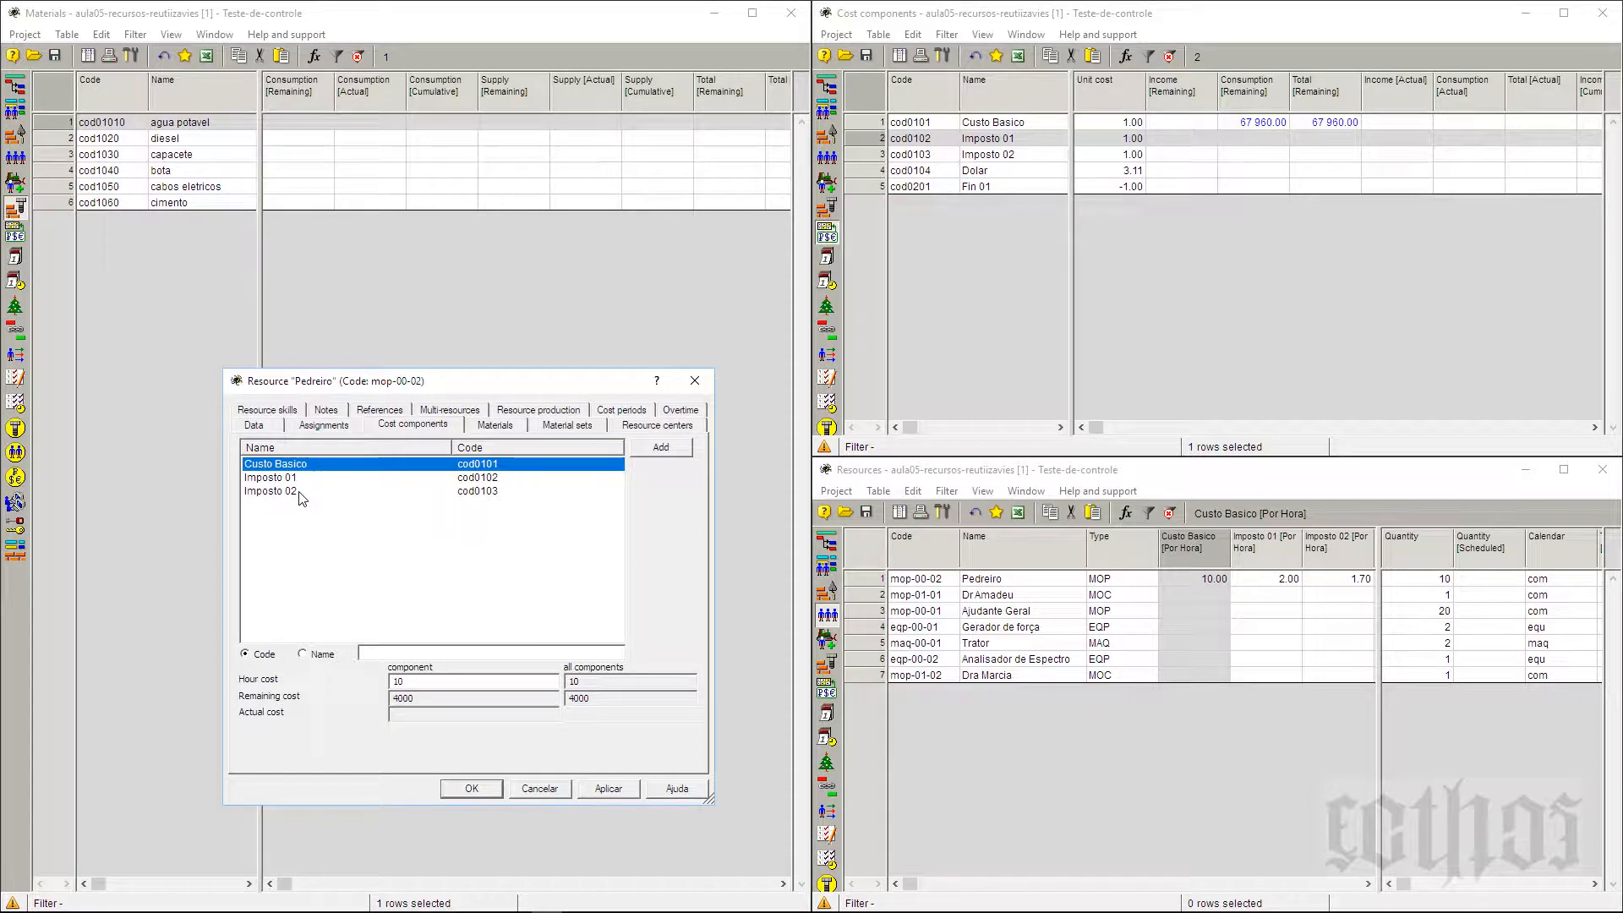
click(298, 490)
click(297, 478)
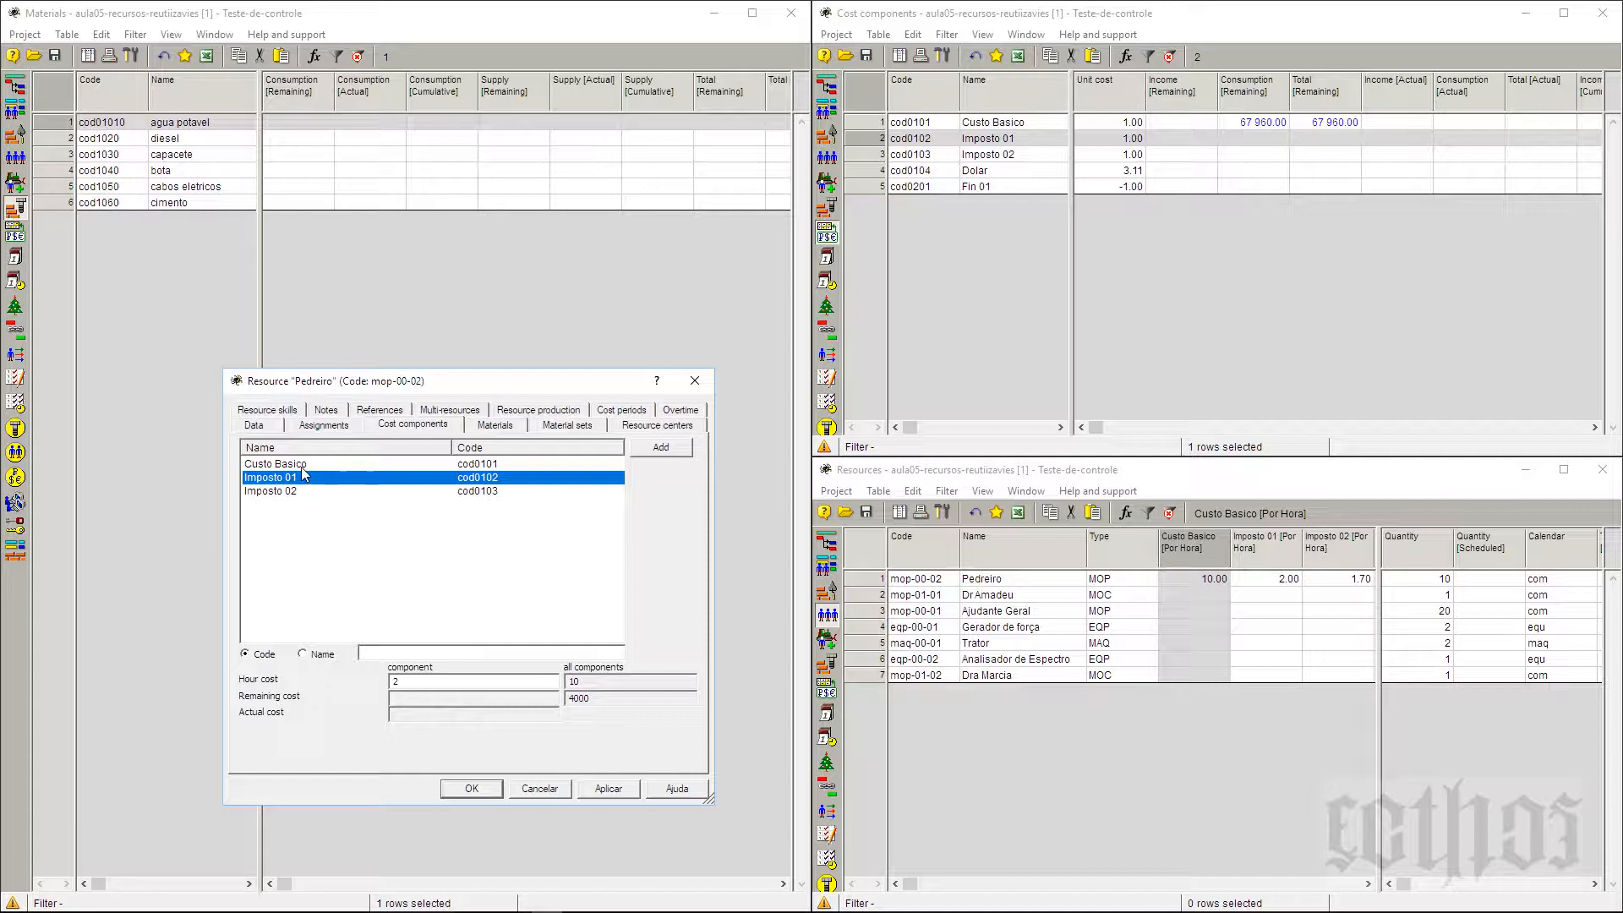
click(301, 467)
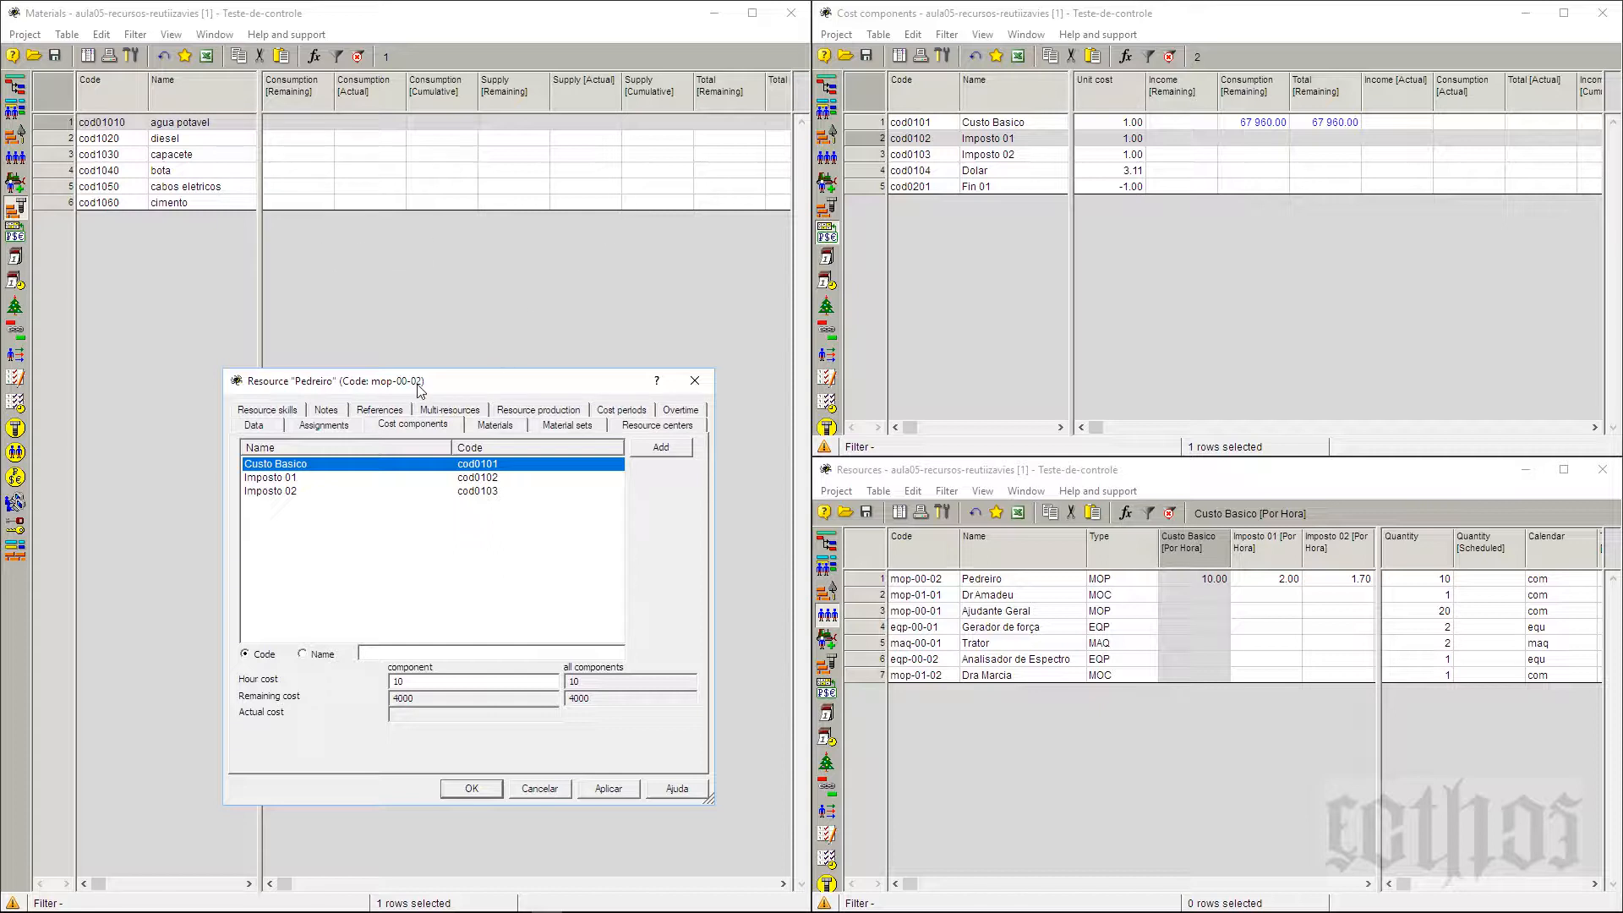
Move Pedreiro's properties aside, open the properties of the material agua potavel and view its Custo Basico cost component
drag(420, 390, 1308, 494)
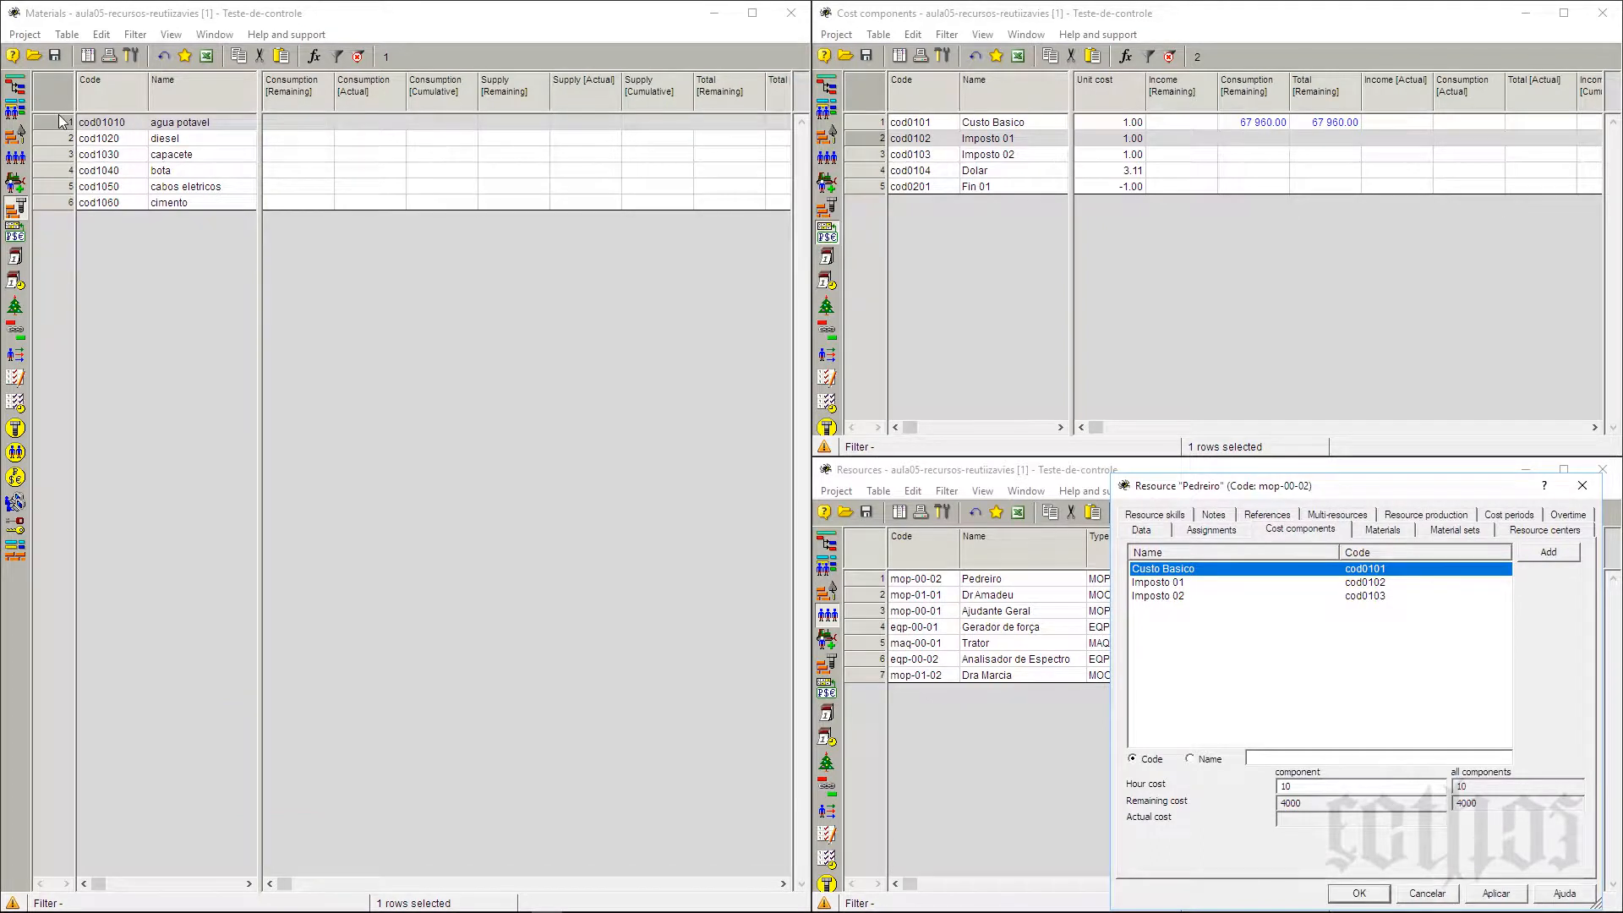
right_click(60, 127)
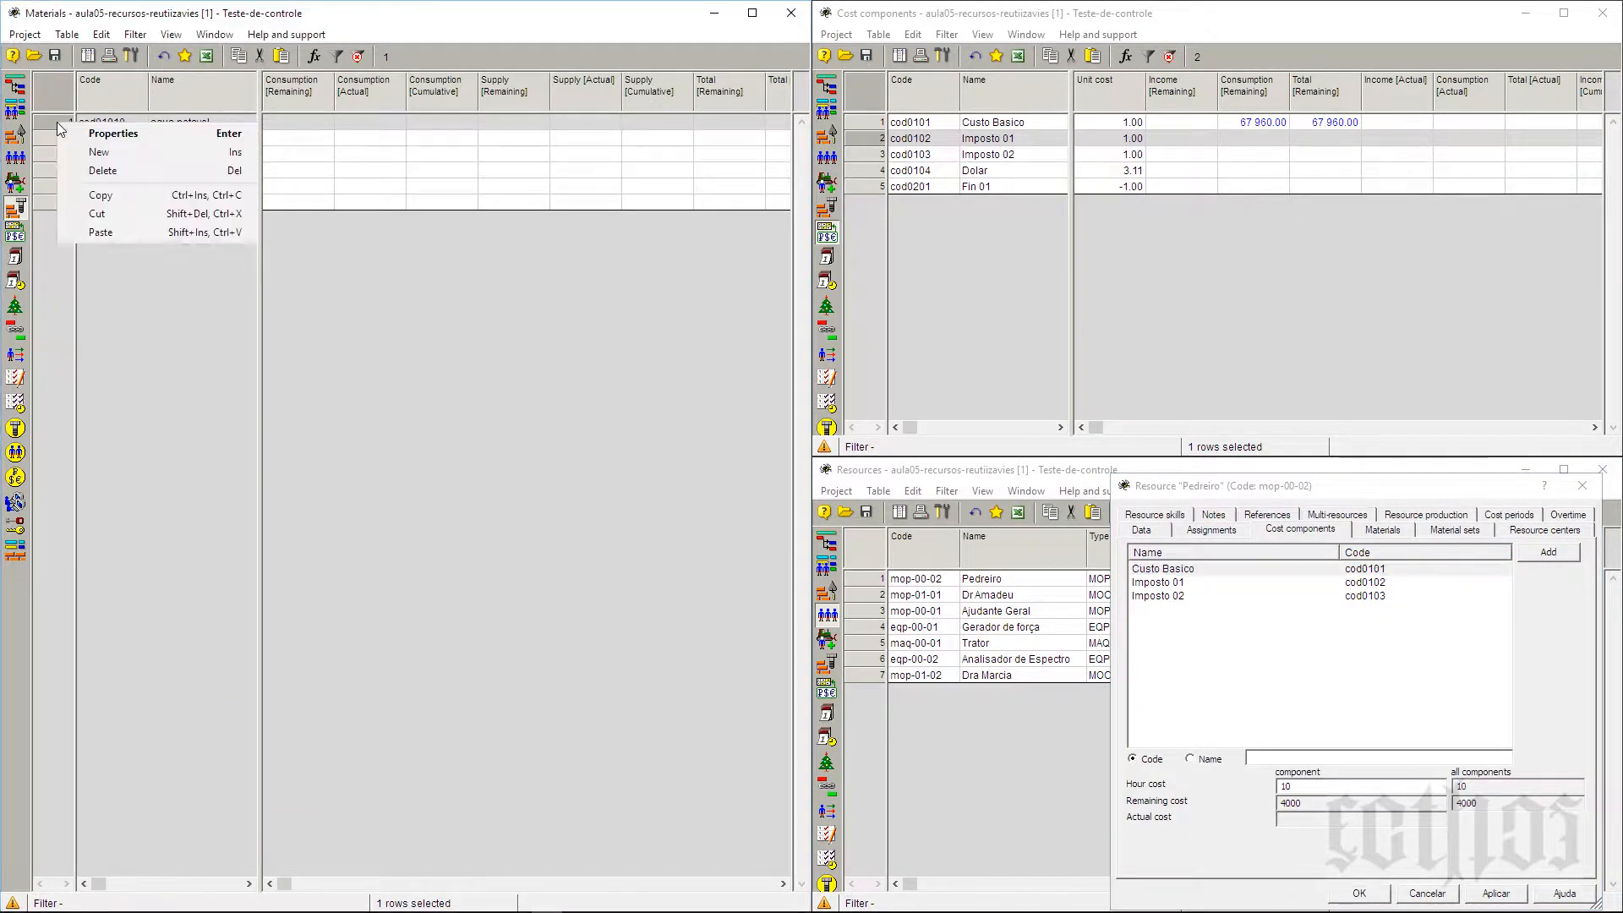
click(83, 129)
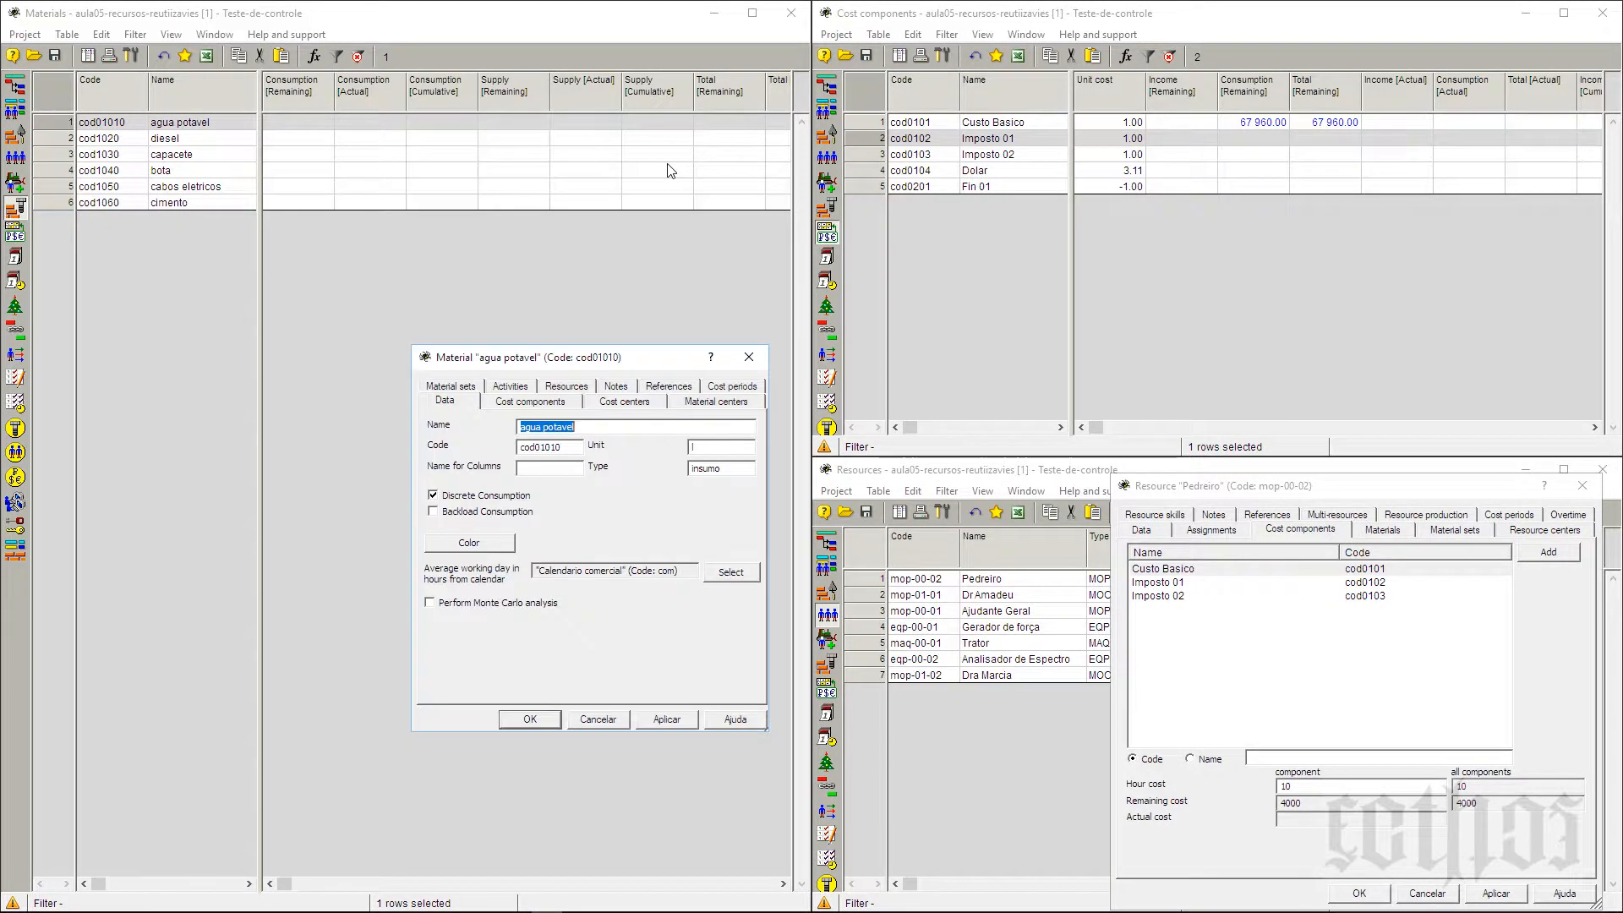
drag(480, 401, 372, 433)
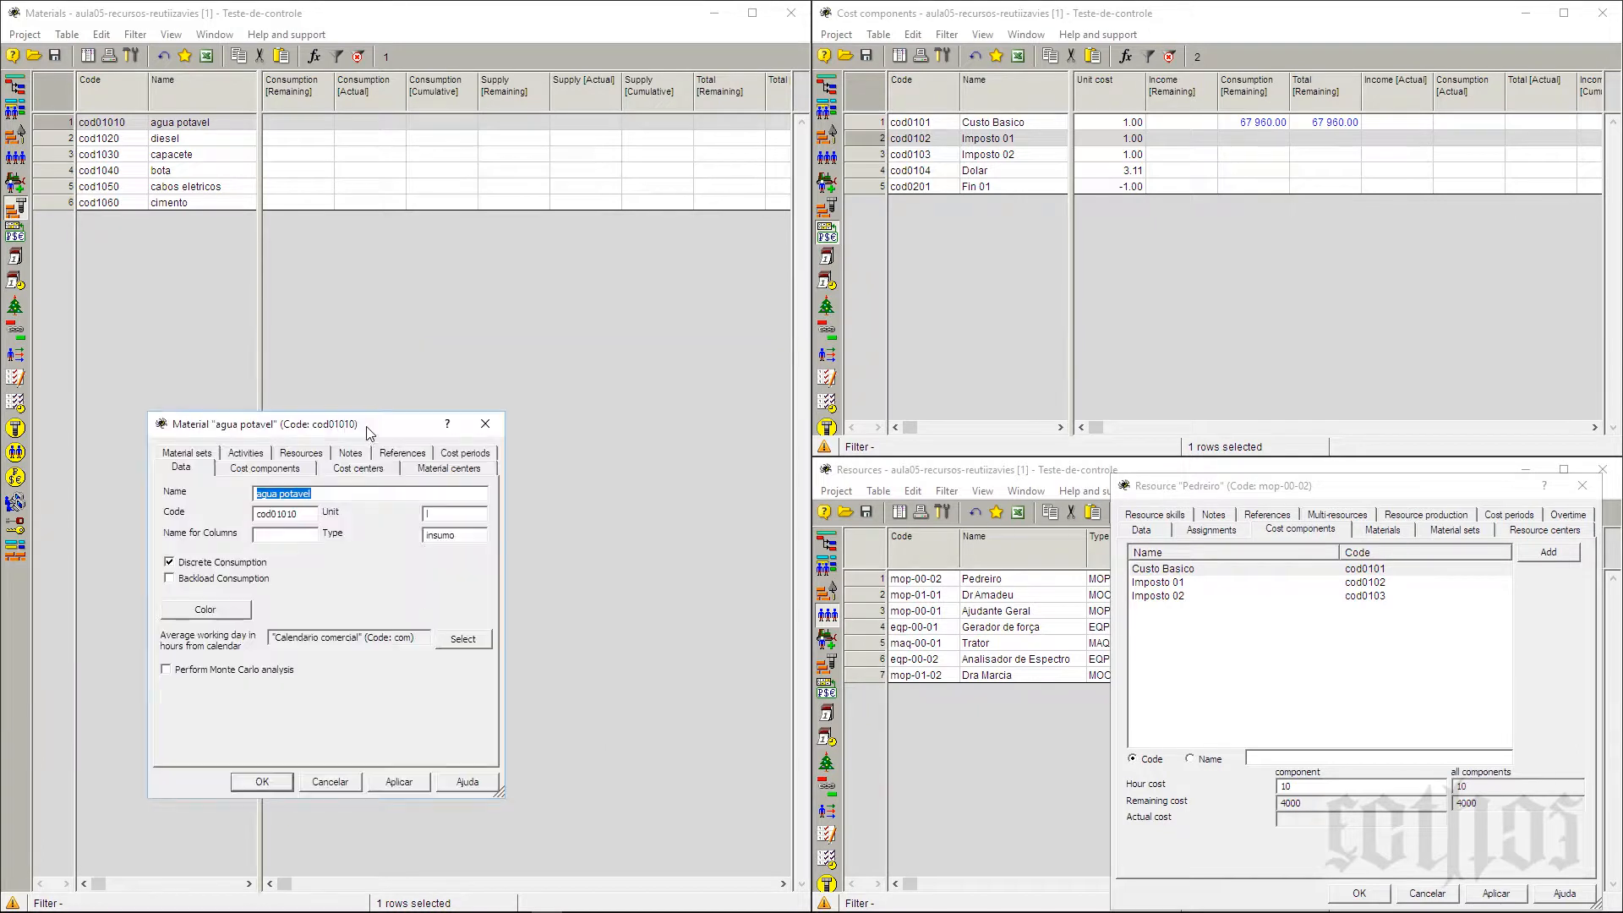
click(277, 470)
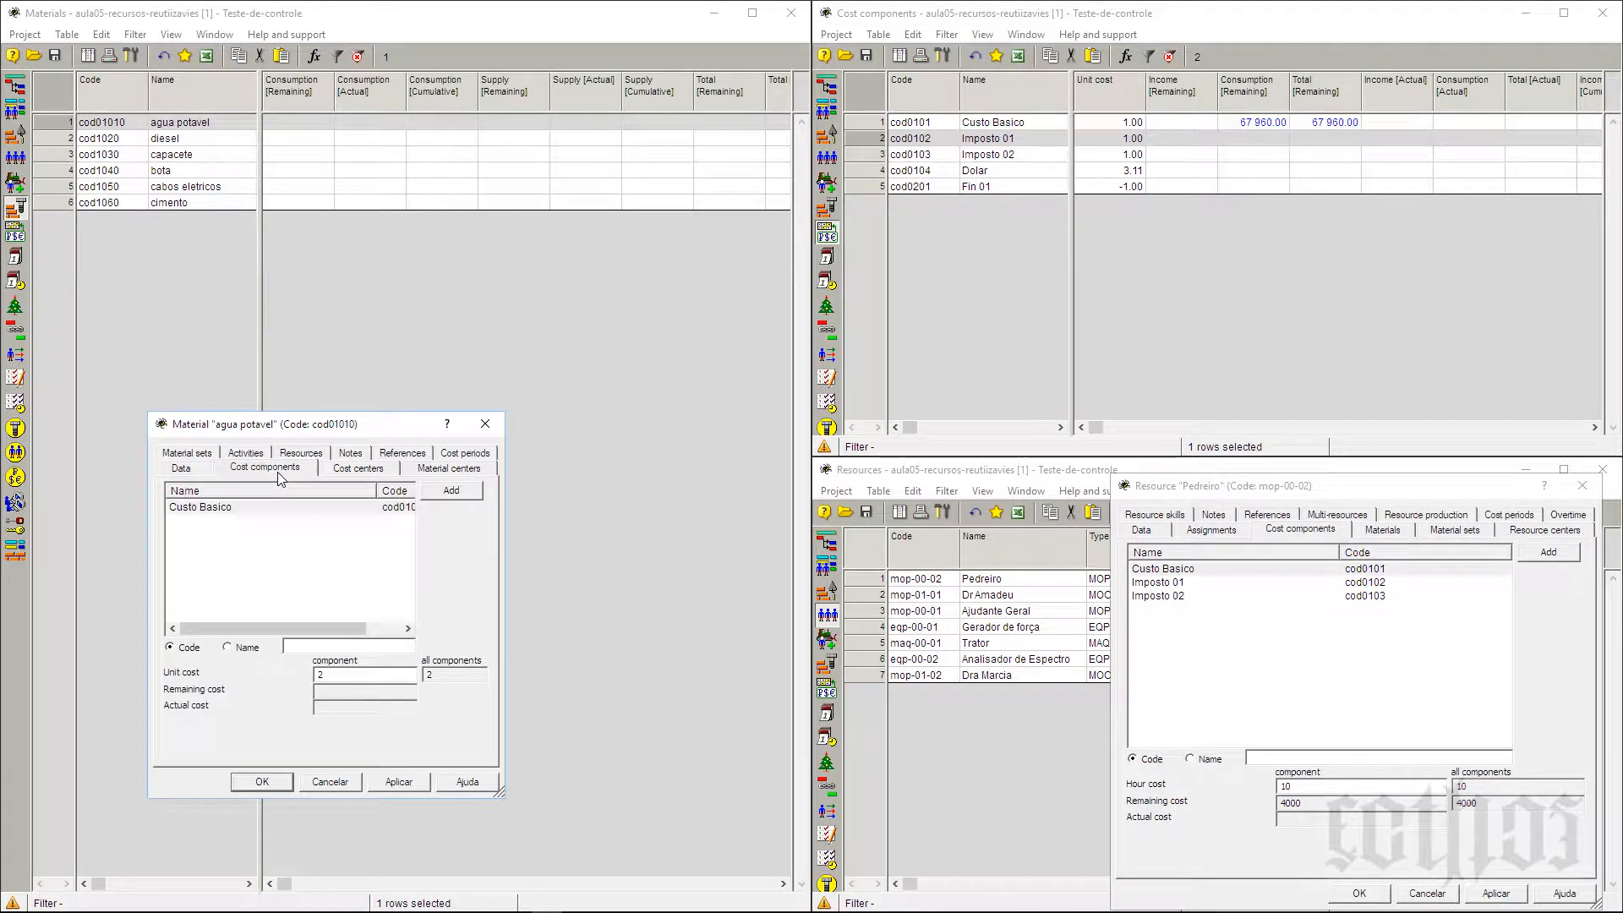
click(202, 512)
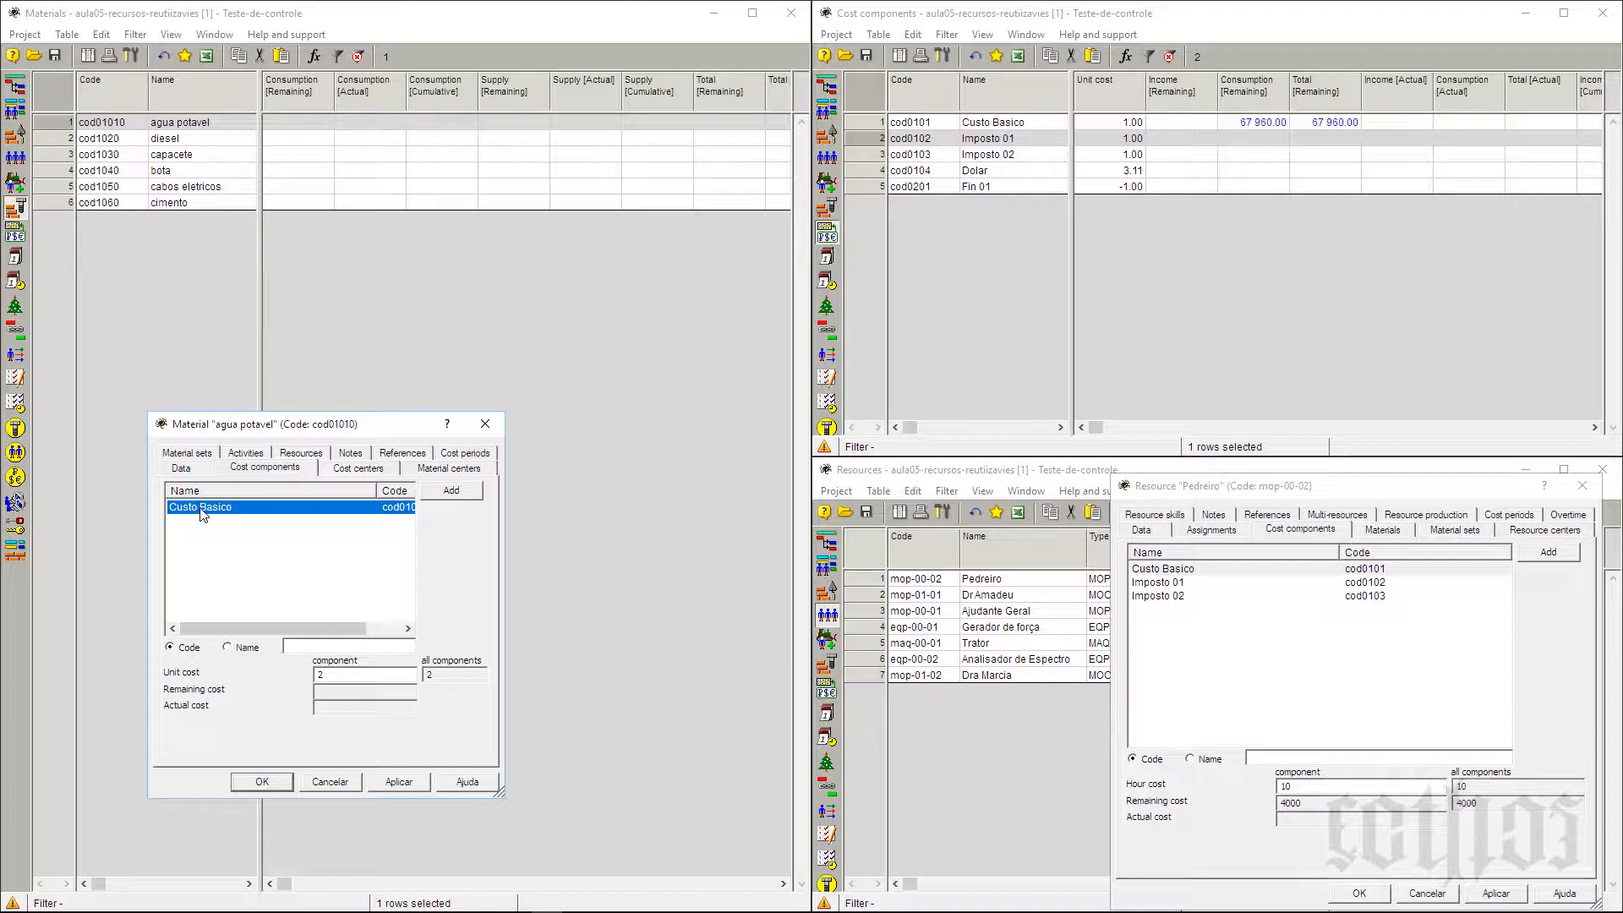
Add the cost component Dolar to the material agua potavel, apply a unit cost of 1, and check Dolar's rate among the cost components
click(451, 494)
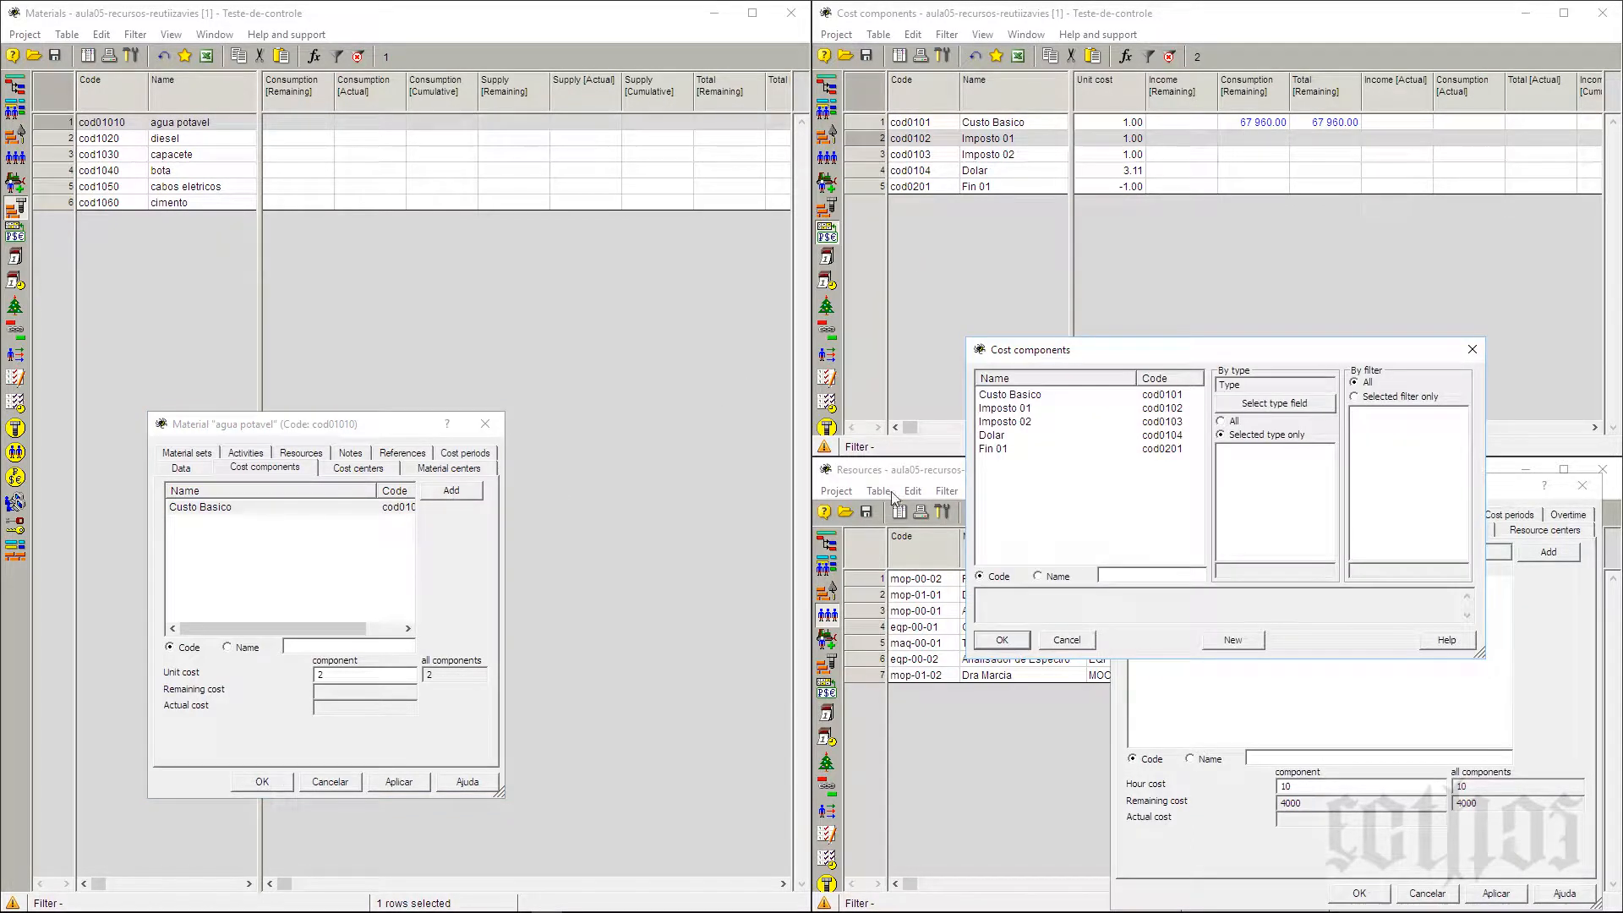
click(1000, 435)
click(1009, 645)
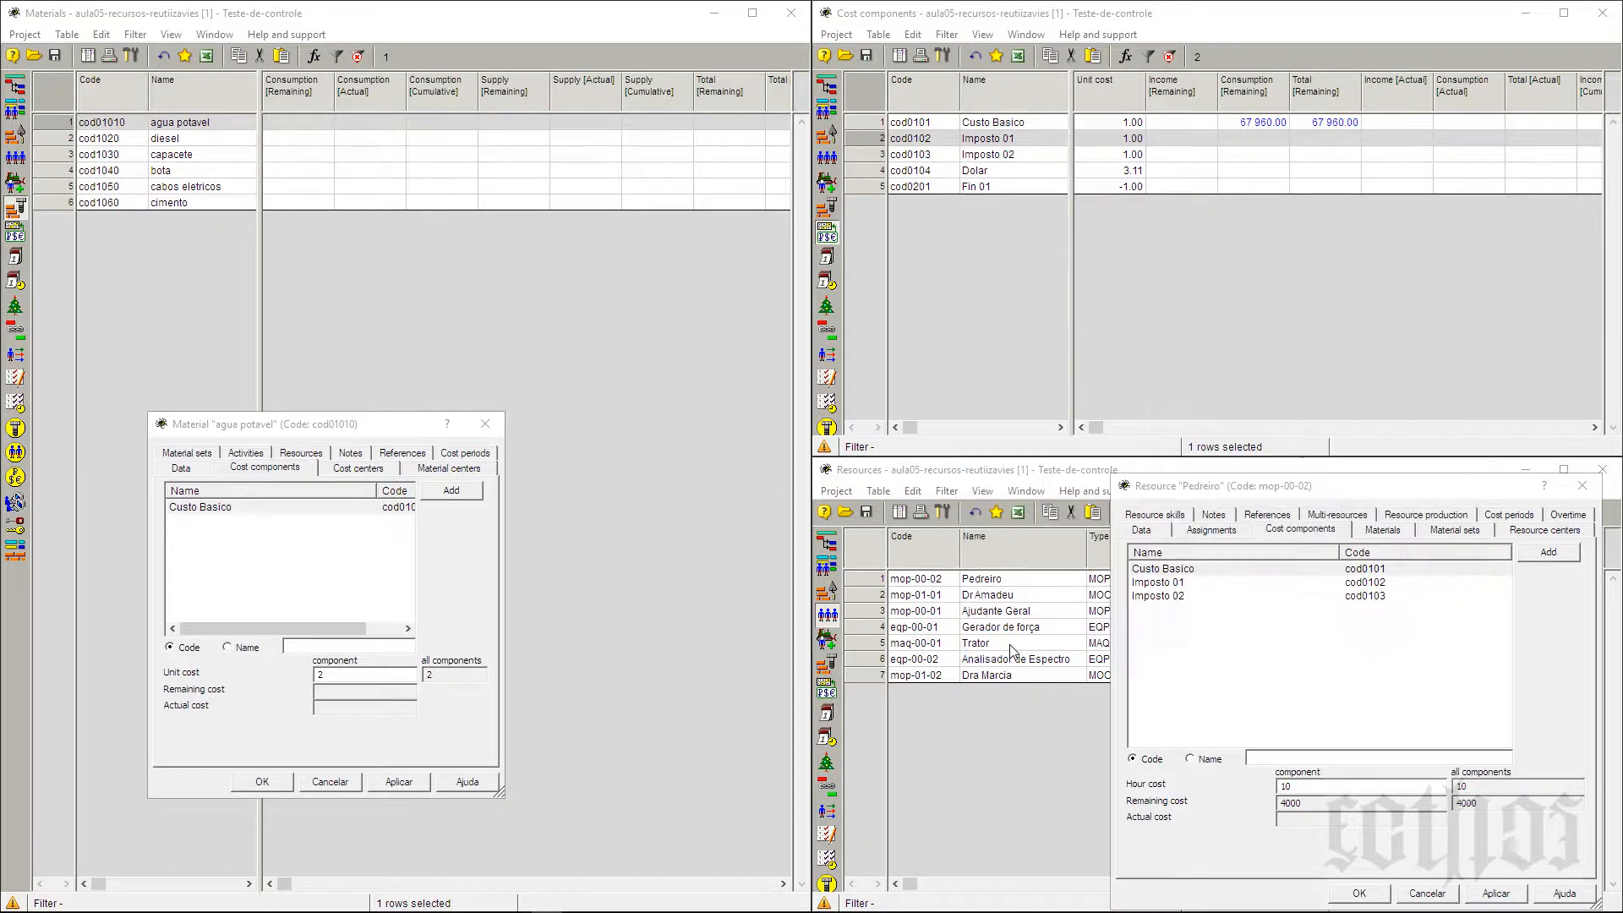
click(272, 508)
click(279, 520)
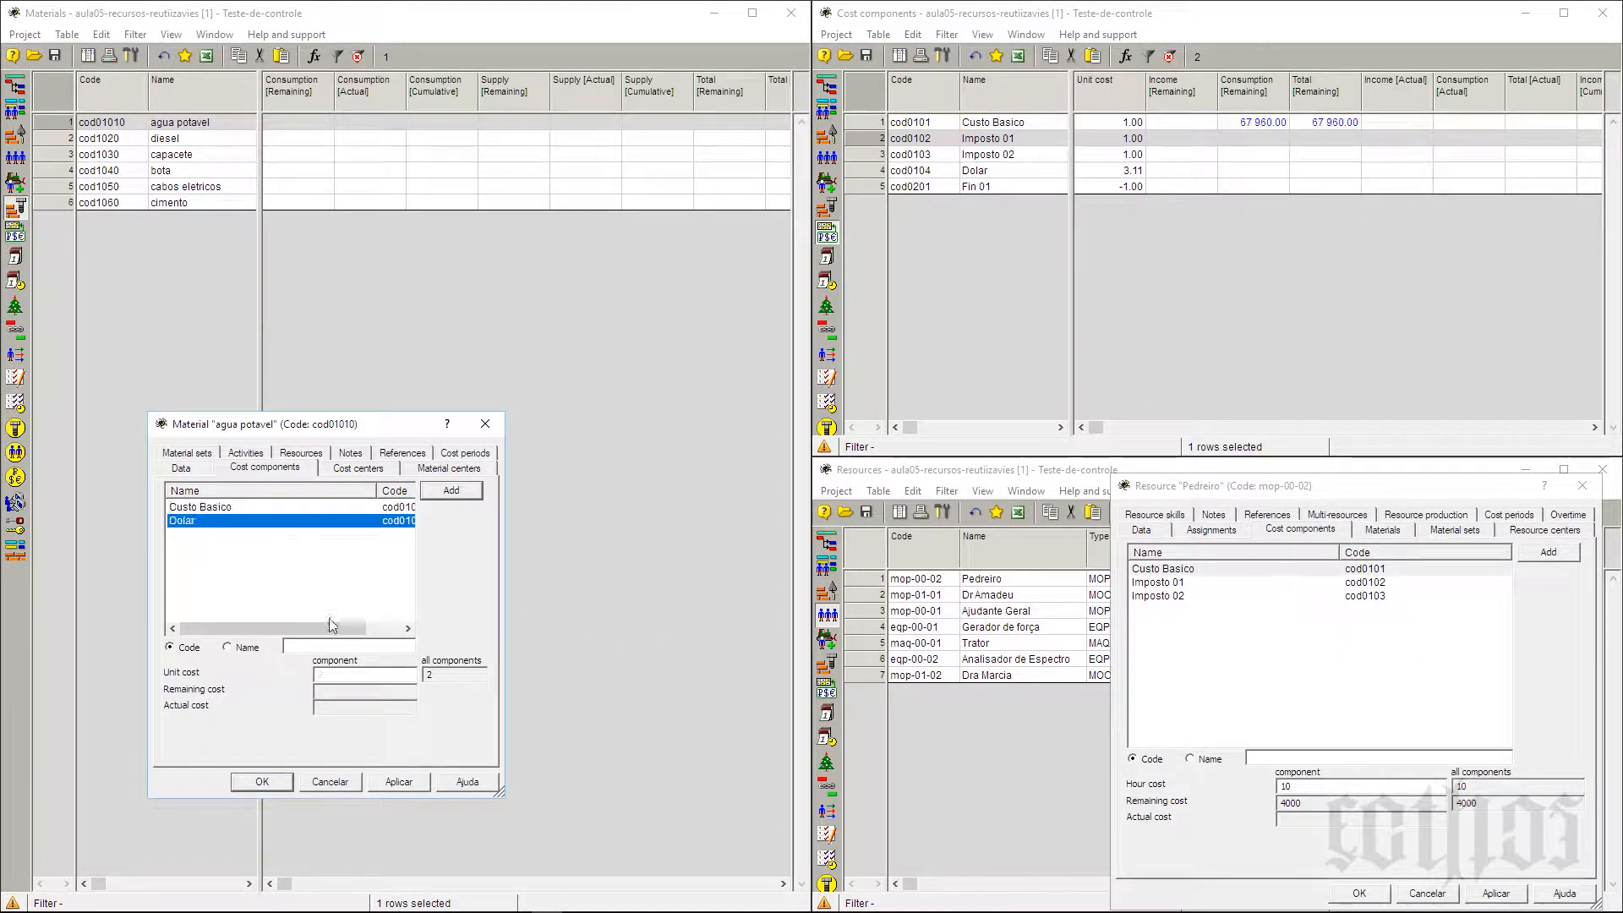
click(354, 682)
text(1)
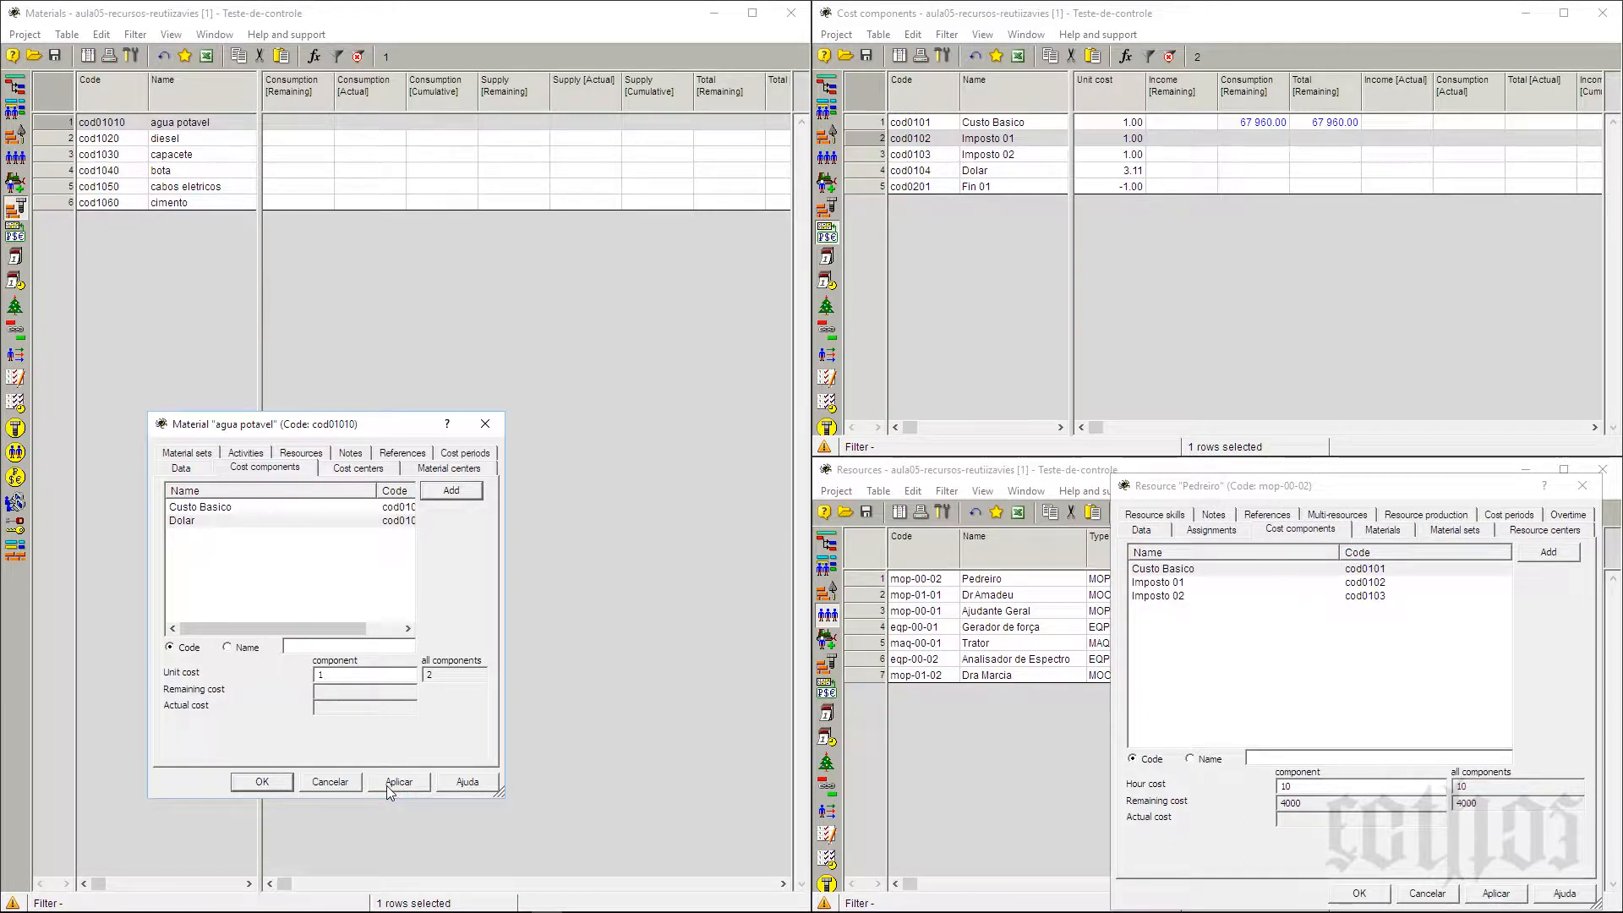
click(1137, 175)
click(1137, 172)
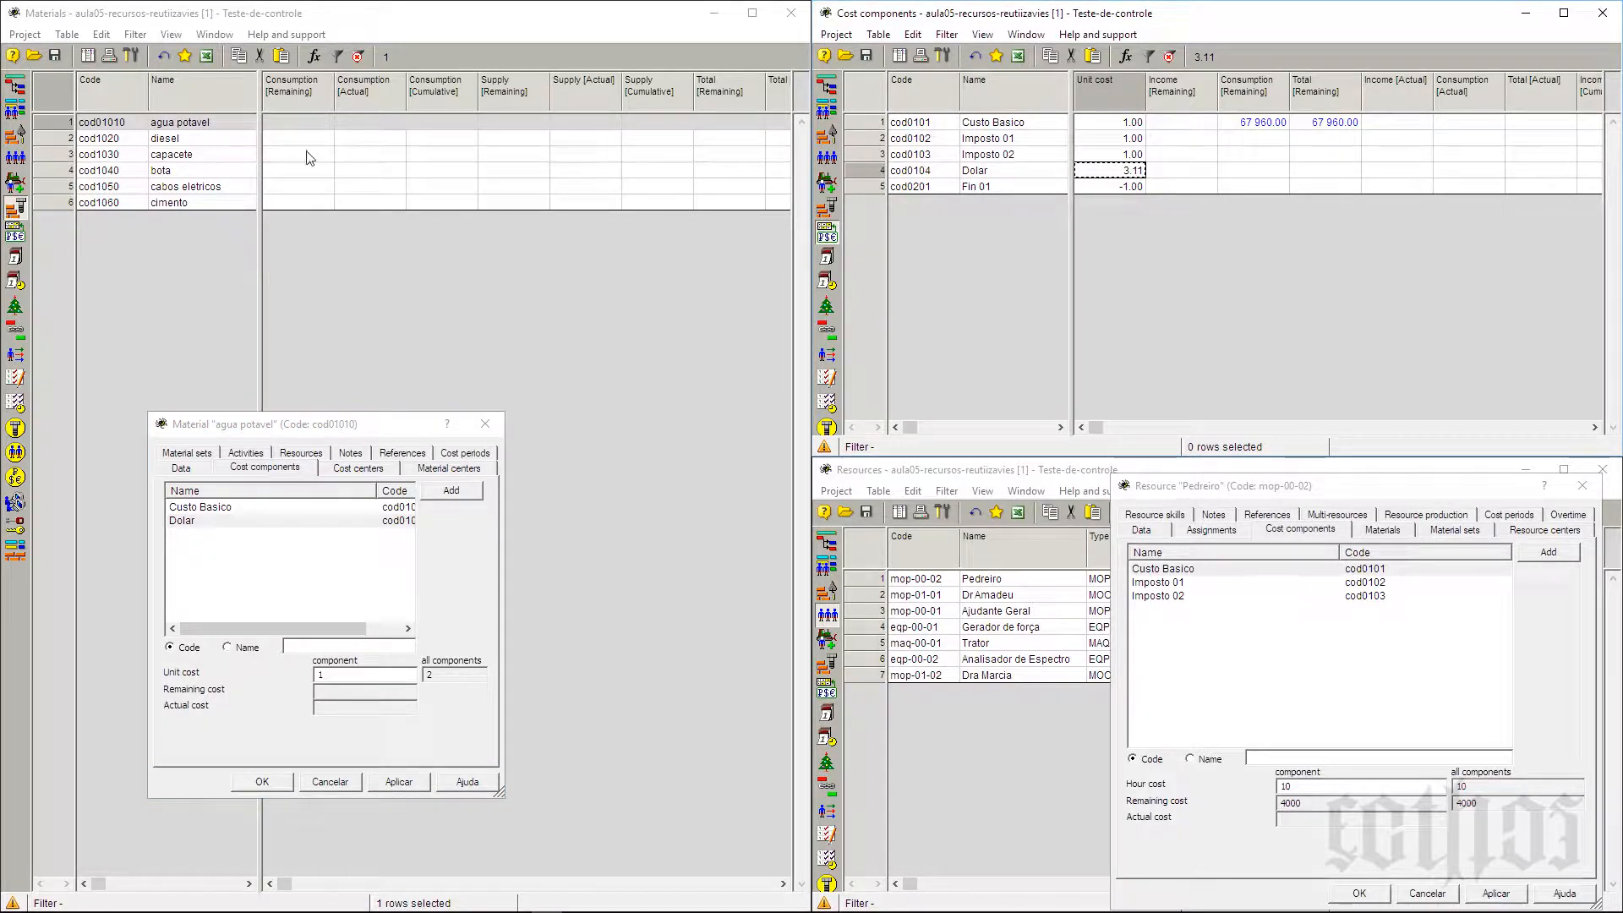
Show the unit cost fields of cost components Custo Basico and Dolar in the widened left part of the Materials table
click(306, 428)
drag(306, 428, 1306, 106)
drag(264, 329, 559, 338)
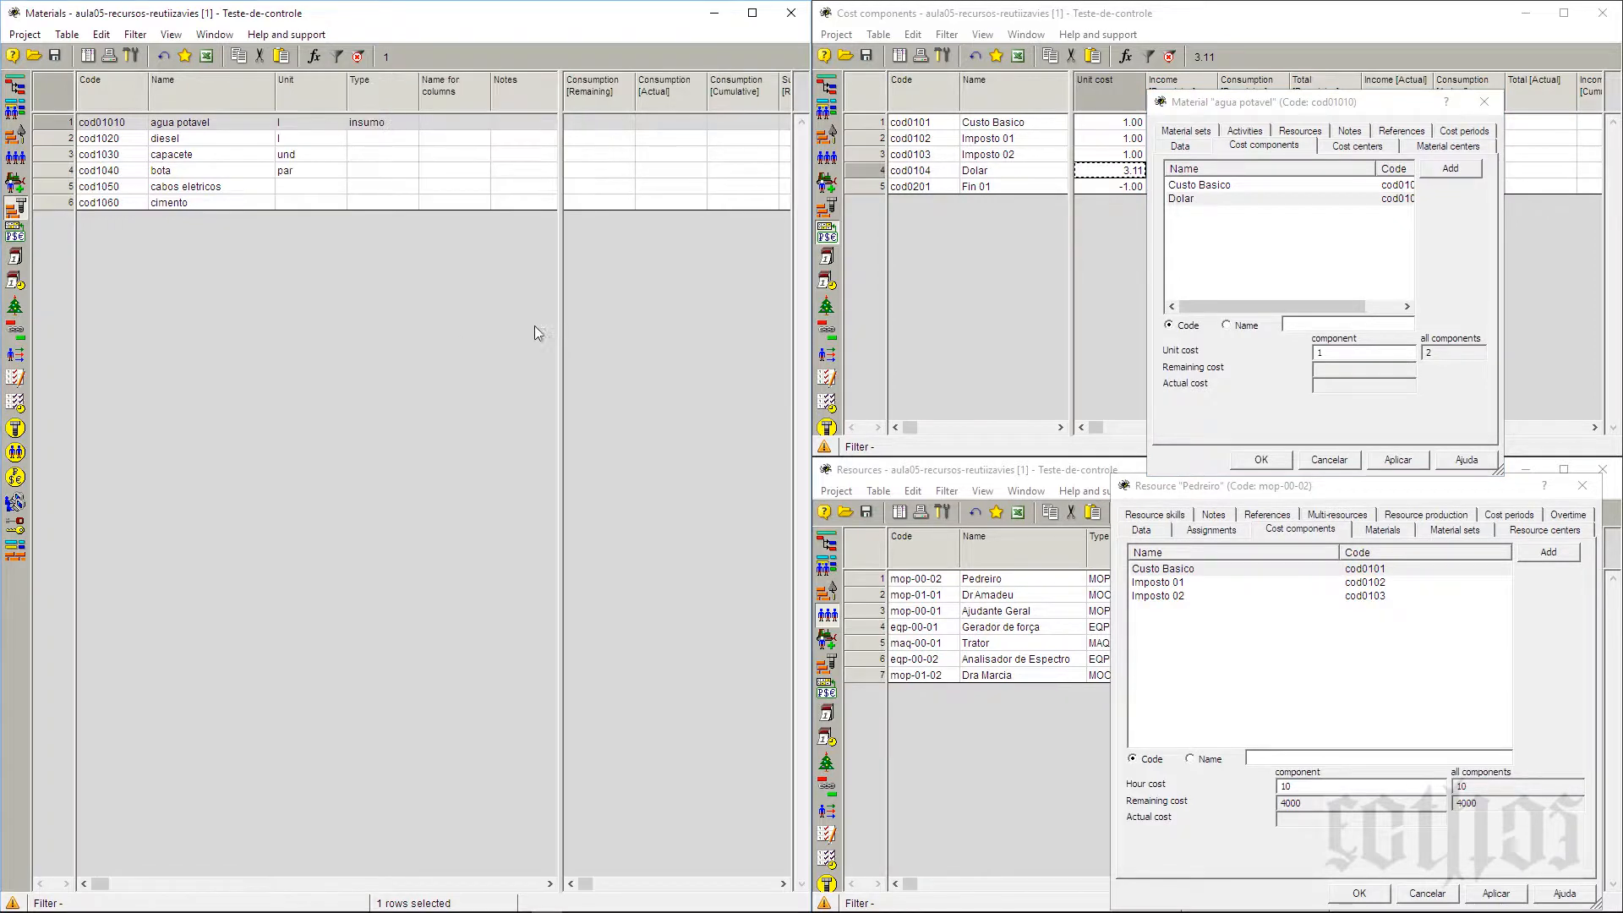
right_click(326, 94)
click(338, 105)
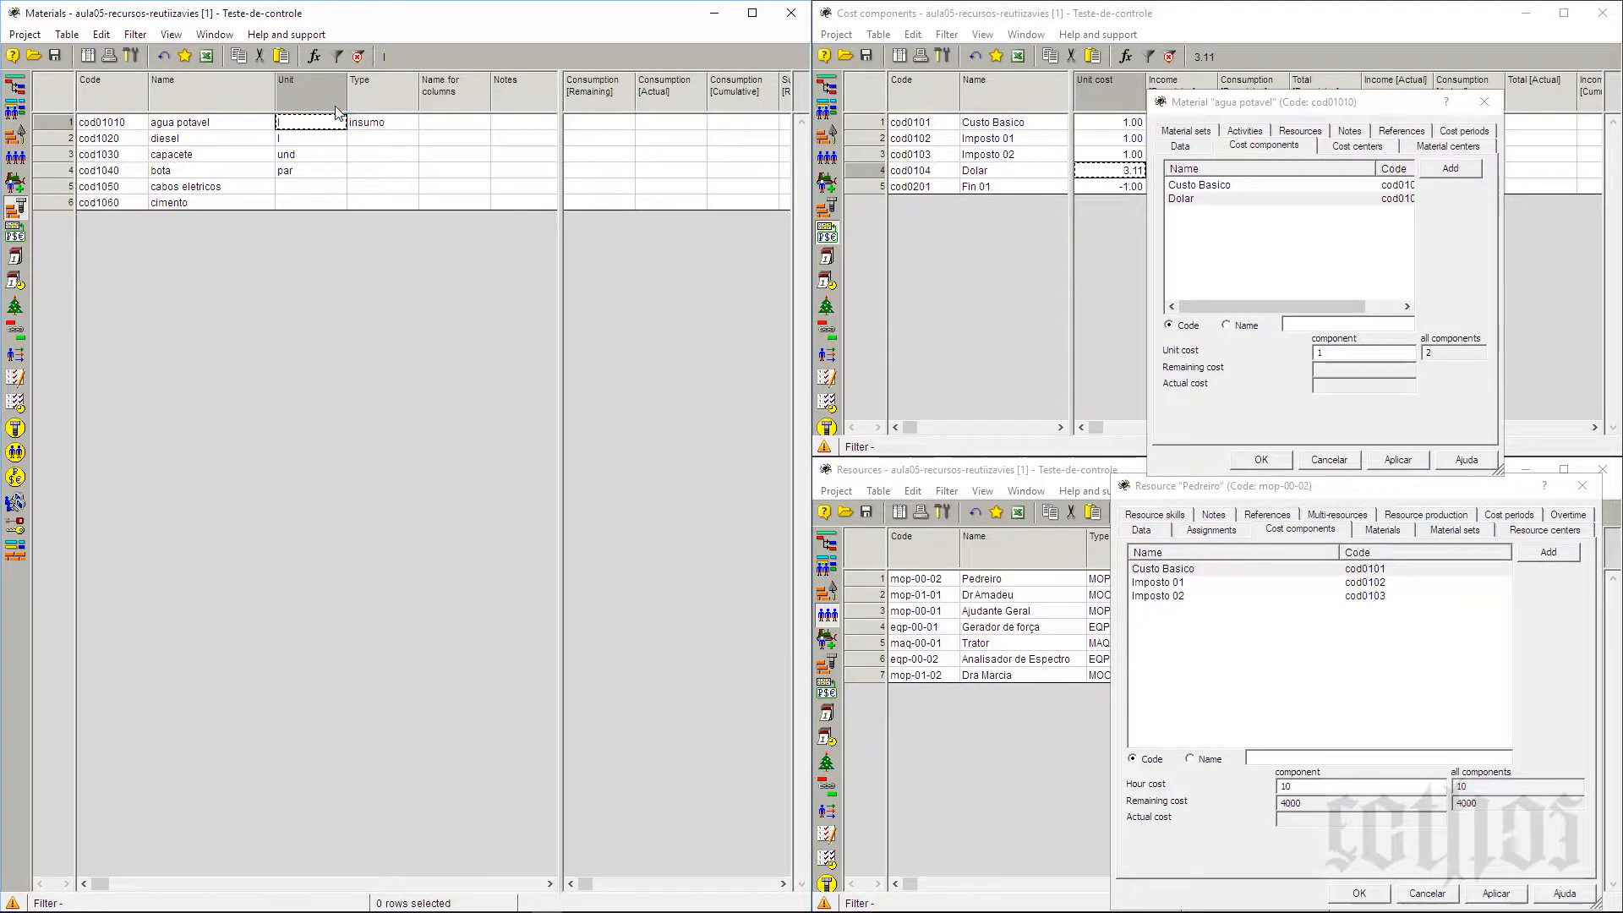
click(270, 389)
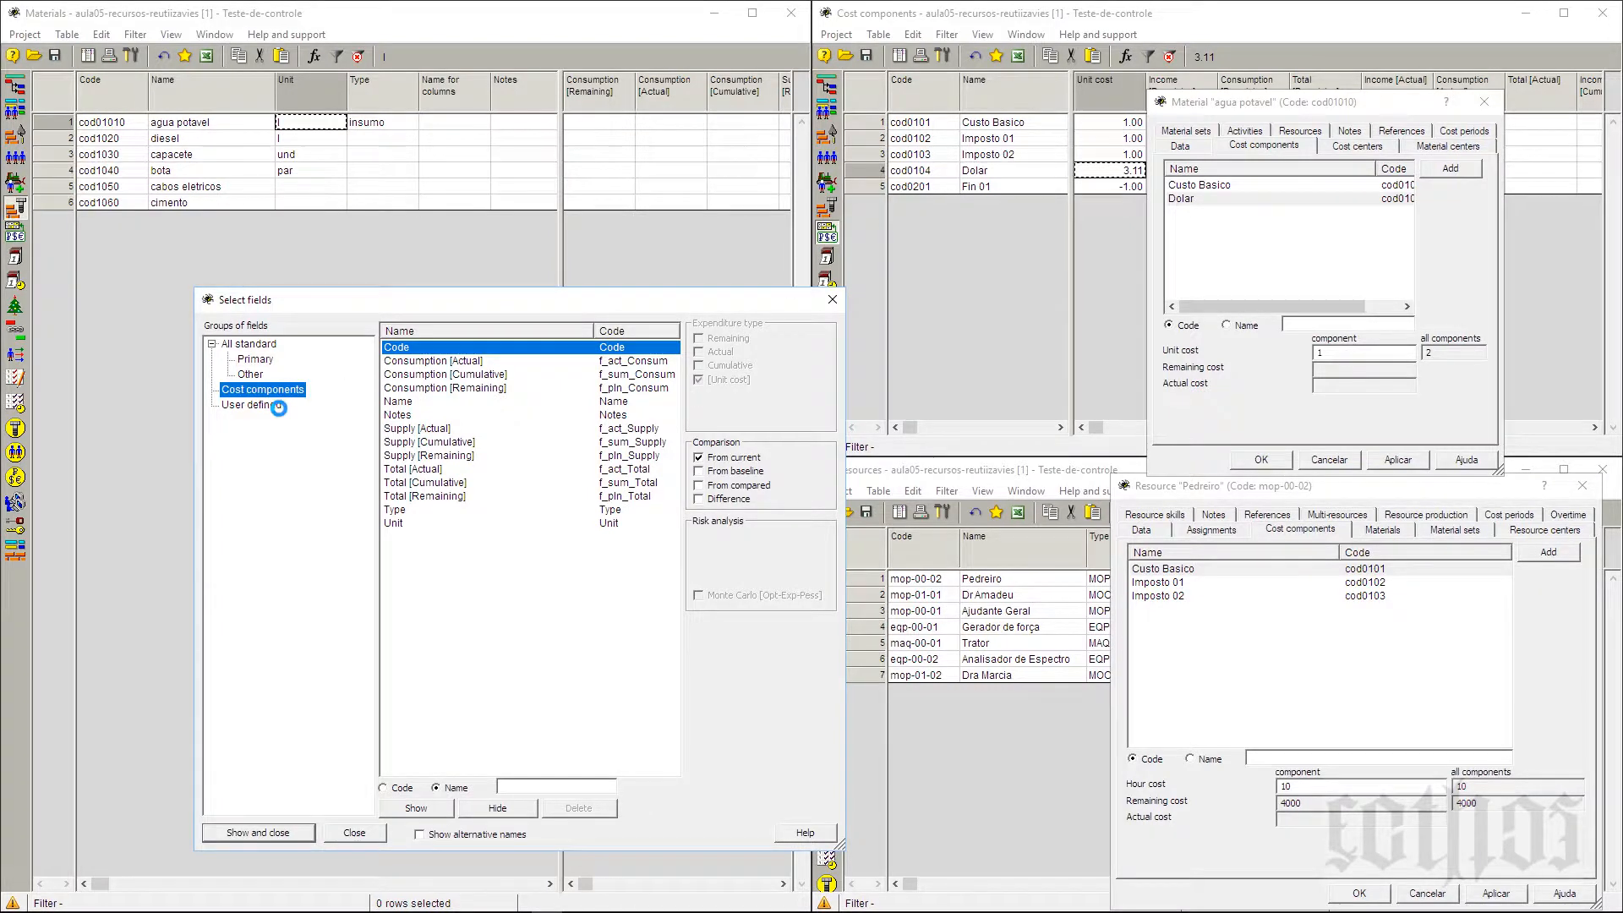
click(410, 352)
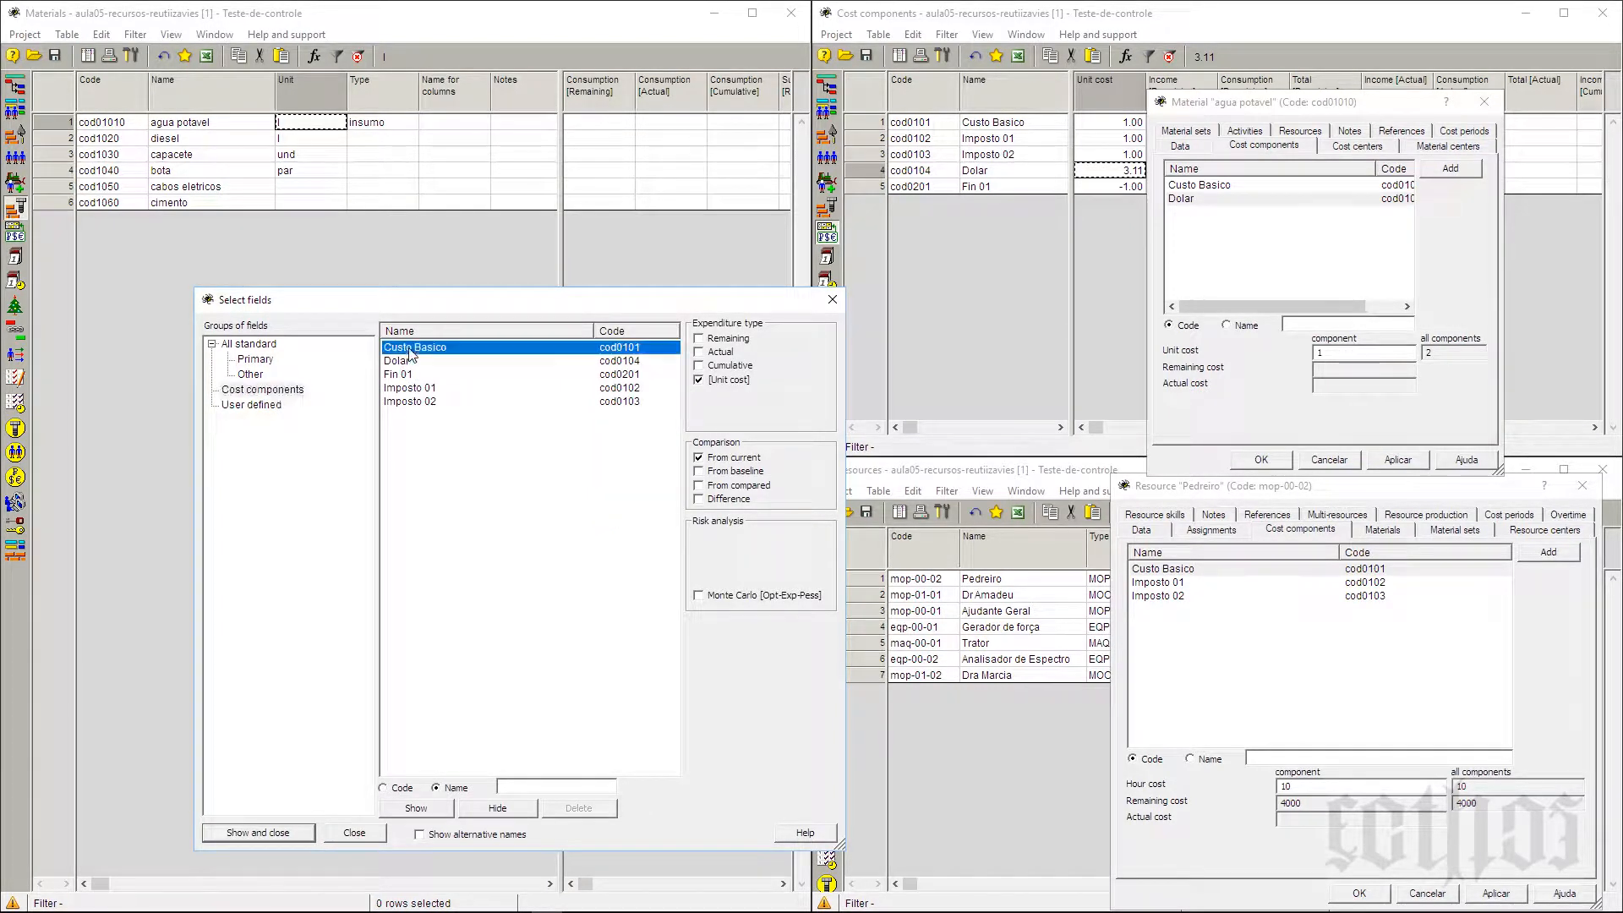
ctrl+click(413, 361)
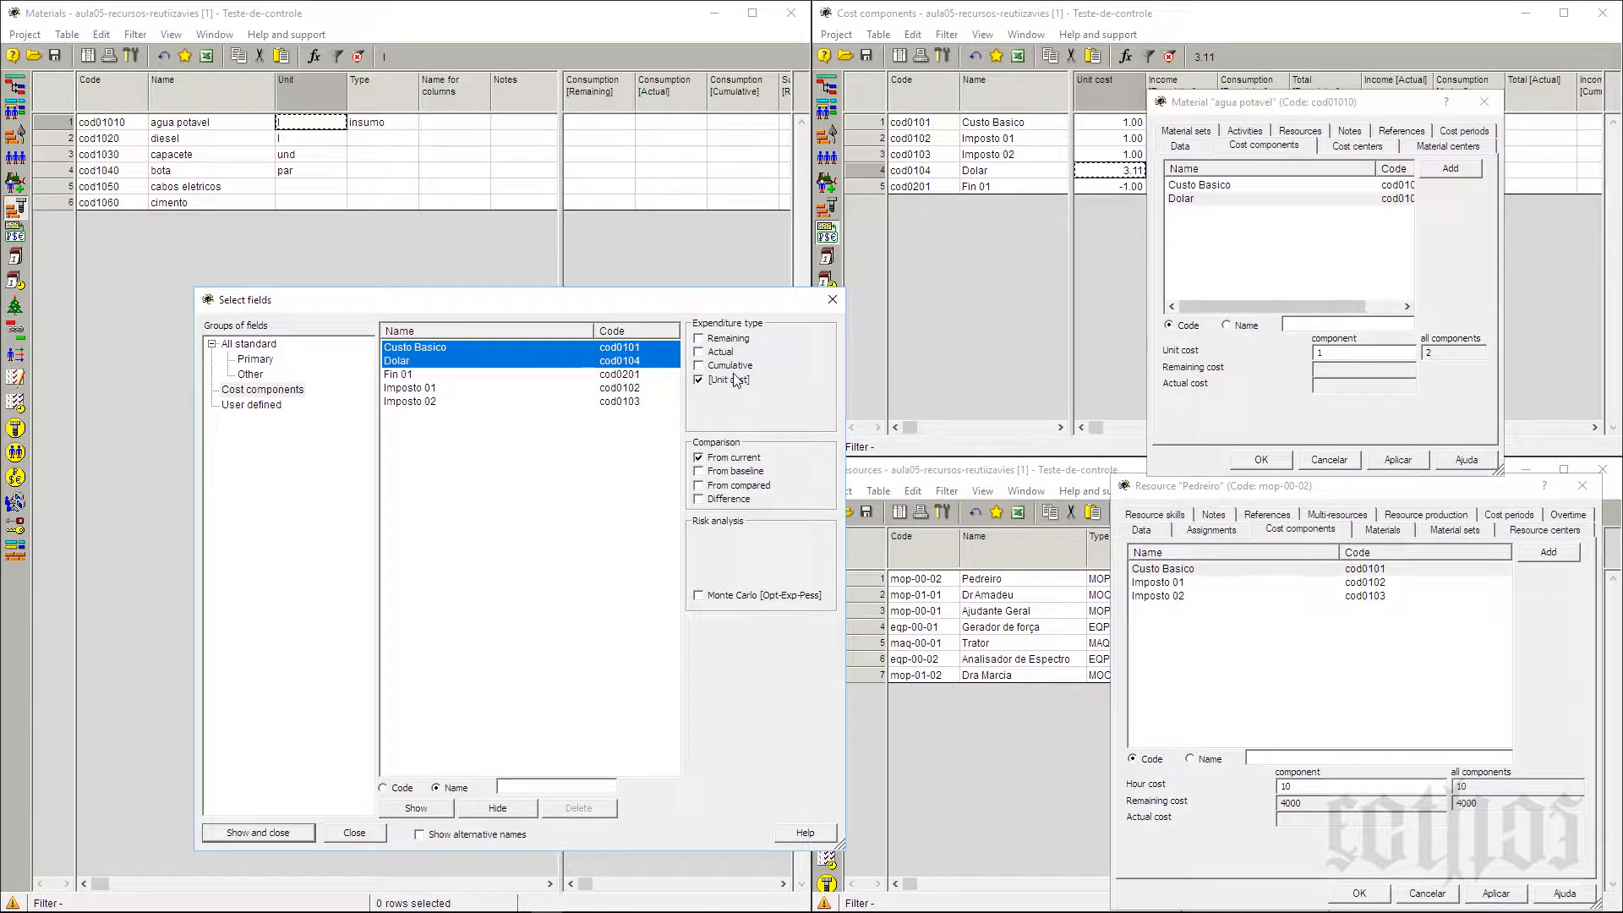
click(418, 812)
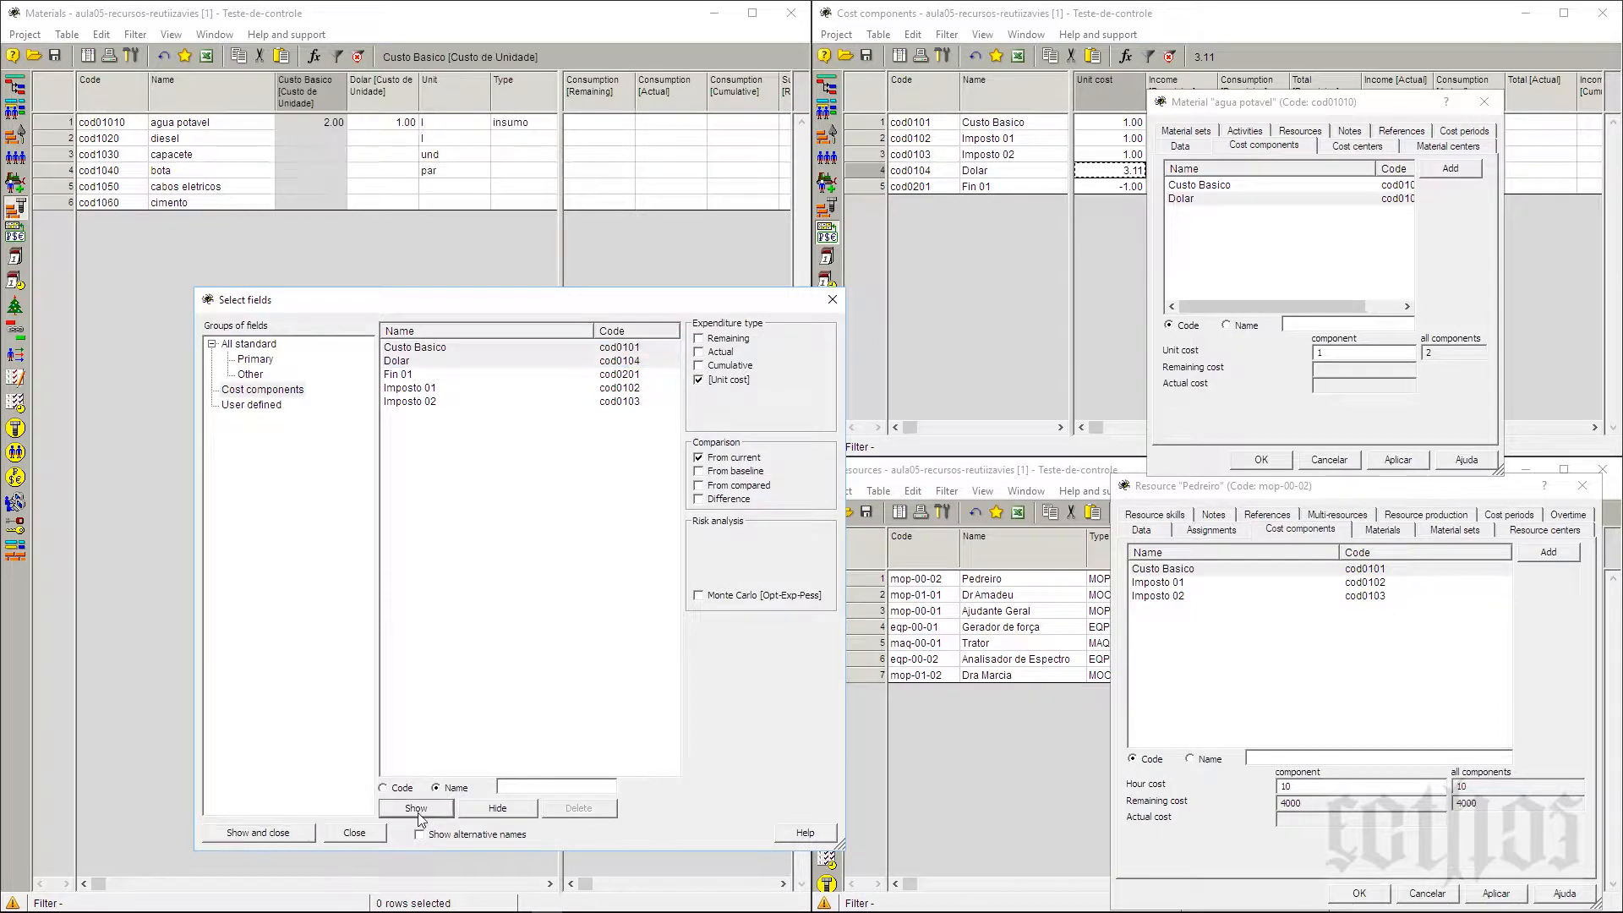
click(833, 300)
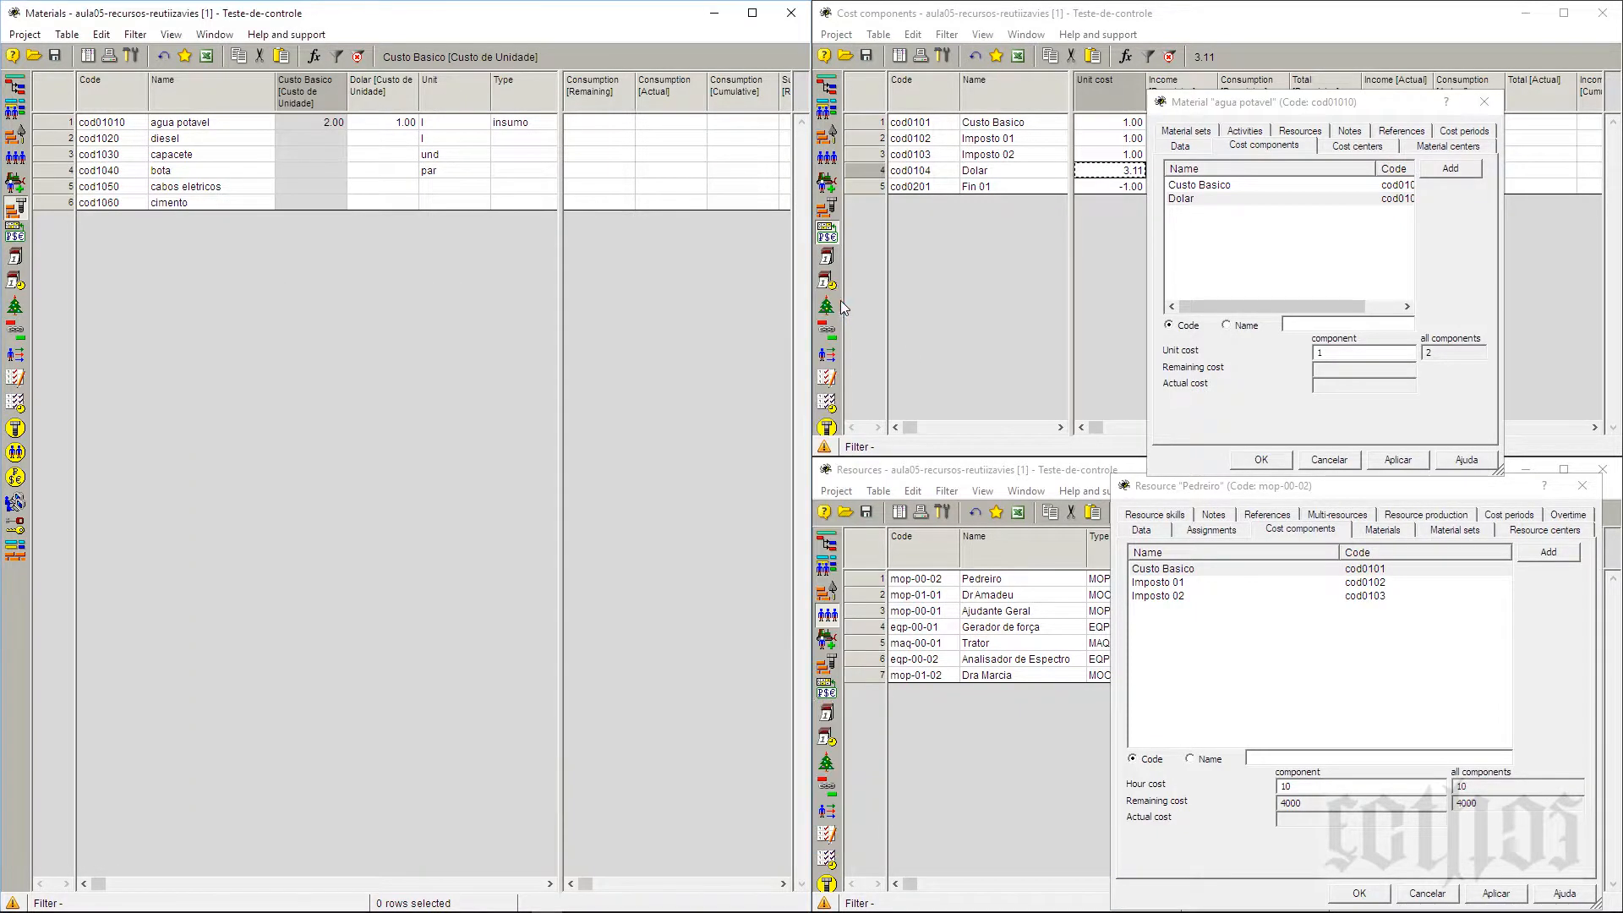
Compare agua potavel's Custo Basico and Dolar unit costs in the Materials table with its properties
click(286, 123)
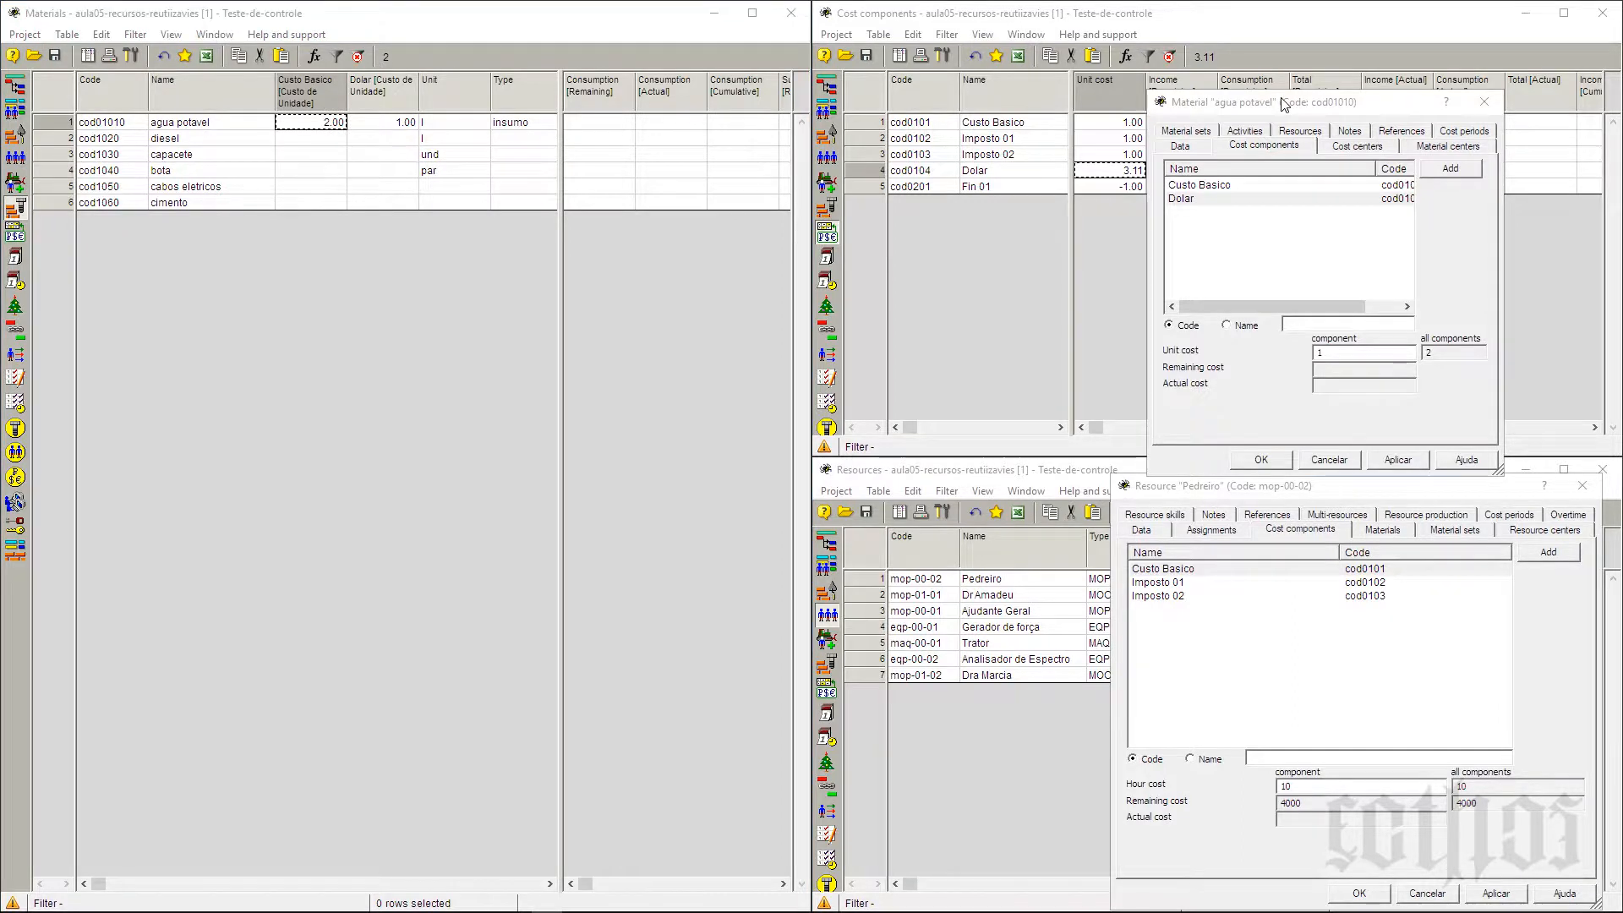
drag(1284, 103, 358, 364)
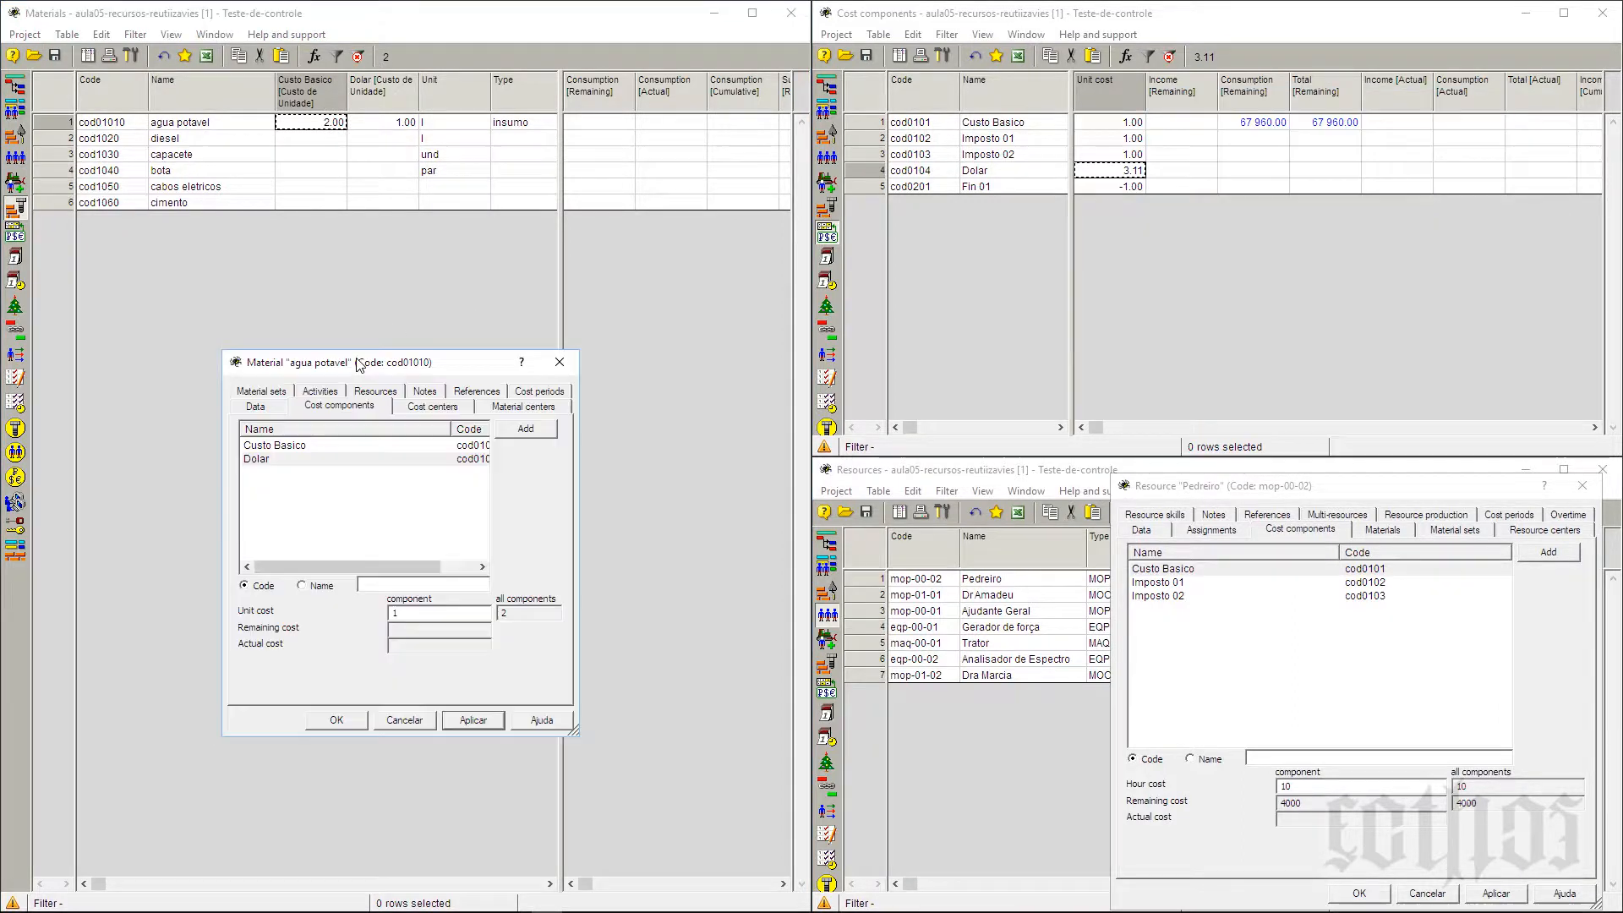
click(372, 126)
click(372, 125)
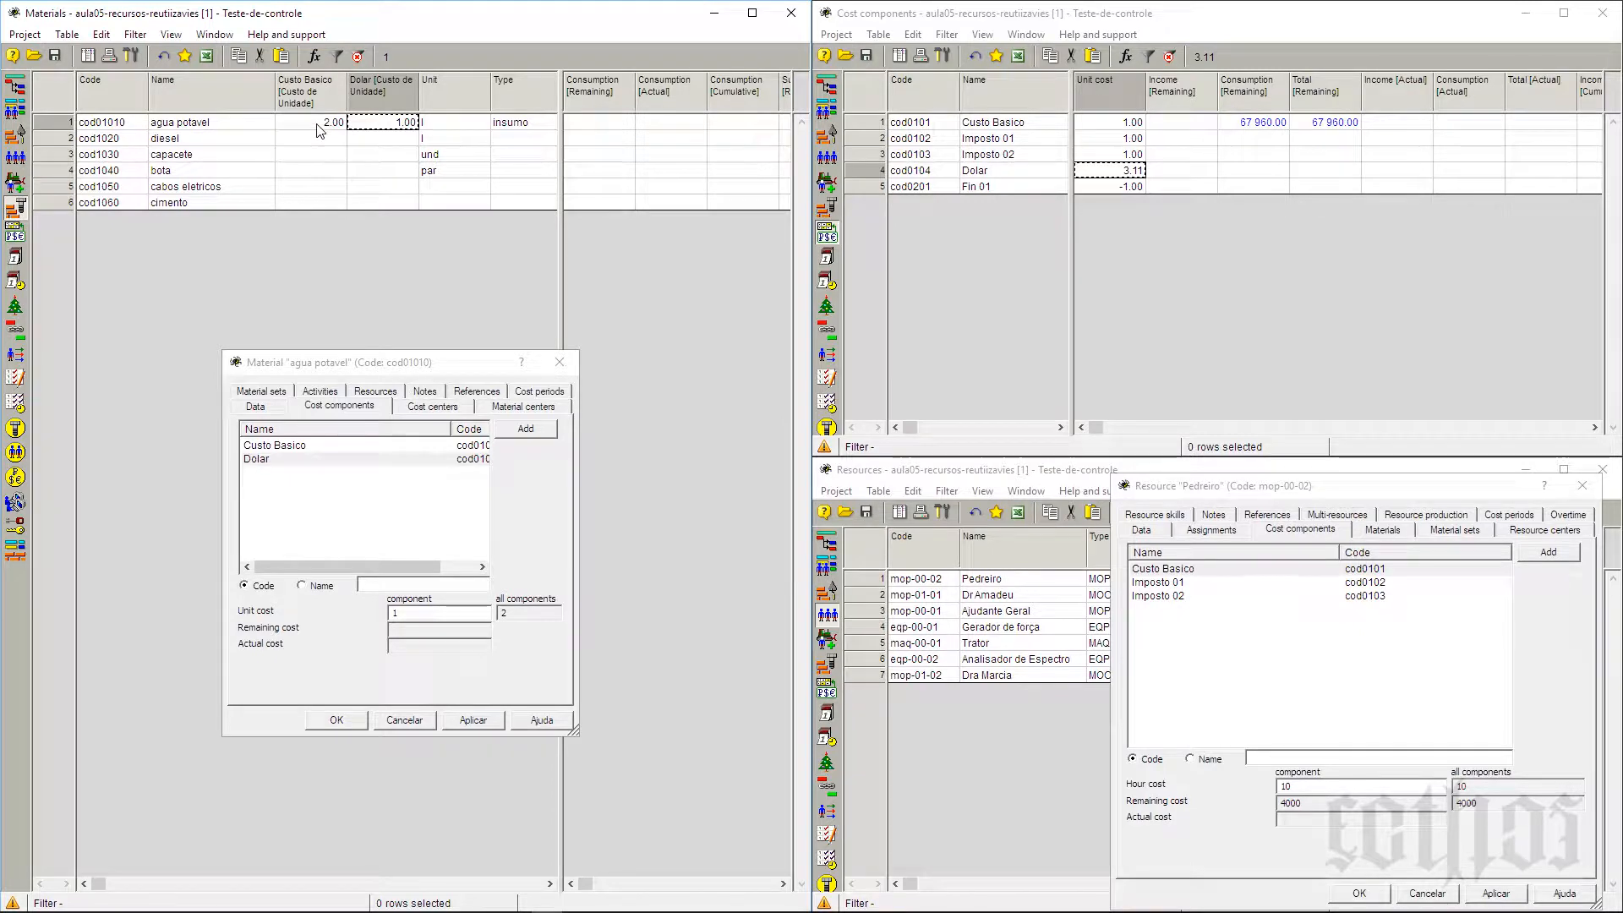
Convert the Dolar cost component to the unit currency, using a correction factor of 1
click(874, 171)
right_click(874, 170)
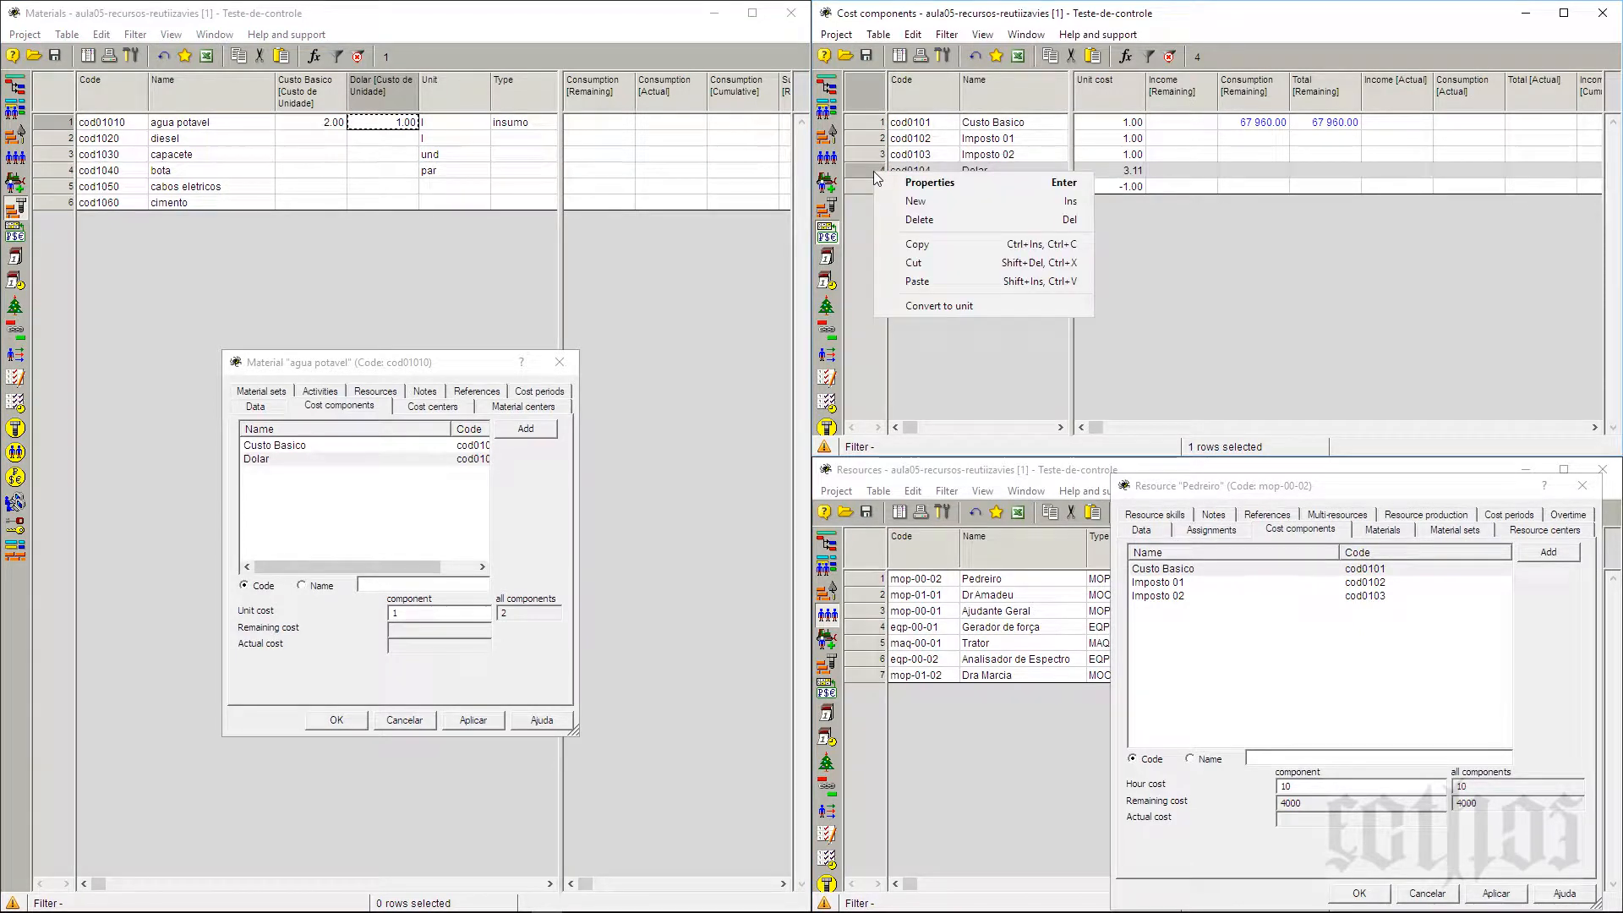
click(957, 308)
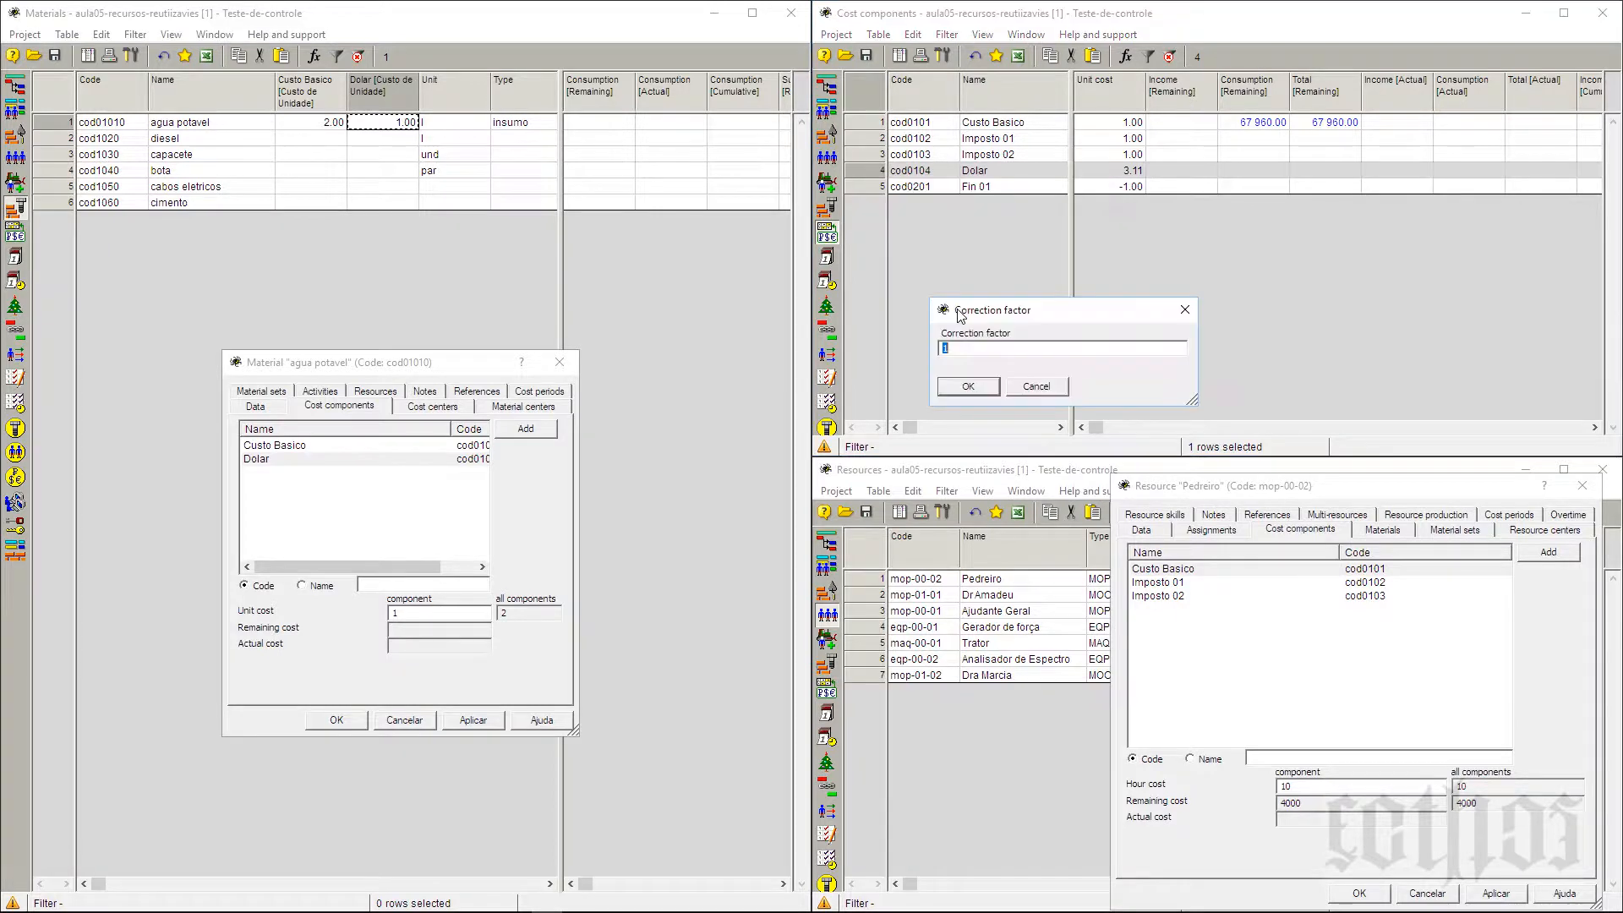
click(968, 386)
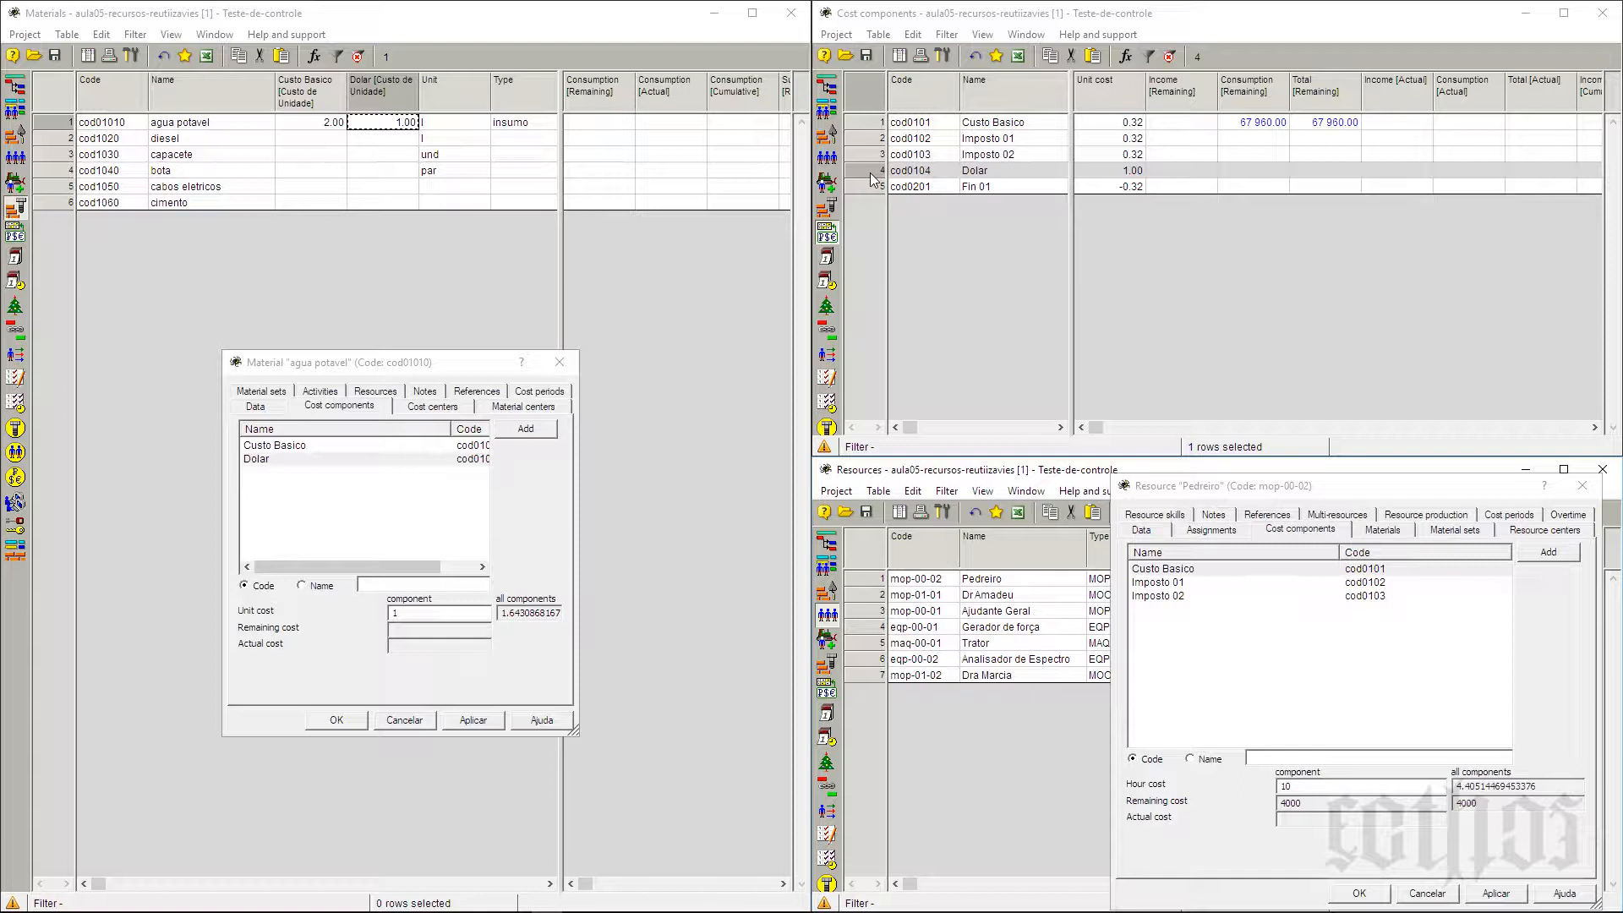
Convert the Custo Basico cost component to the unit currency, using a correction factor of 1
right_click(864, 120)
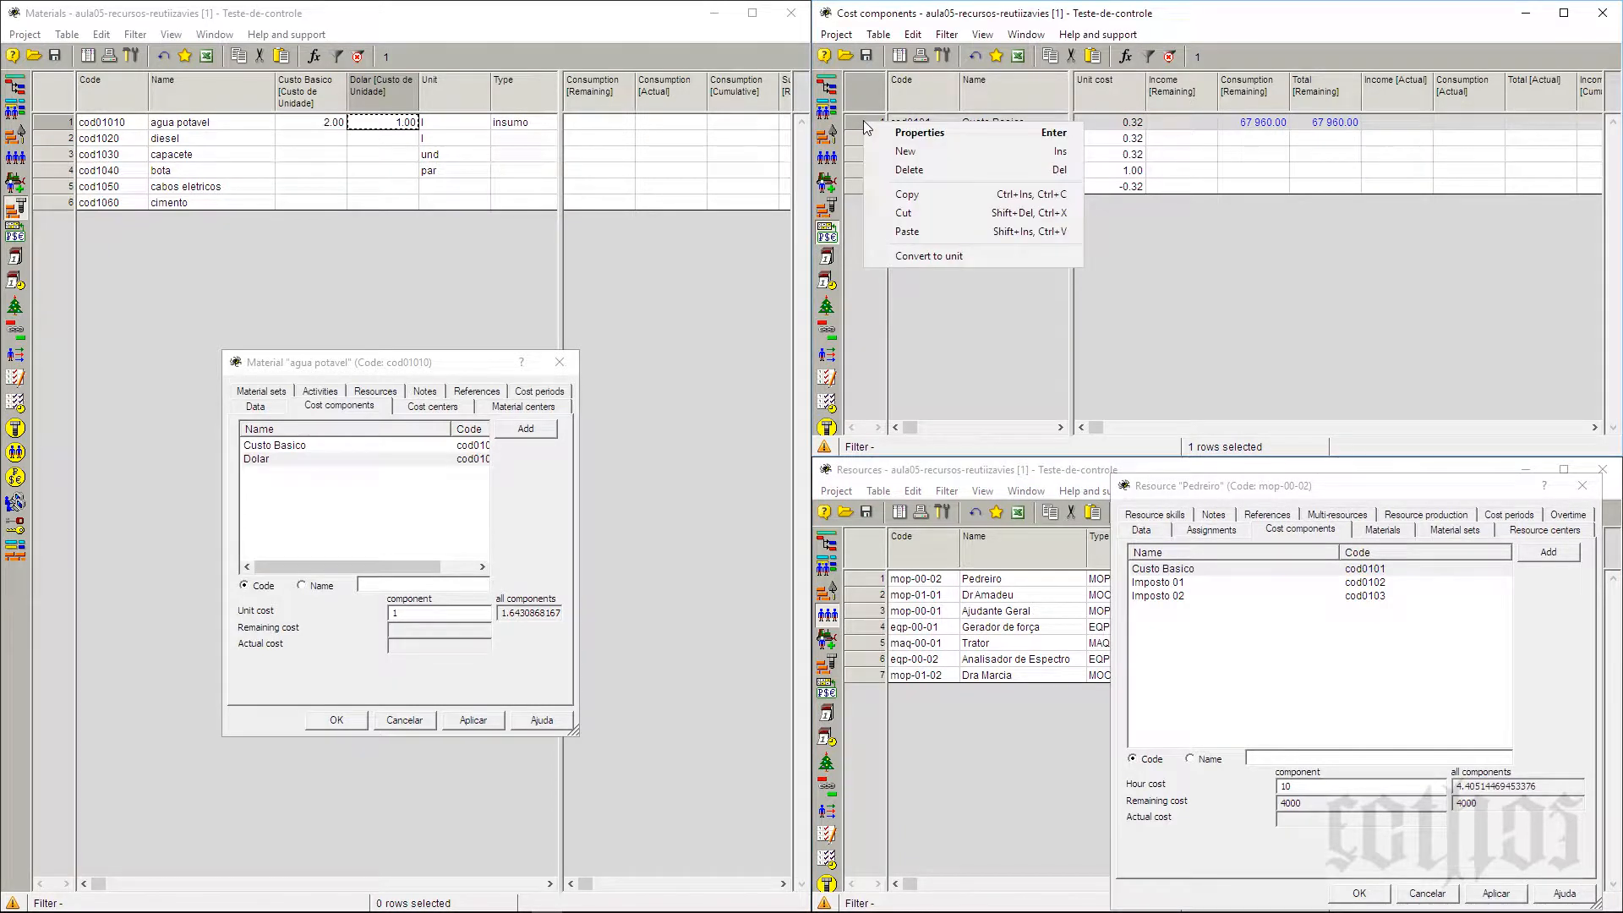
click(916, 255)
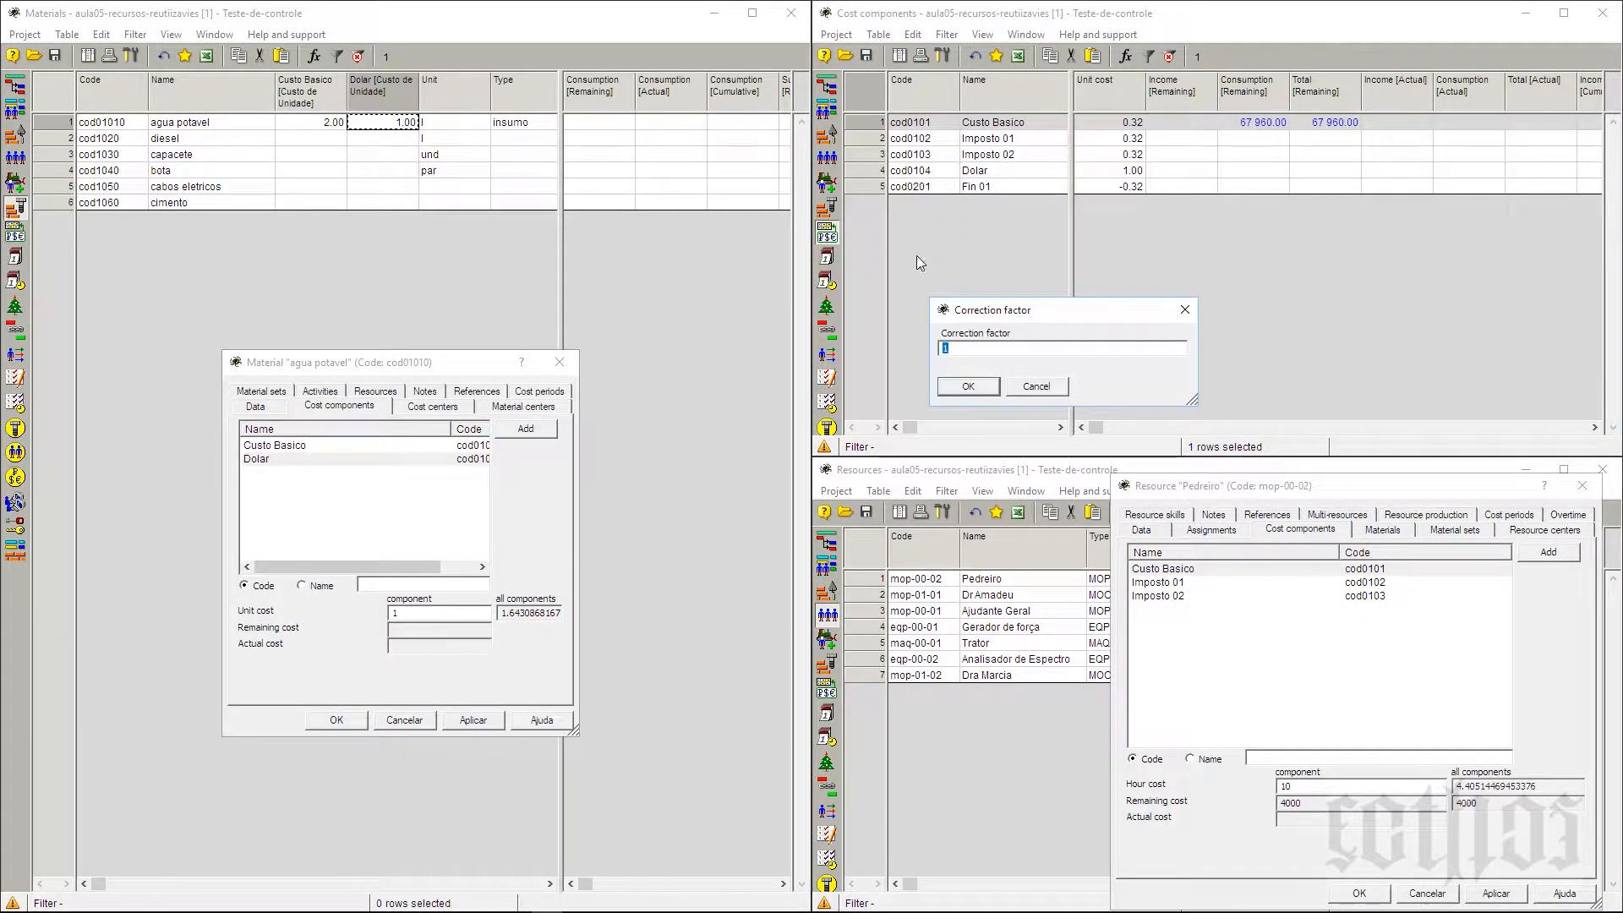
click(983, 388)
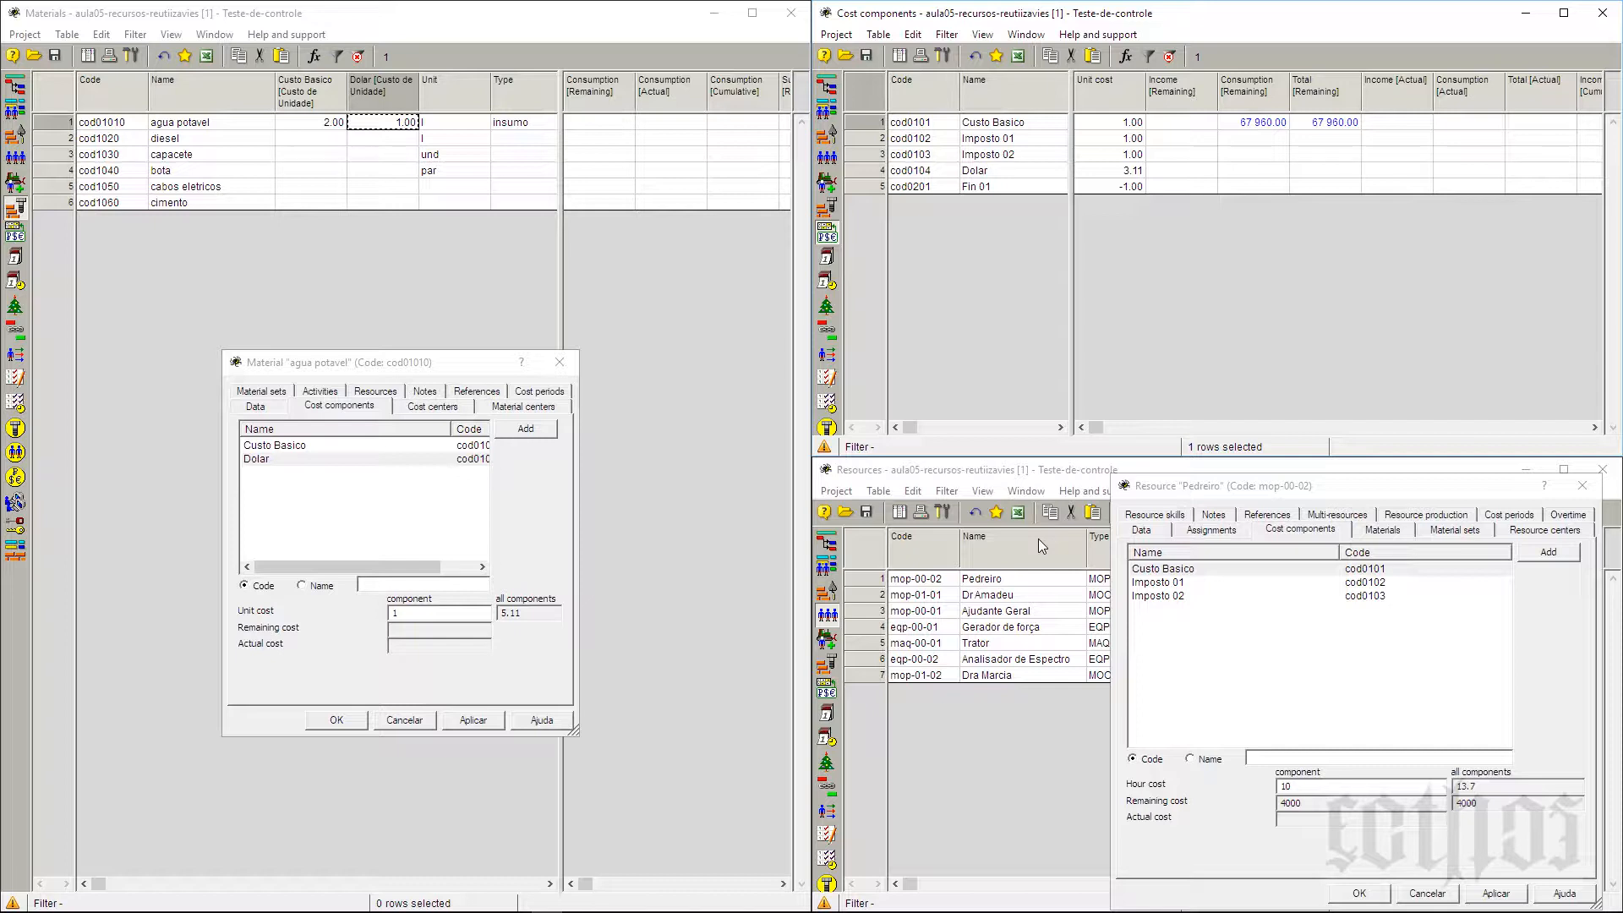
Move Pedreiro's properties off the Resources table and compare the resource's hour costs in both places
click(1492, 499)
drag(1482, 494, 1478, 46)
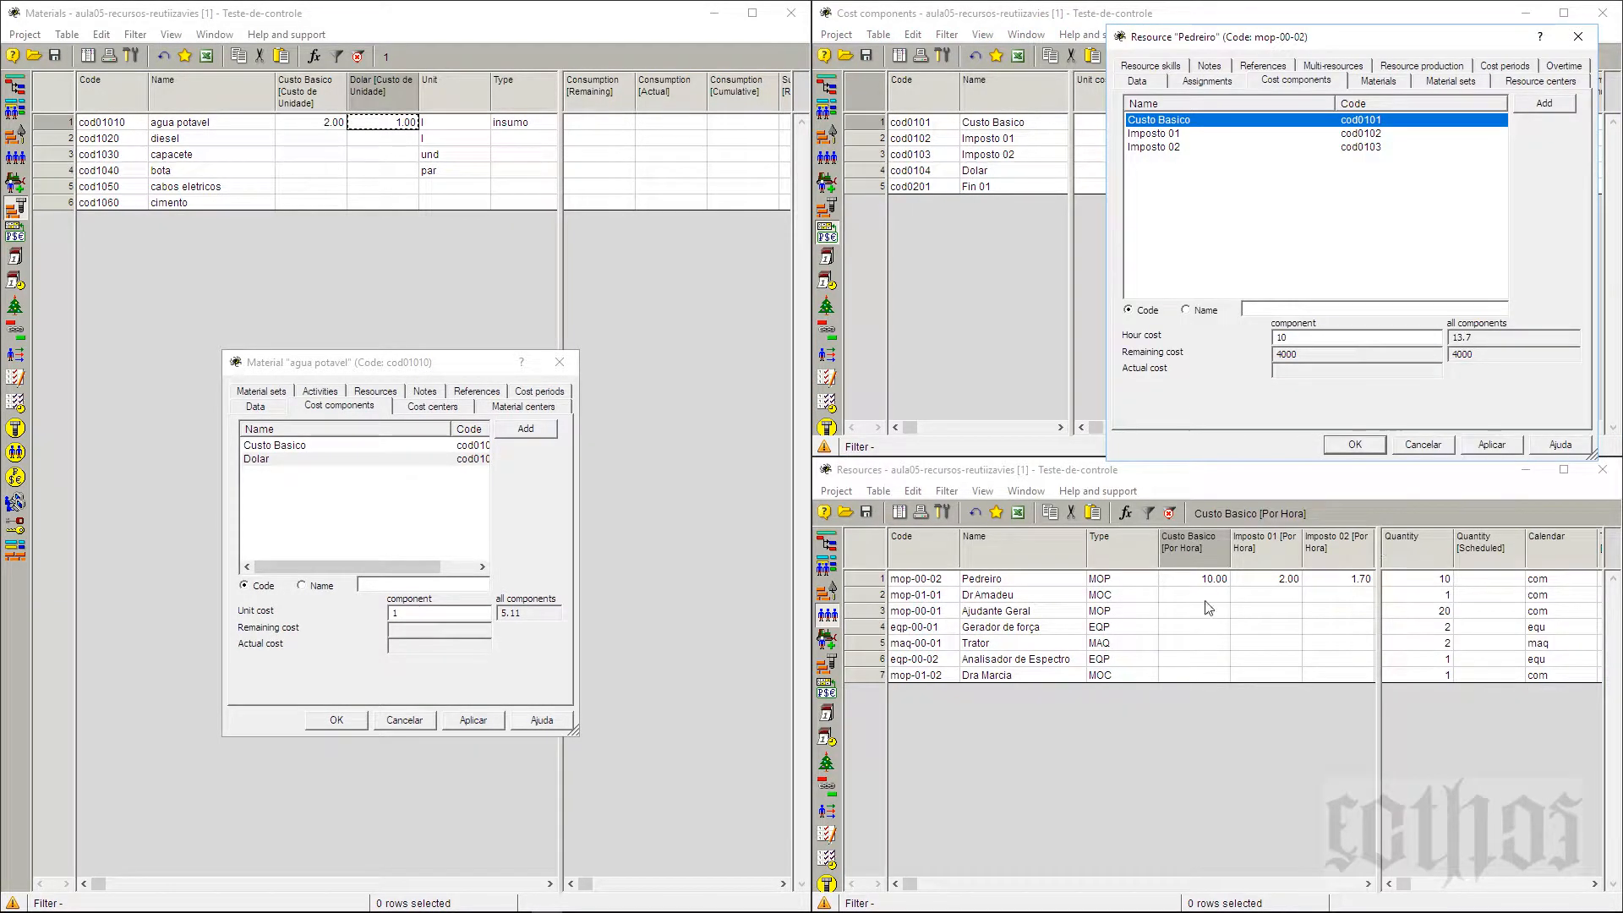
click(1006, 580)
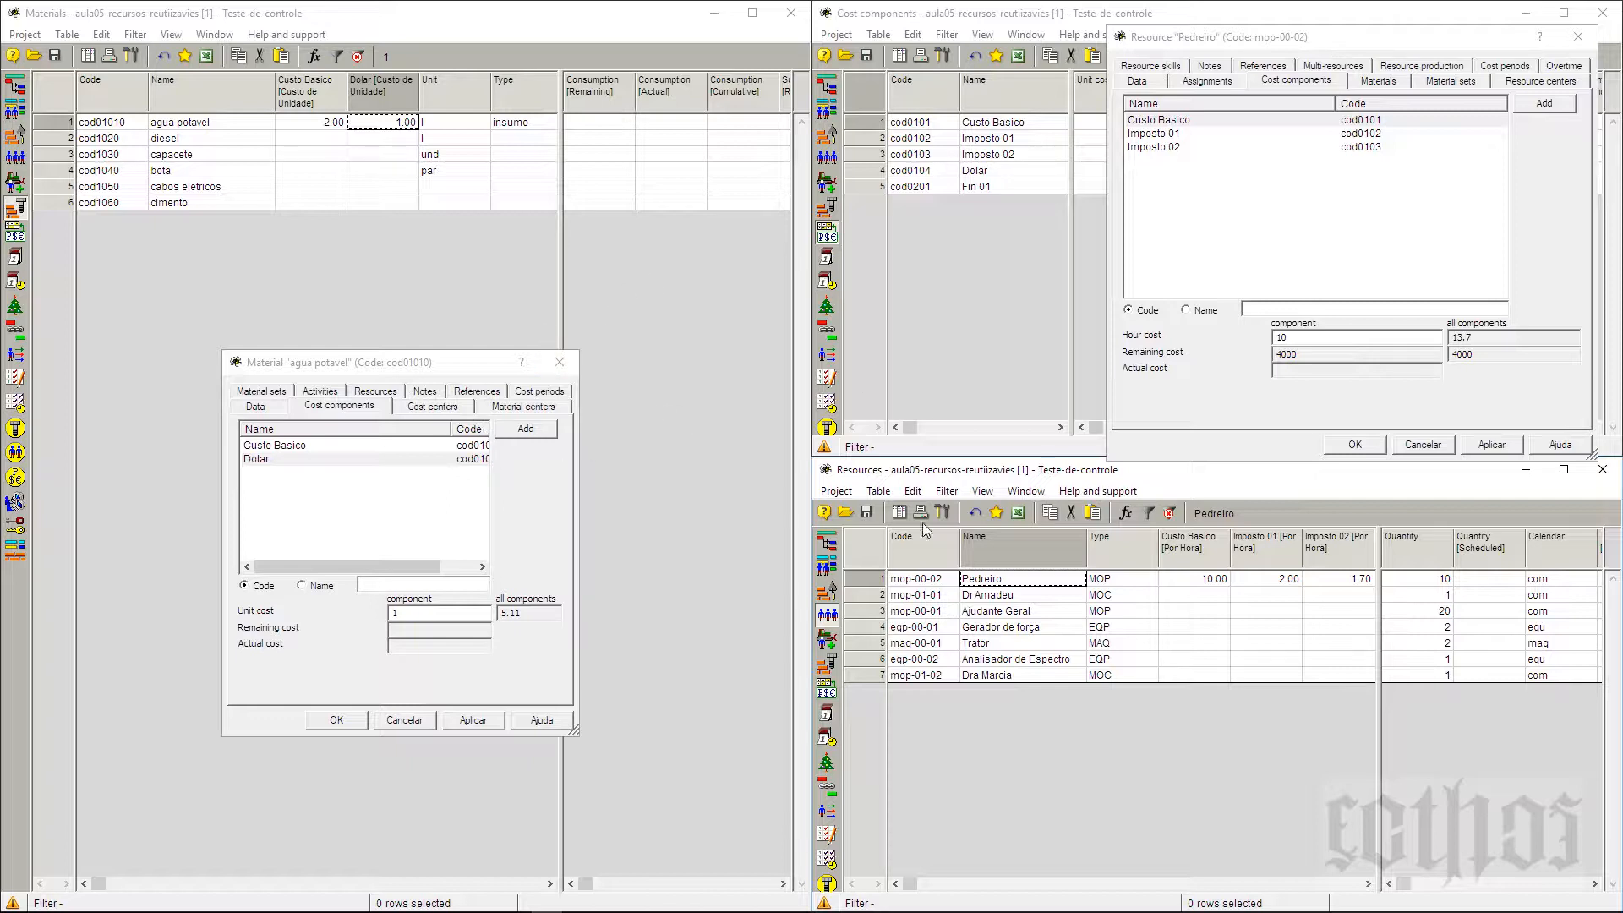
click(870, 583)
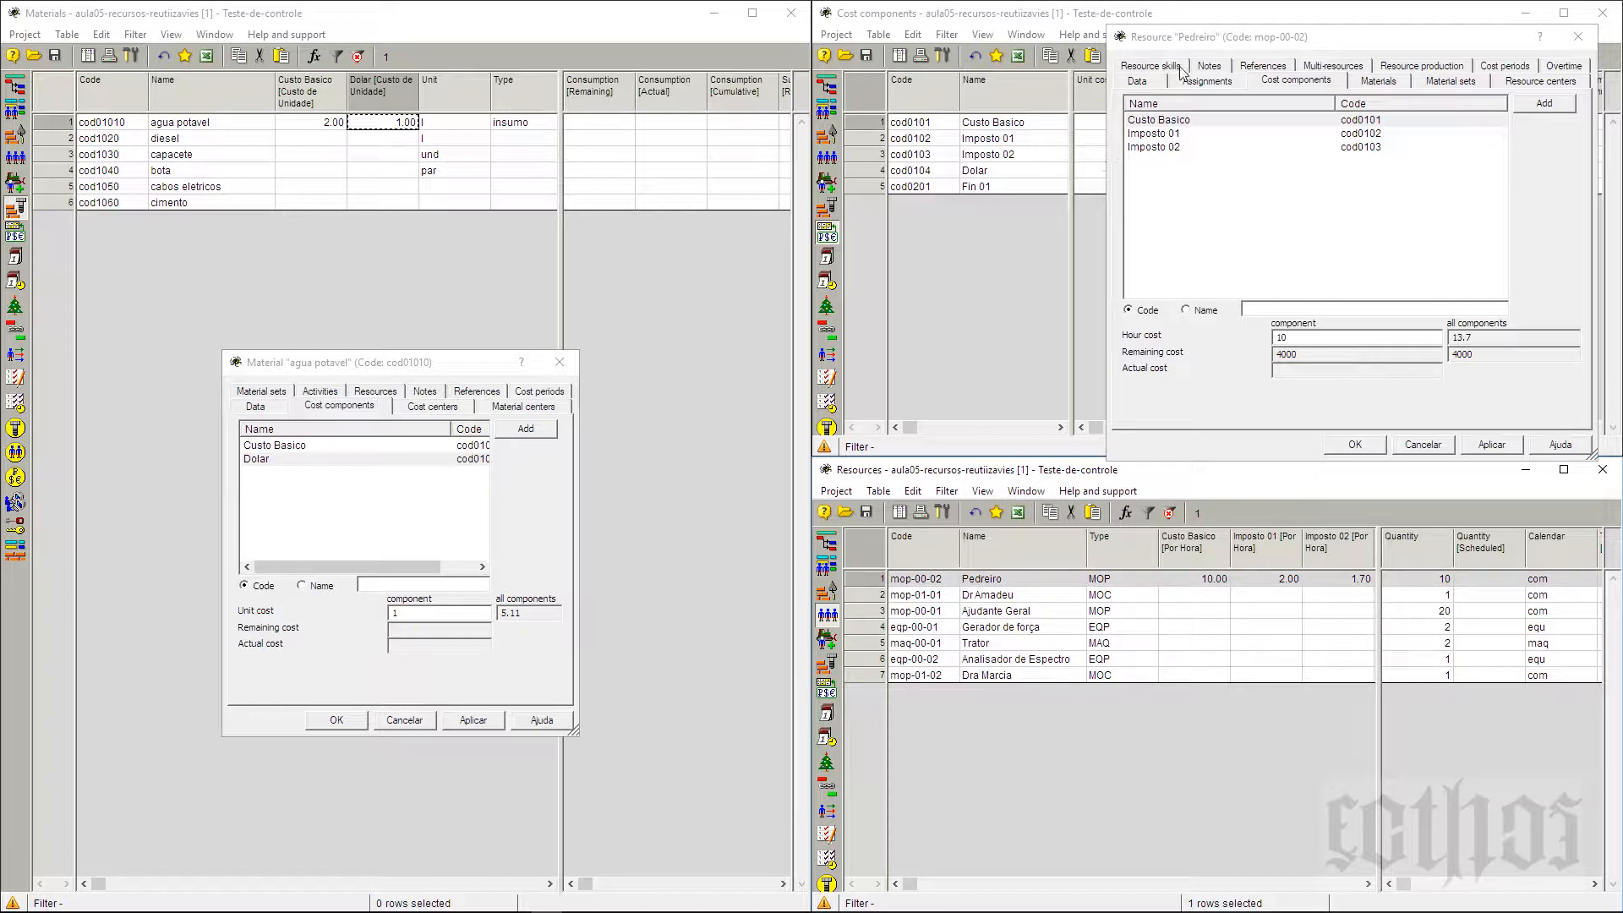
Assign the materials agua potavel, capacete and bota to the resource Pedreiro in its properties
drag(1208, 43, 289, 340)
click(465, 379)
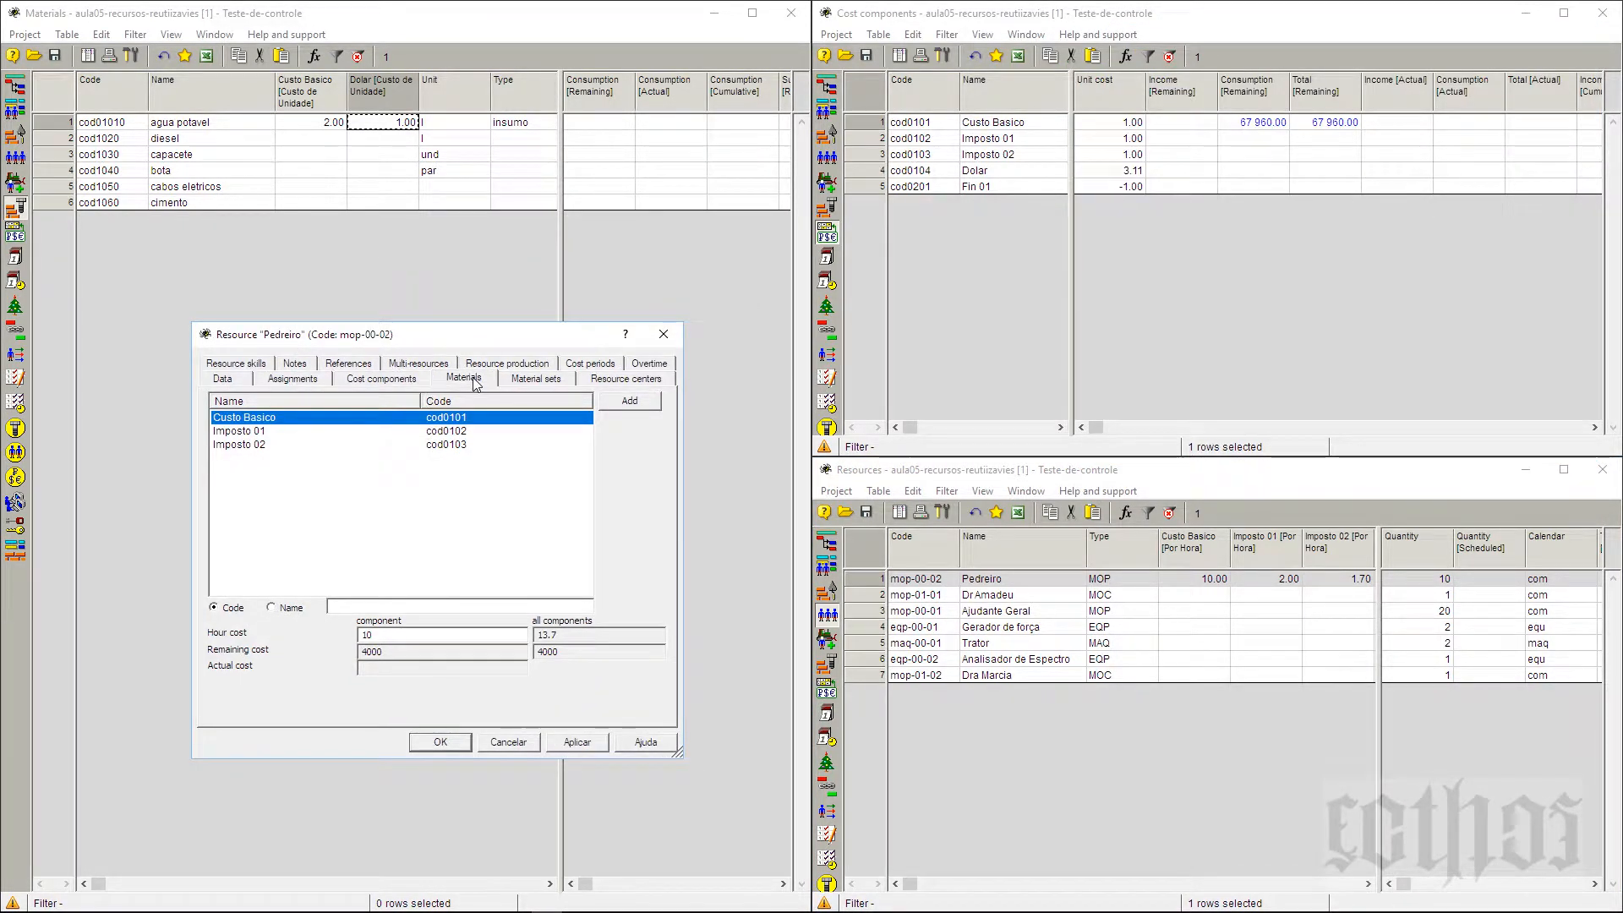
click(1006, 585)
click(1006, 583)
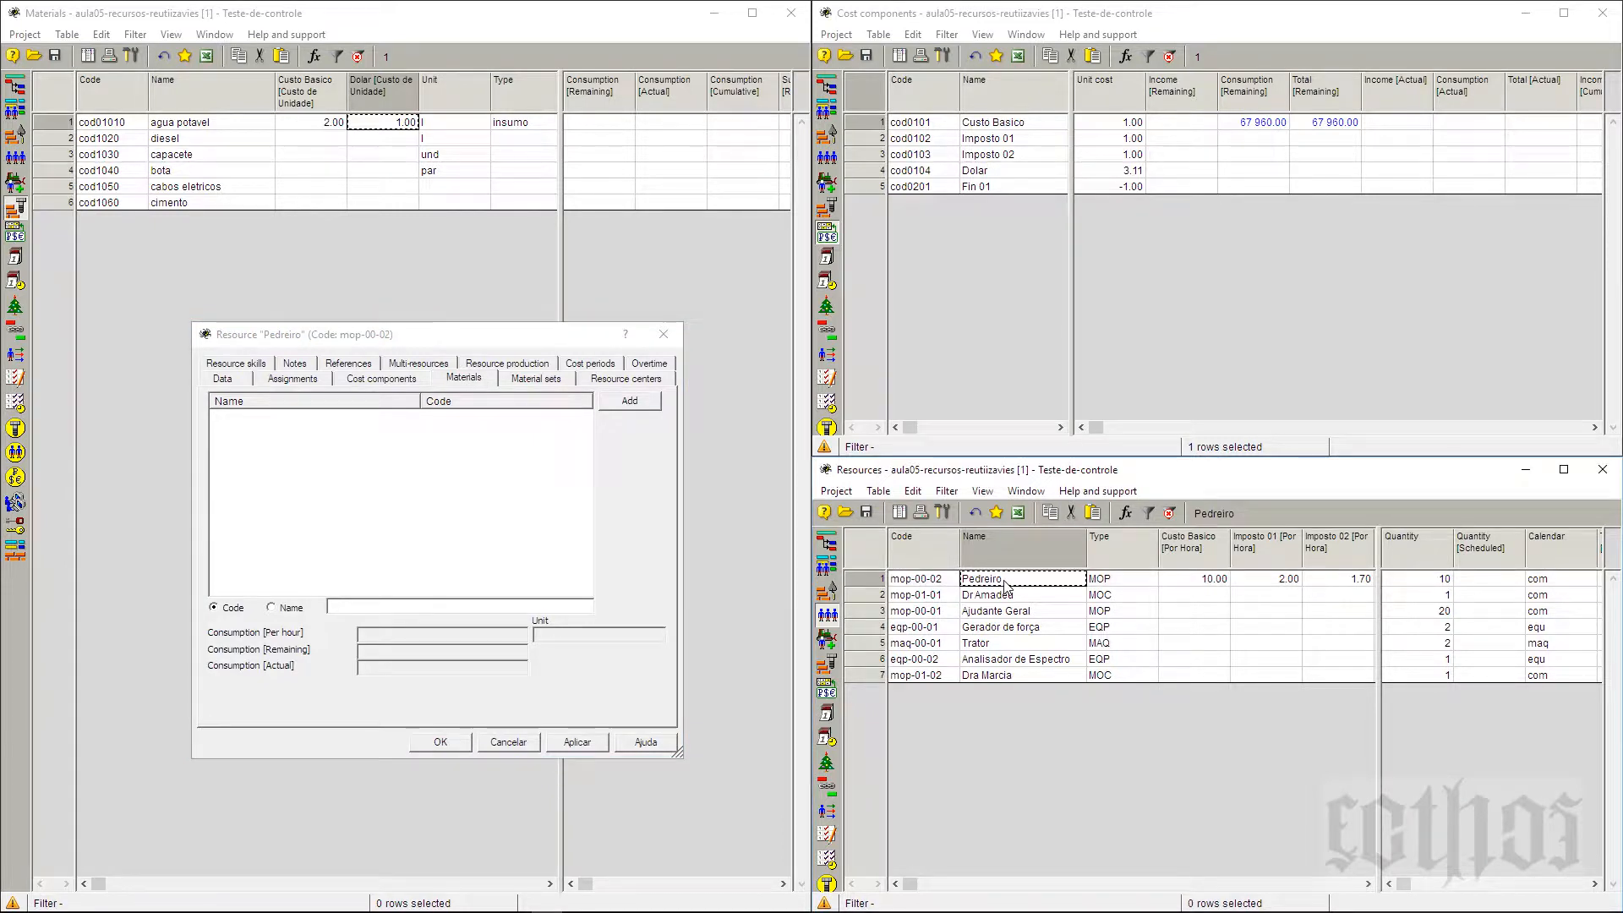
click(635, 404)
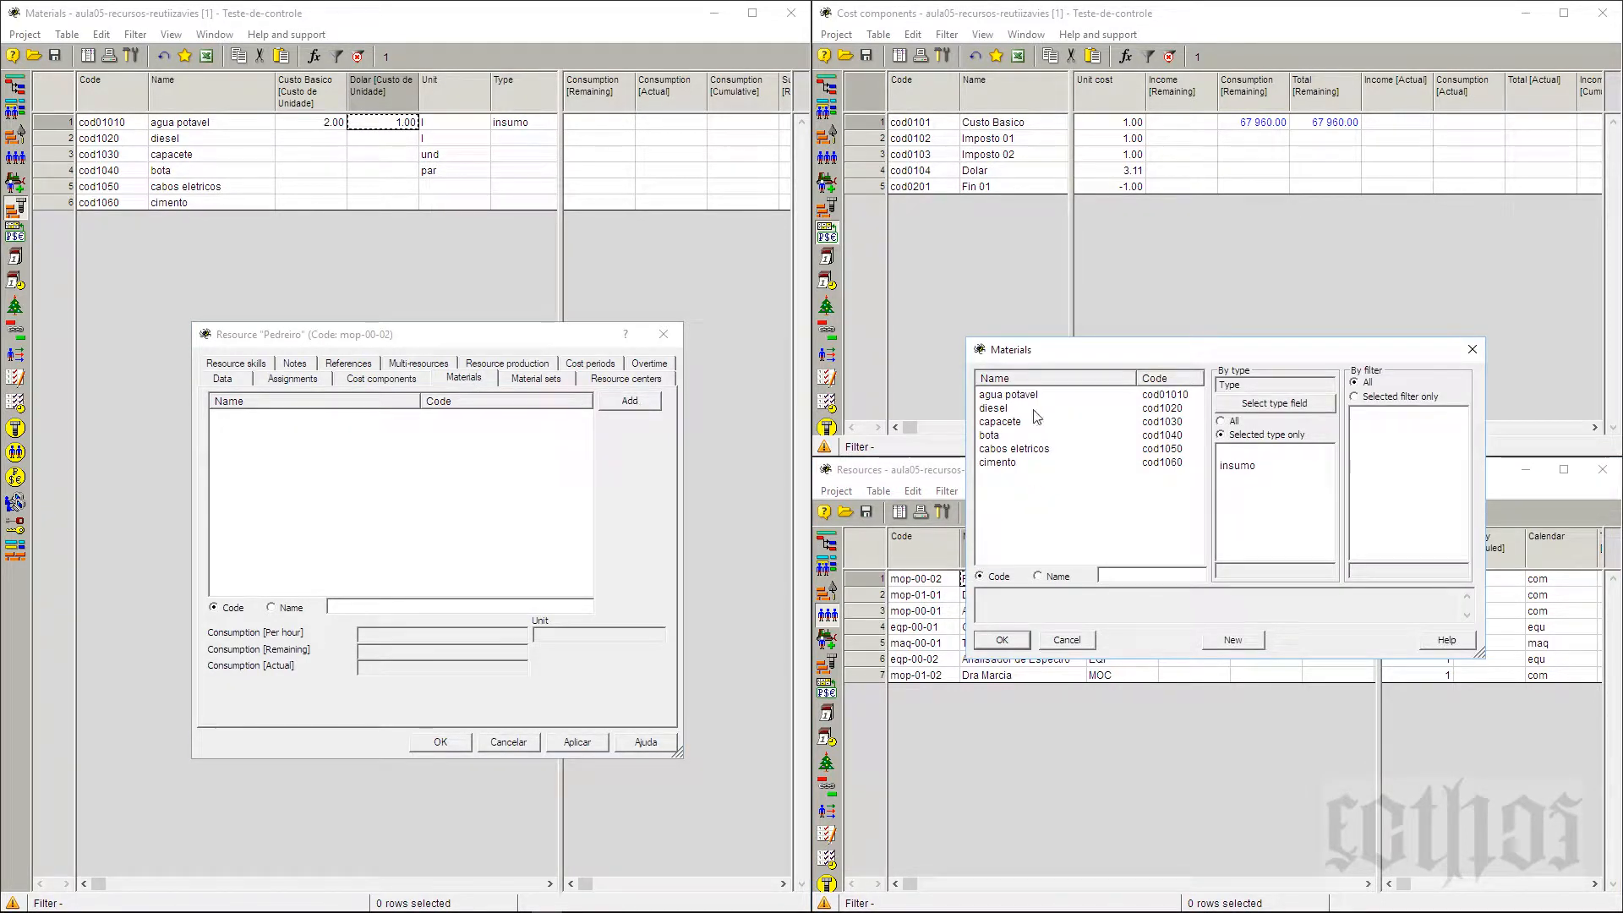
click(1011, 395)
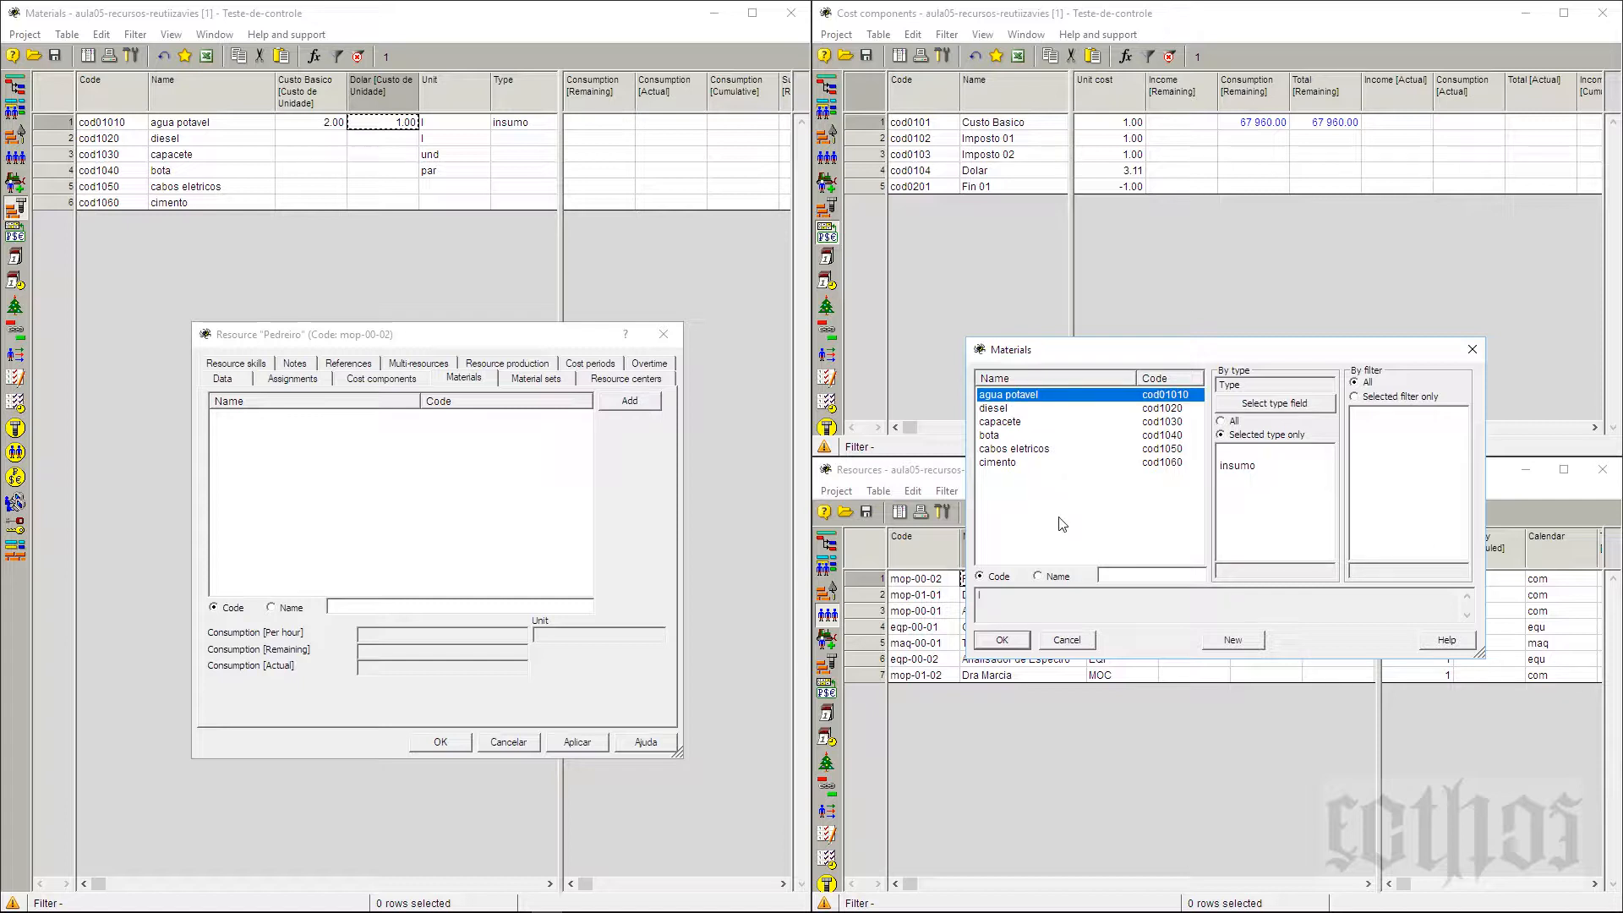
click(1010, 423)
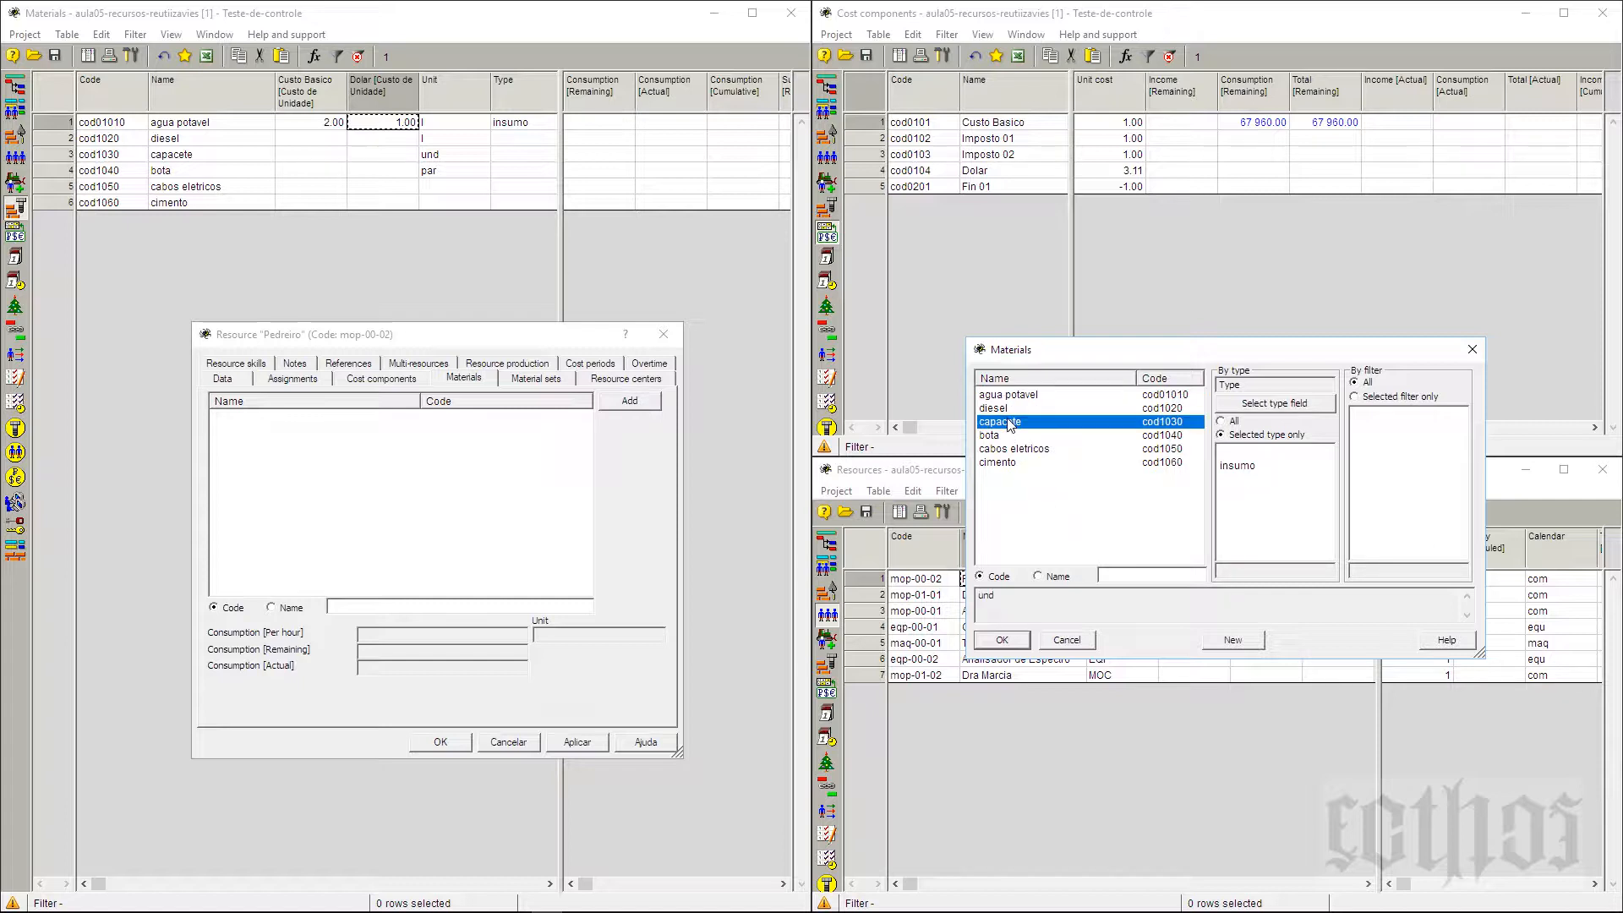
ctrl+click(1010, 395)
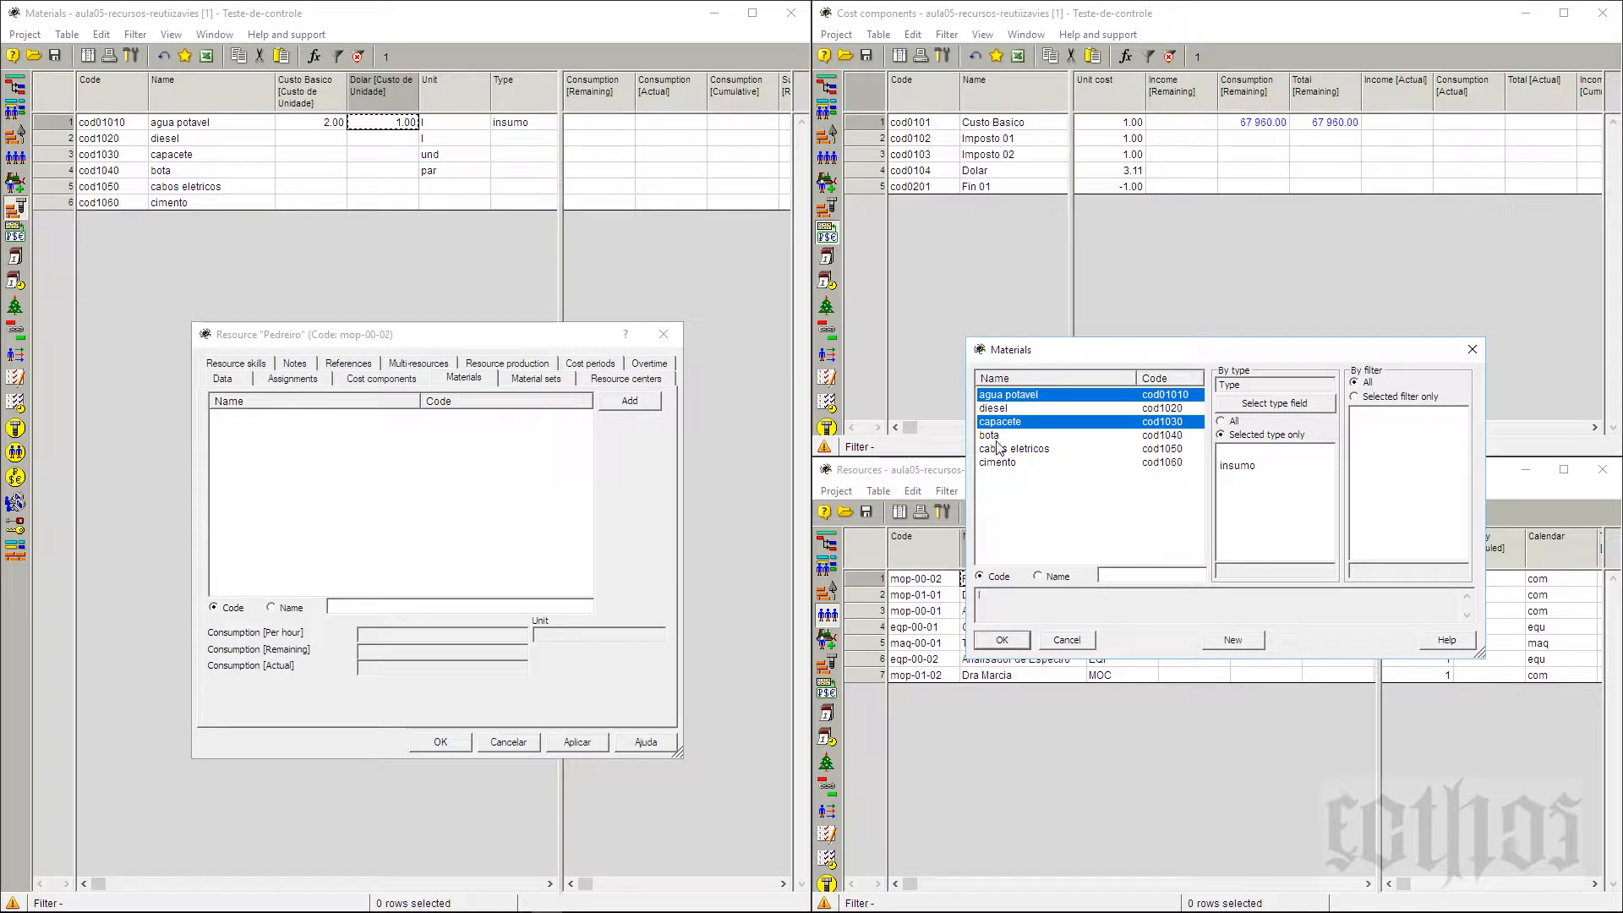
click(1010, 640)
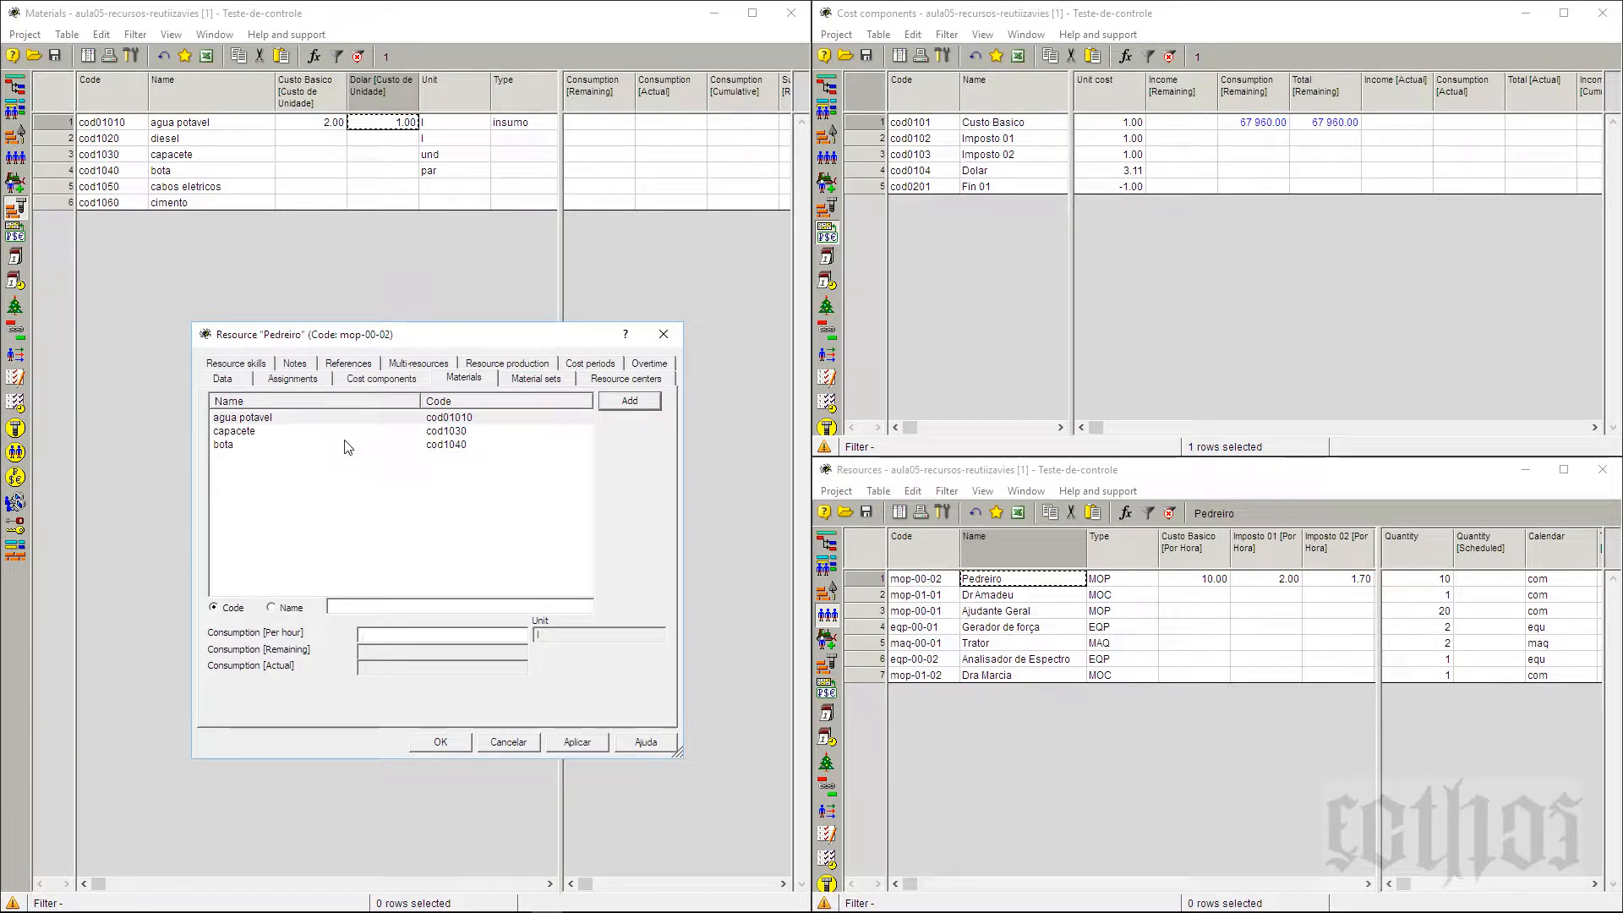
Set Pedreiro's hourly consumption of agua potavel to 1
click(275, 420)
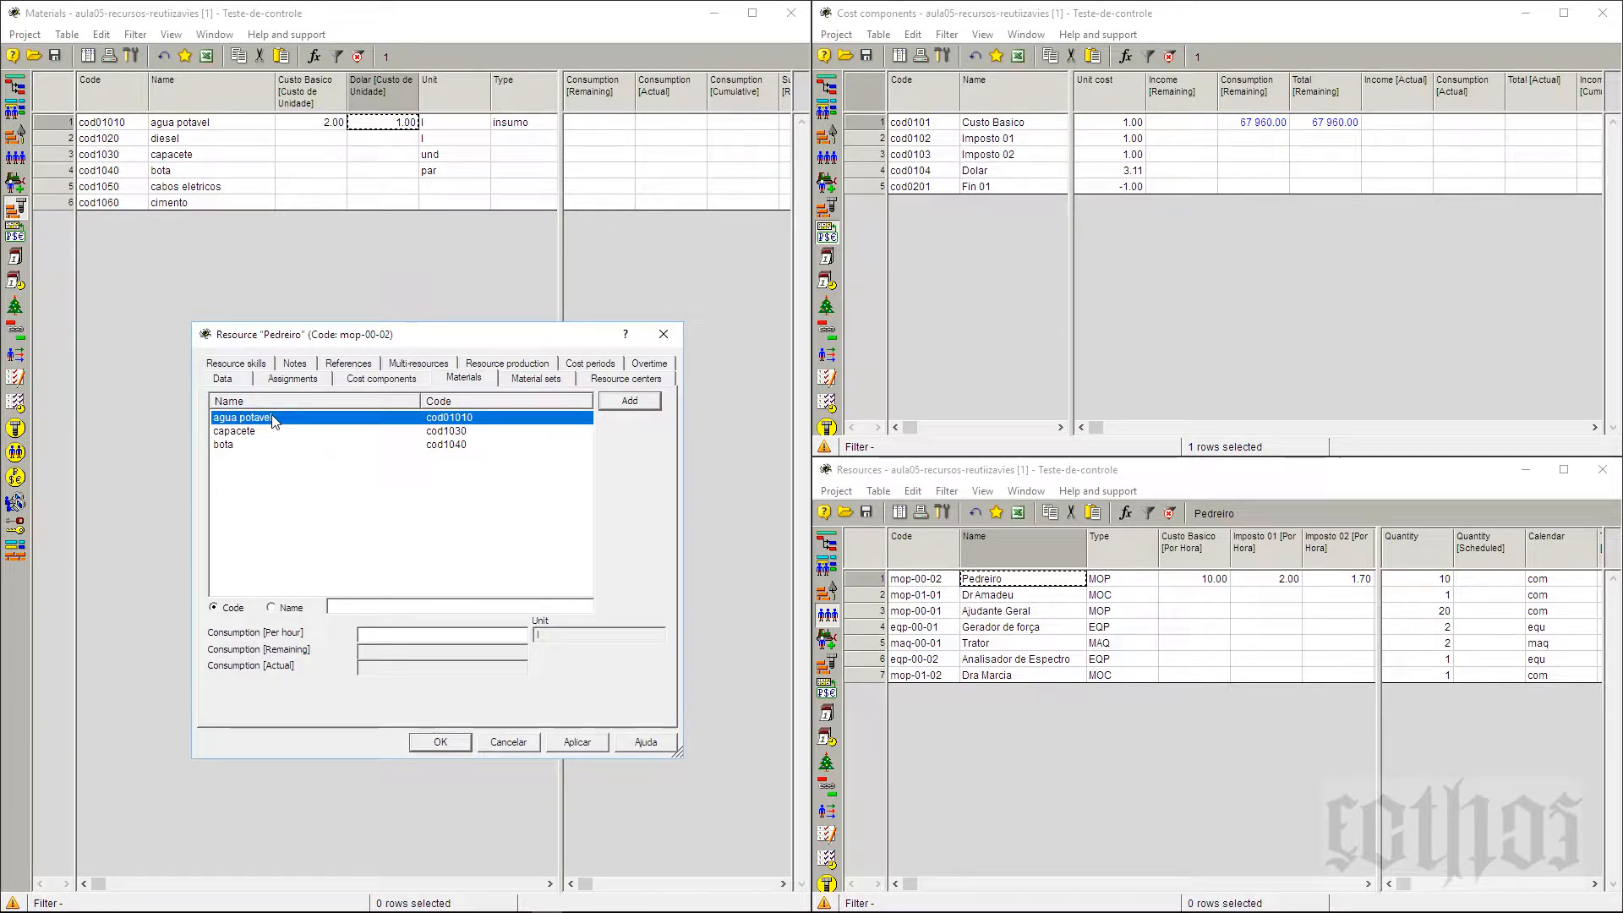
click(399, 635)
text(.)
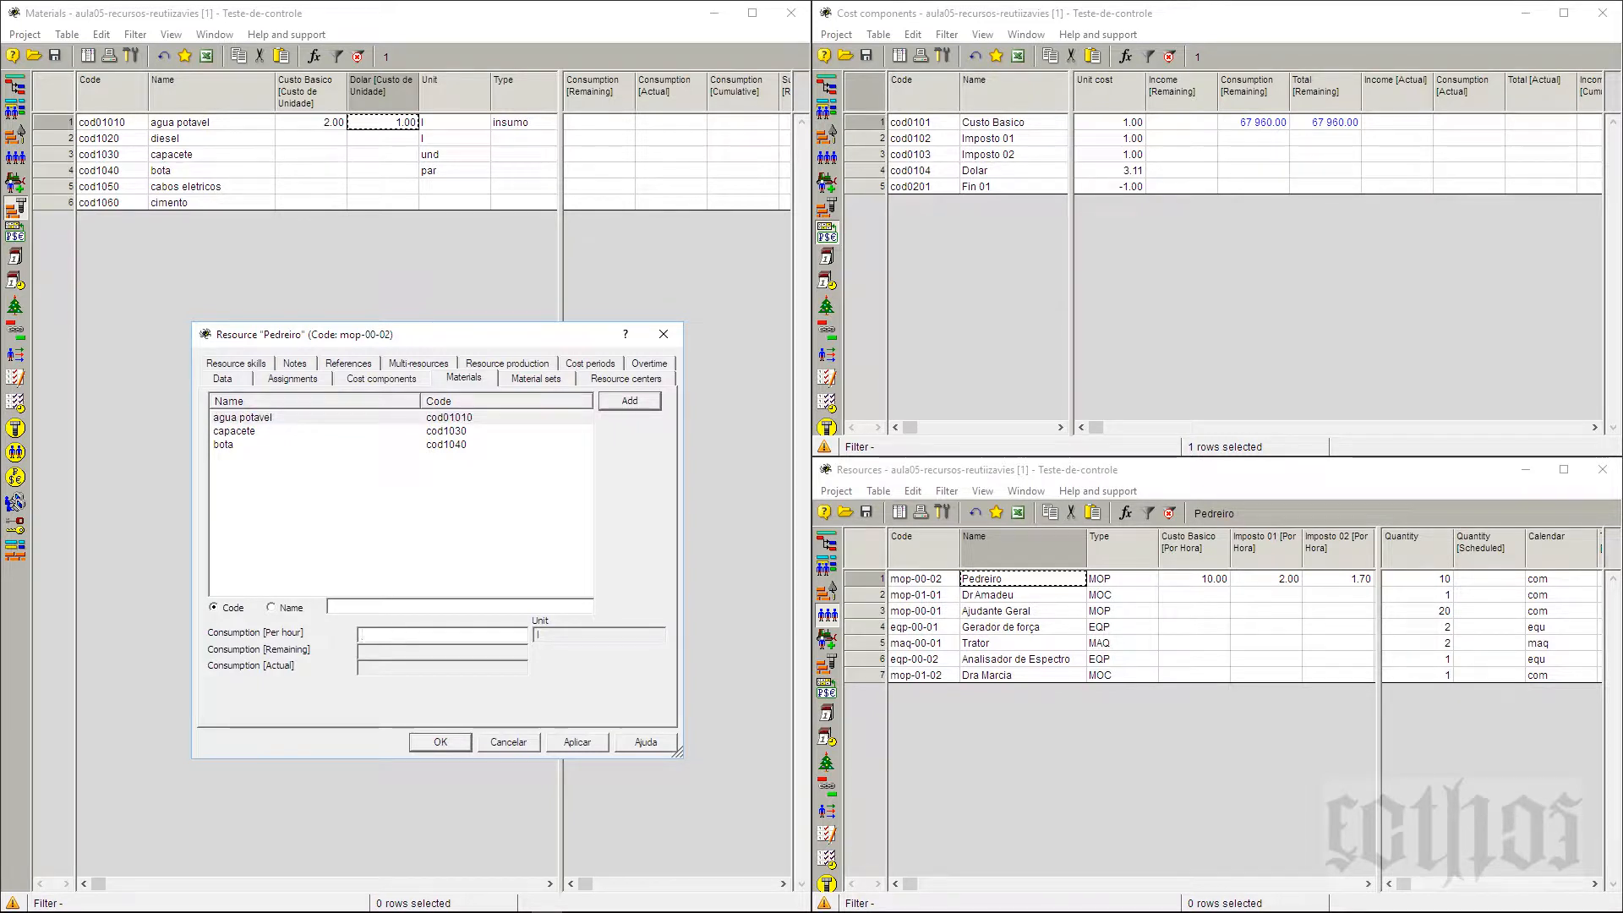
text(1)
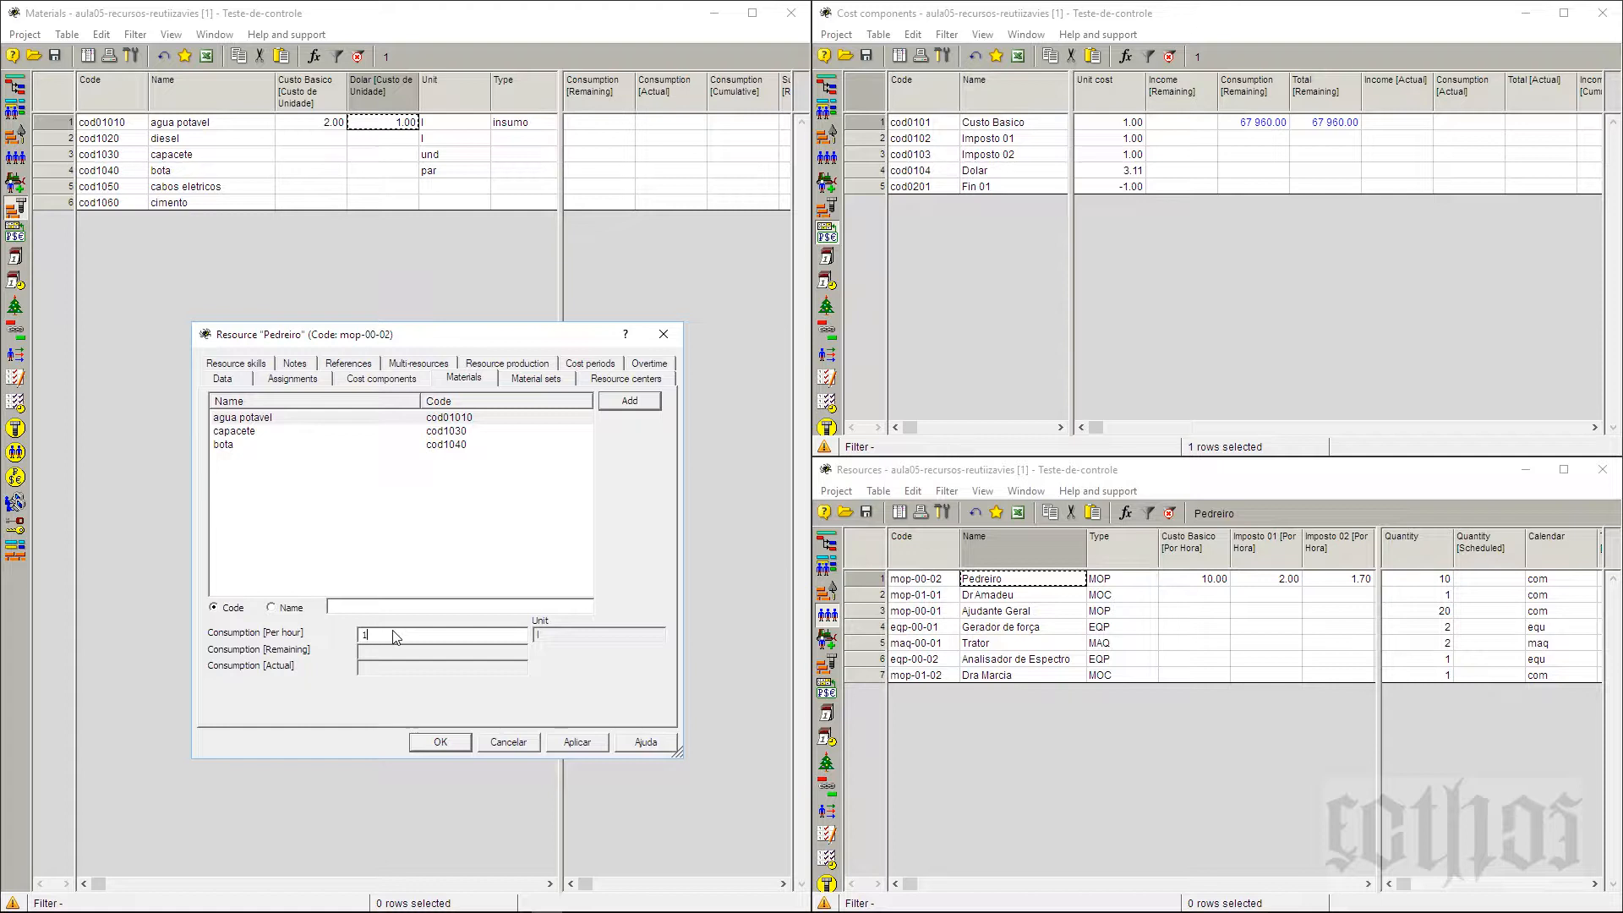
Set Pedreiro's hourly consumption of capacete and bota to 0.004 each, check the materials' values and apply them
click(257, 436)
click(241, 433)
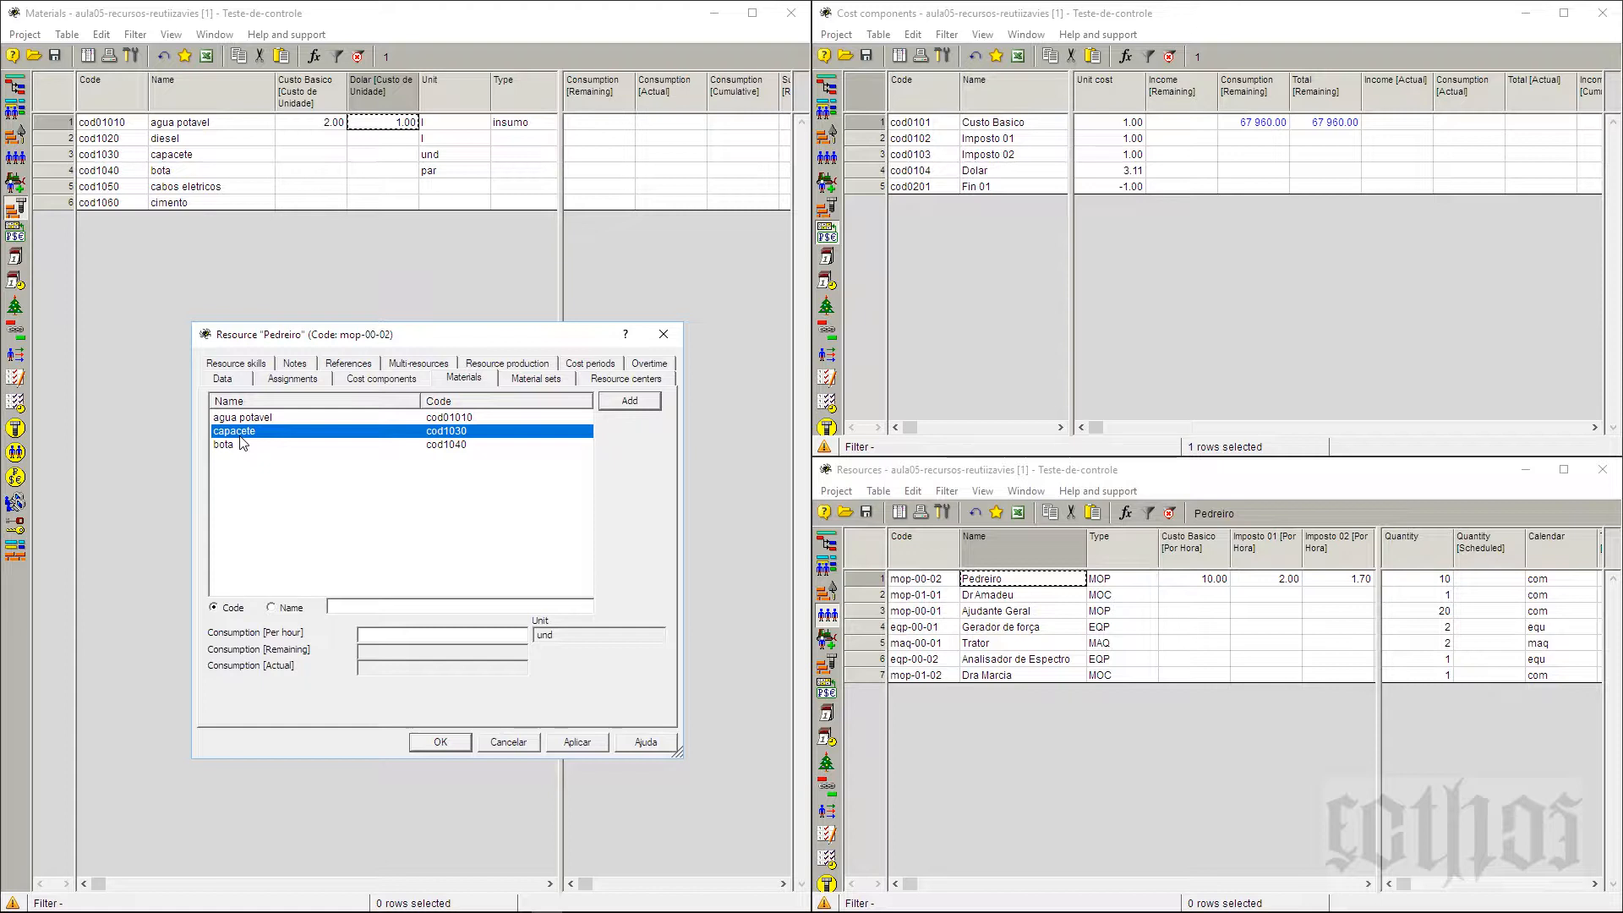
click(399, 640)
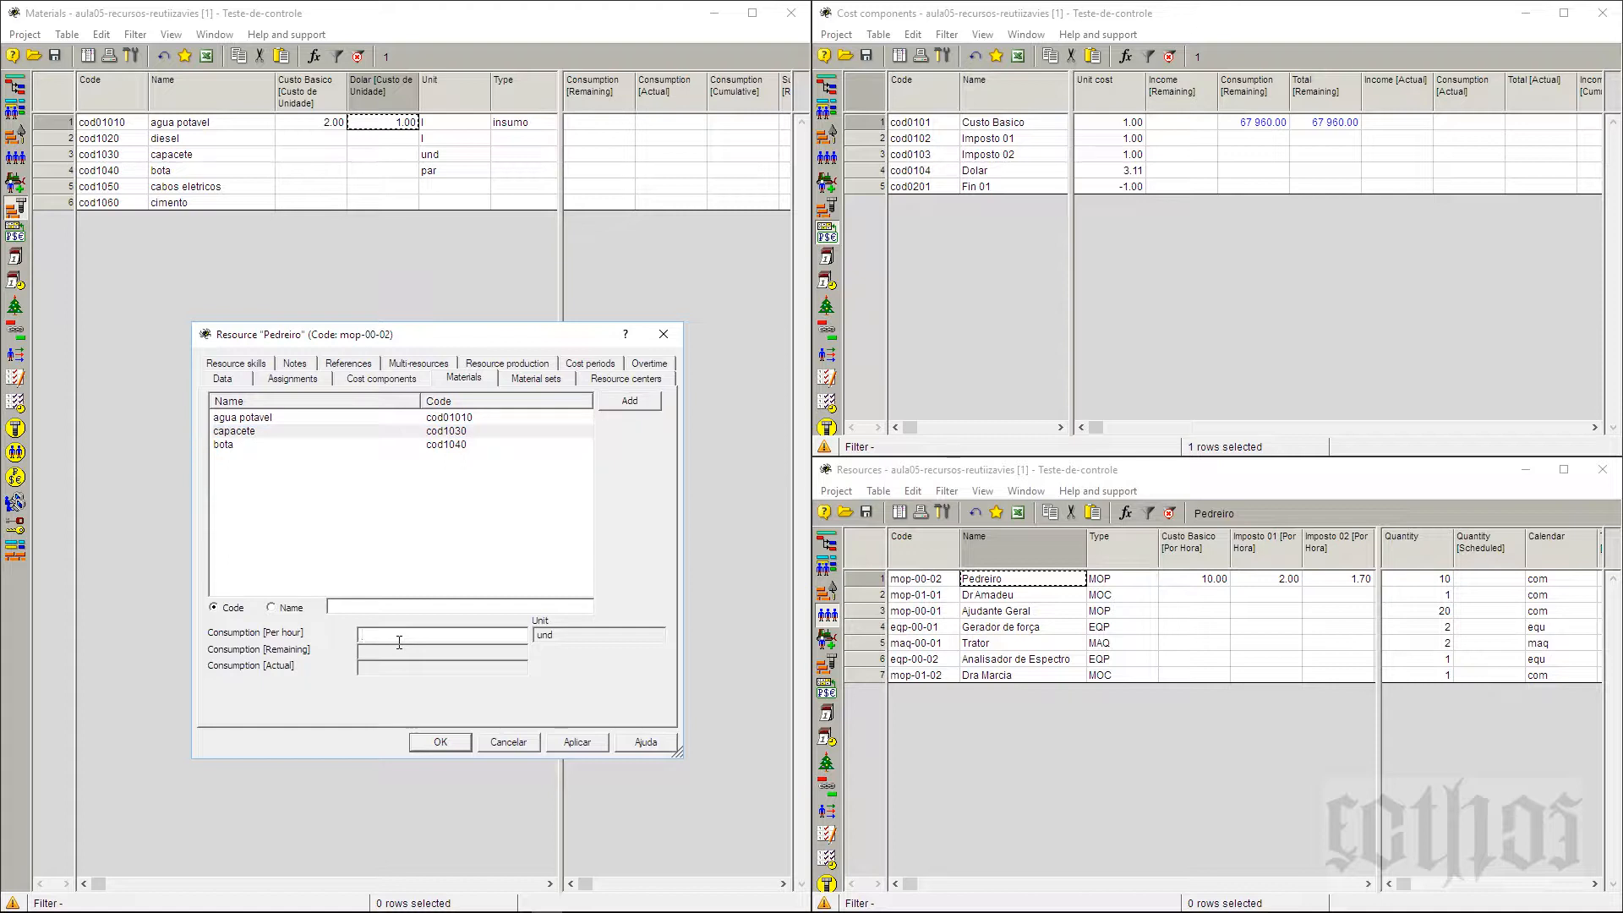
text(0,004)
click(271, 444)
click(389, 636)
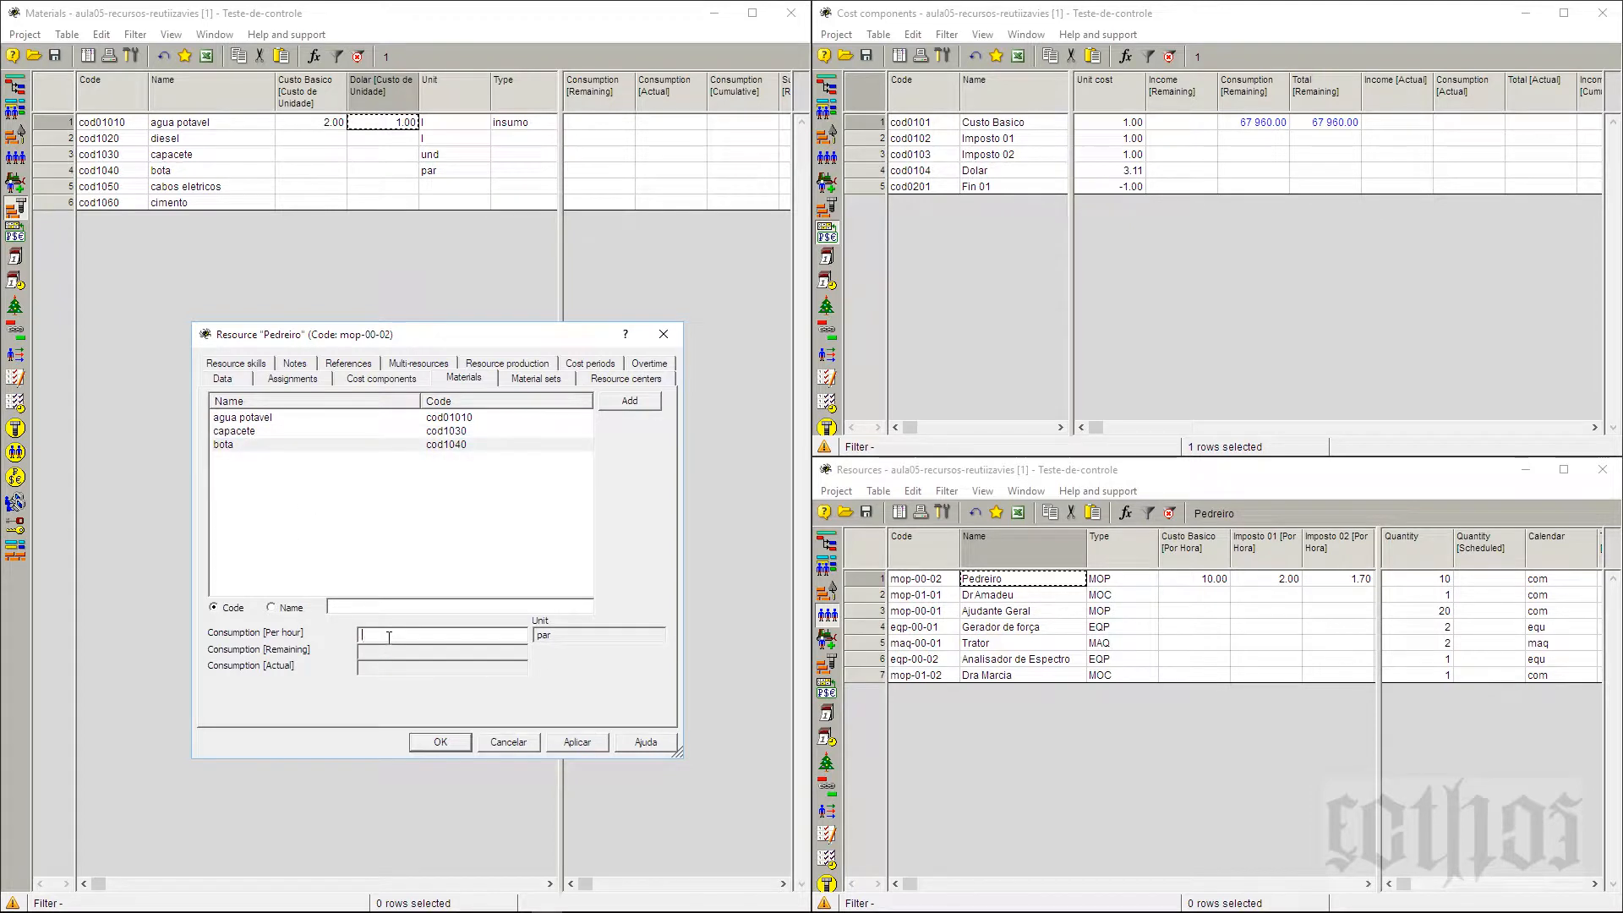
text(0,004)
click(309, 433)
click(311, 445)
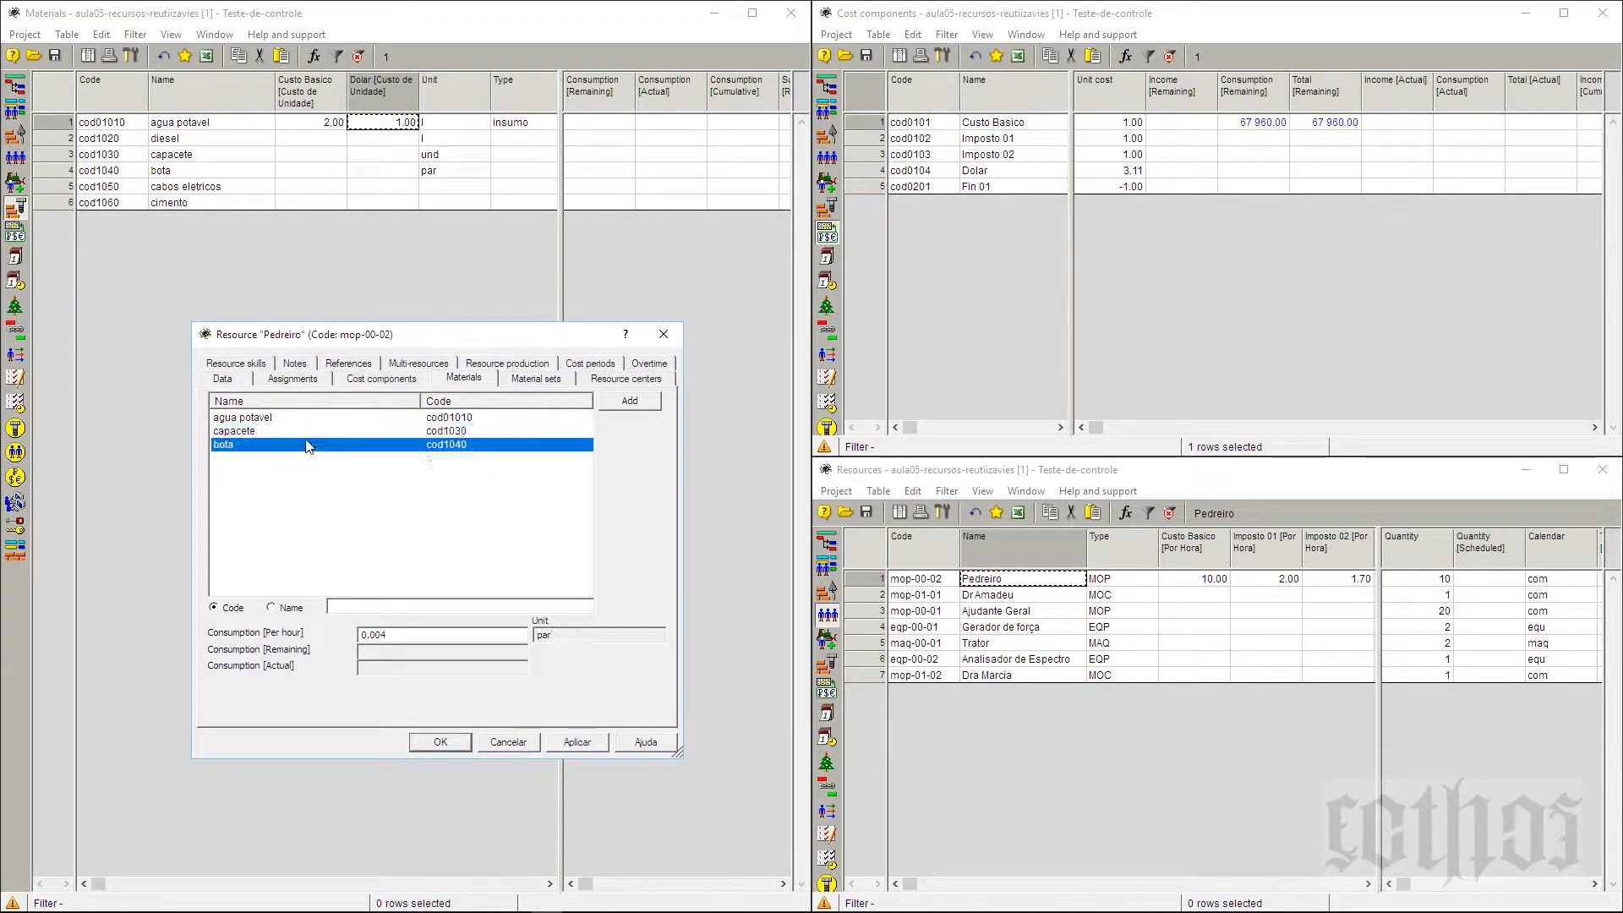
click(284, 421)
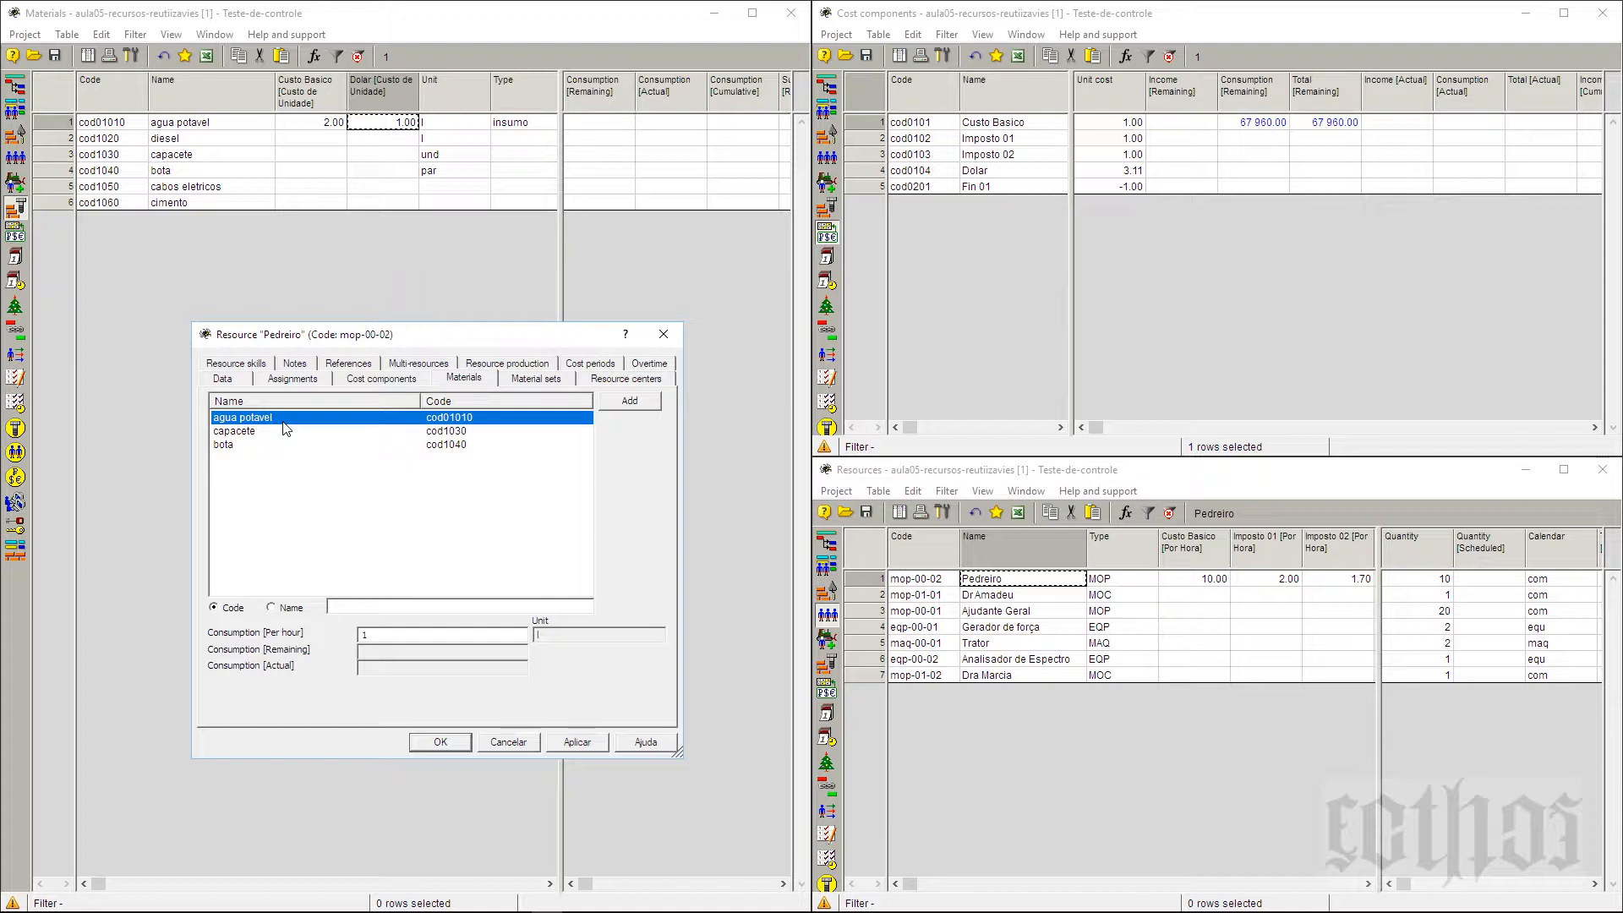
click(573, 746)
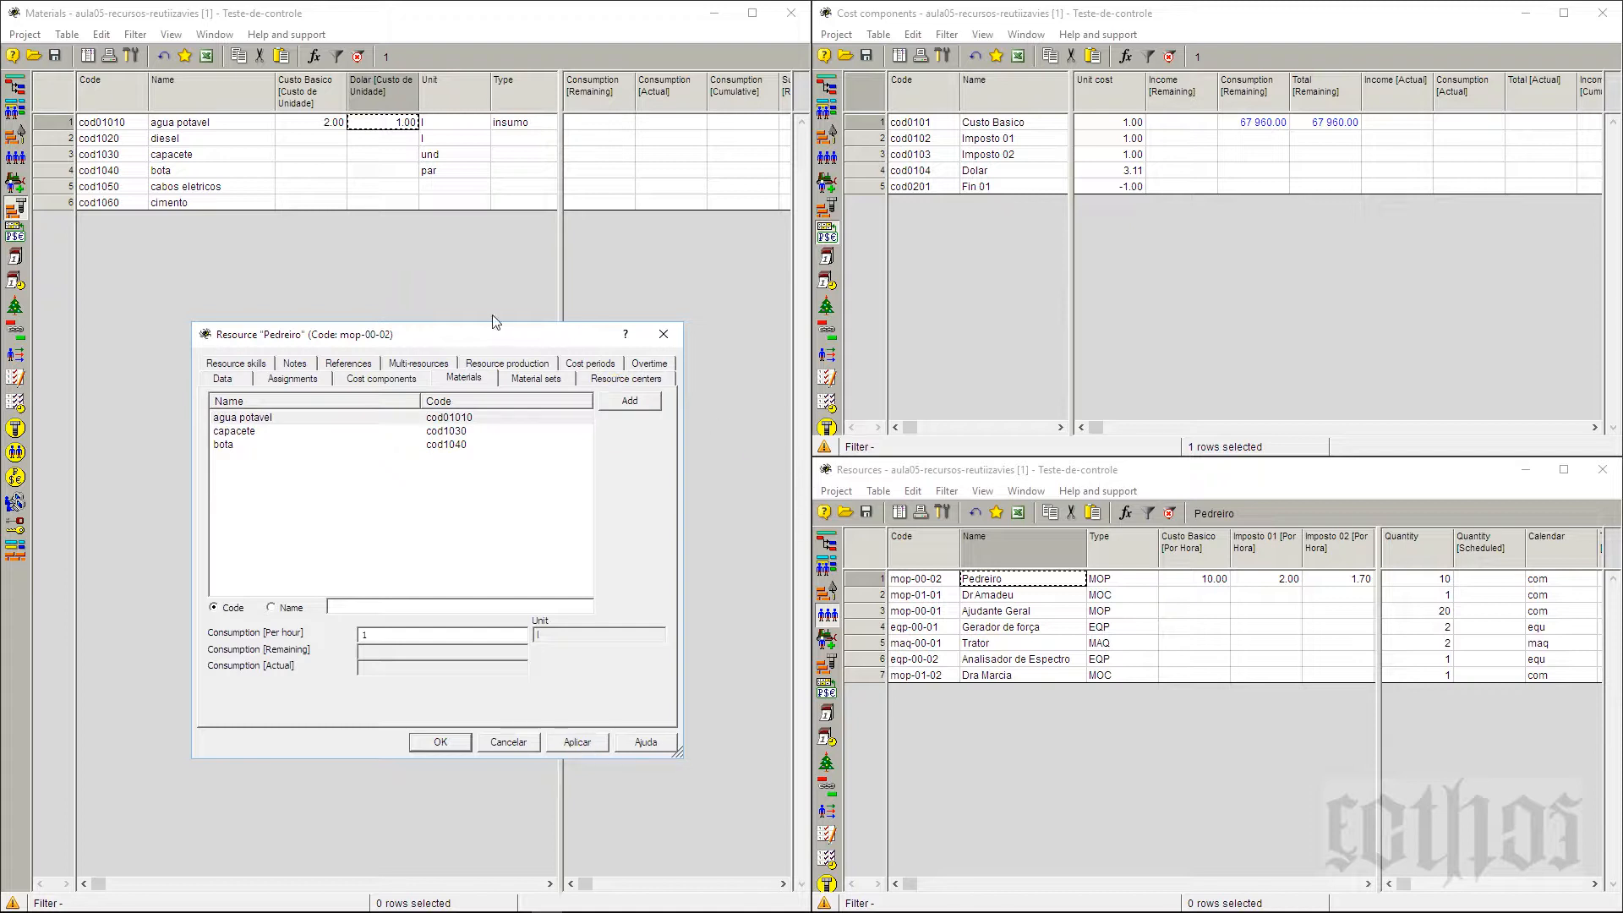
Move Pedreiro's properties above the Resources table, then widen the table's window and its left part
drag(502, 332, 501, 48)
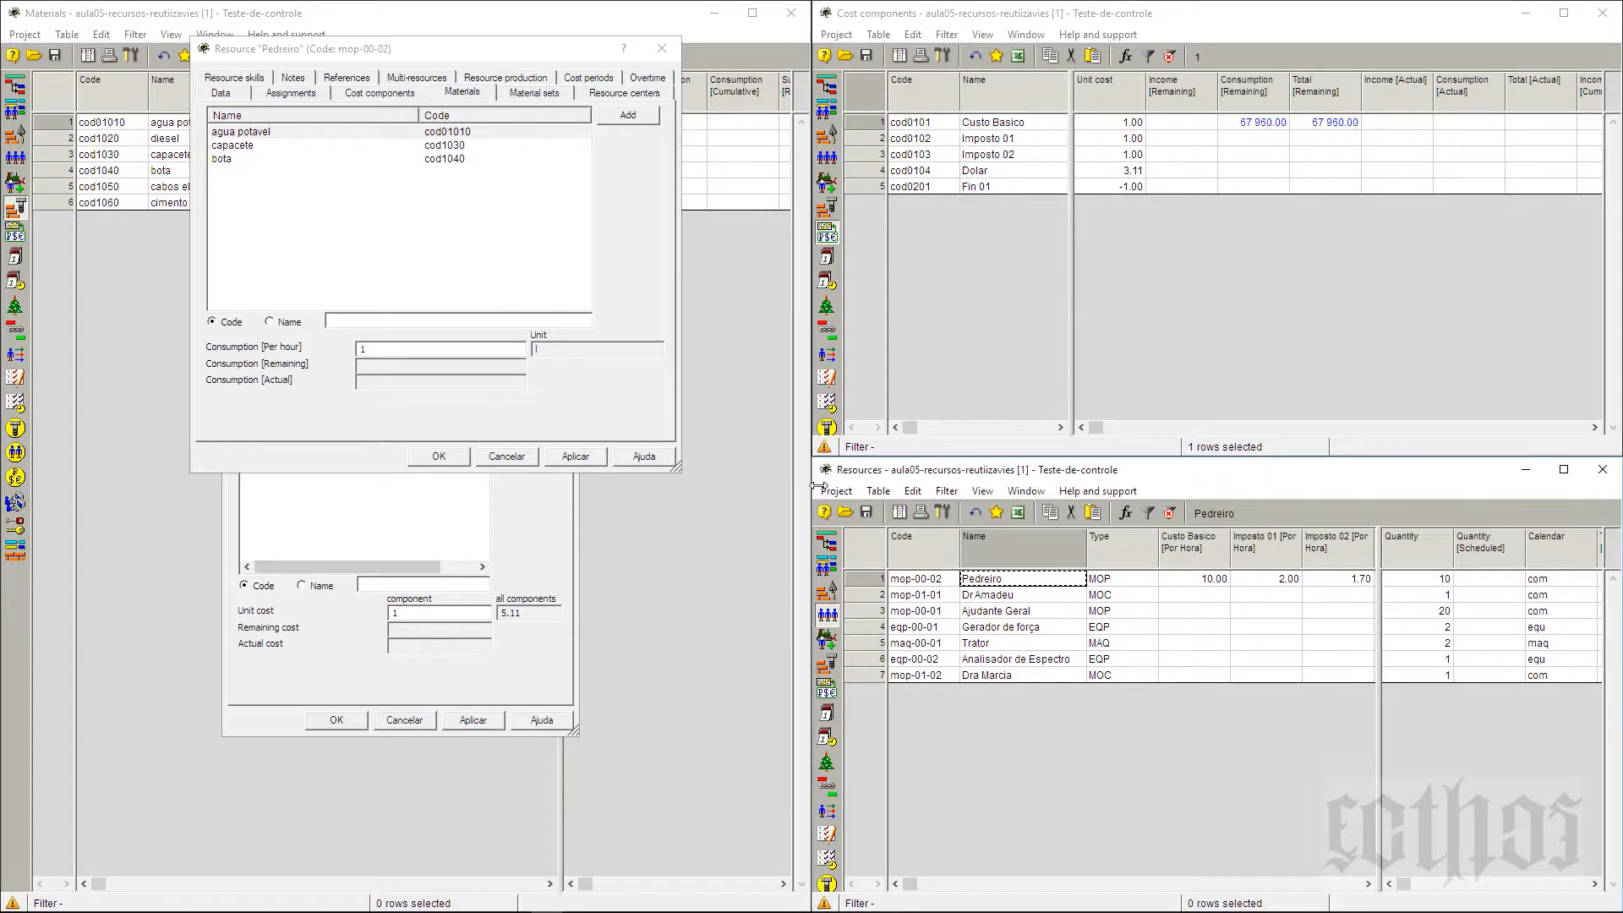
drag(814, 487, 17, 562)
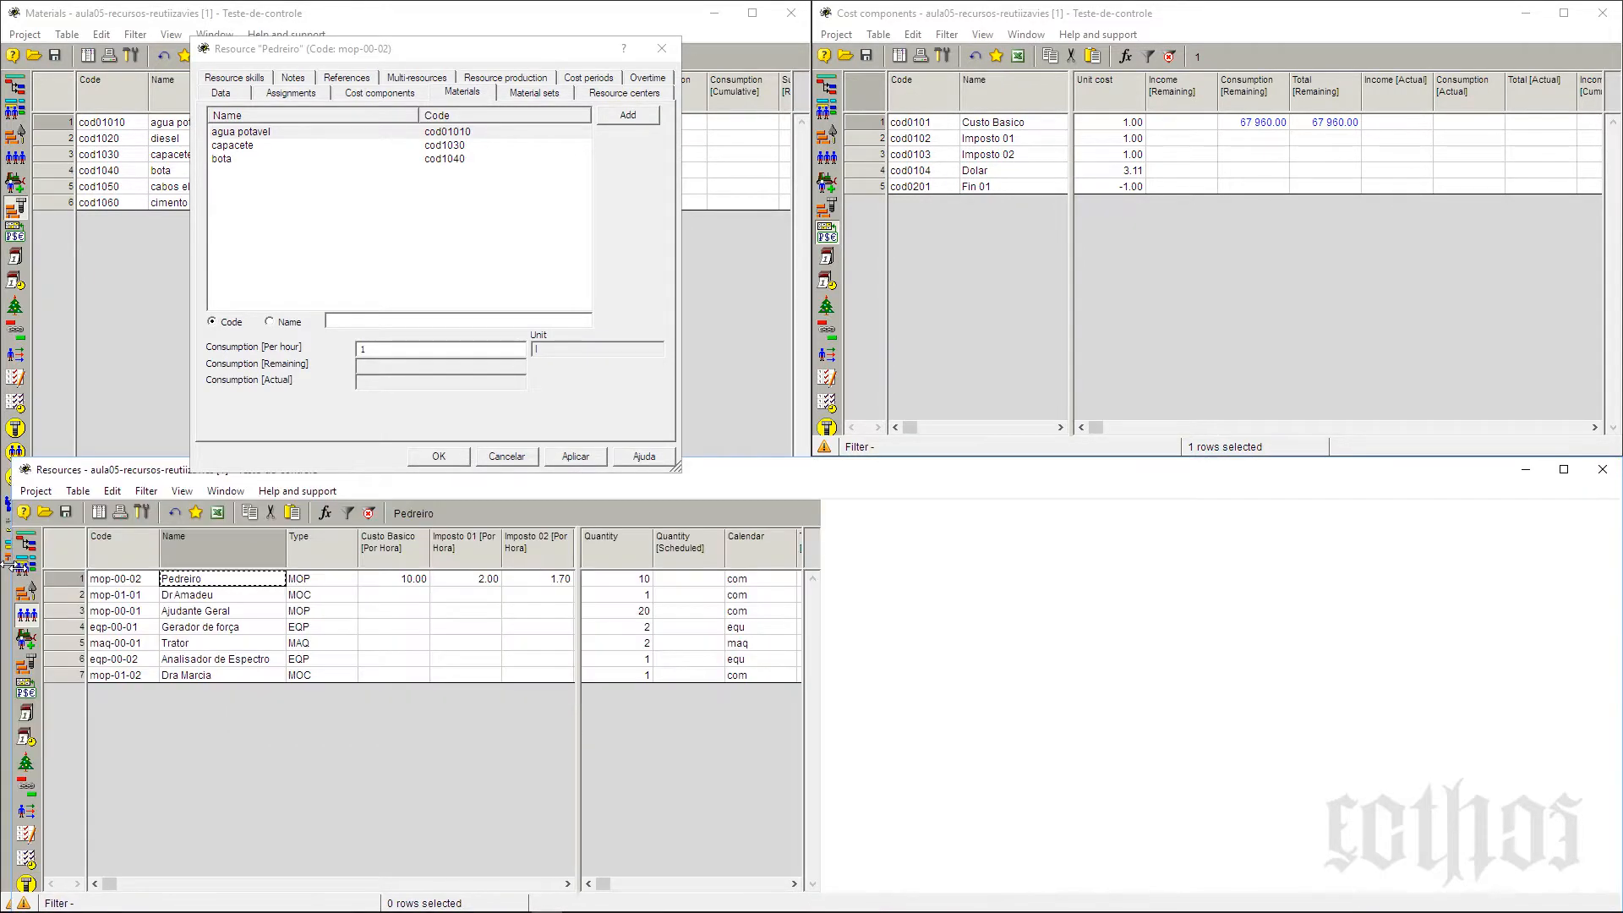
drag(588, 549, 1179, 574)
Show the per-hour consumption fields of materials agua potavel, bota and capacete before the Notes column in the Resources table
click(610, 550)
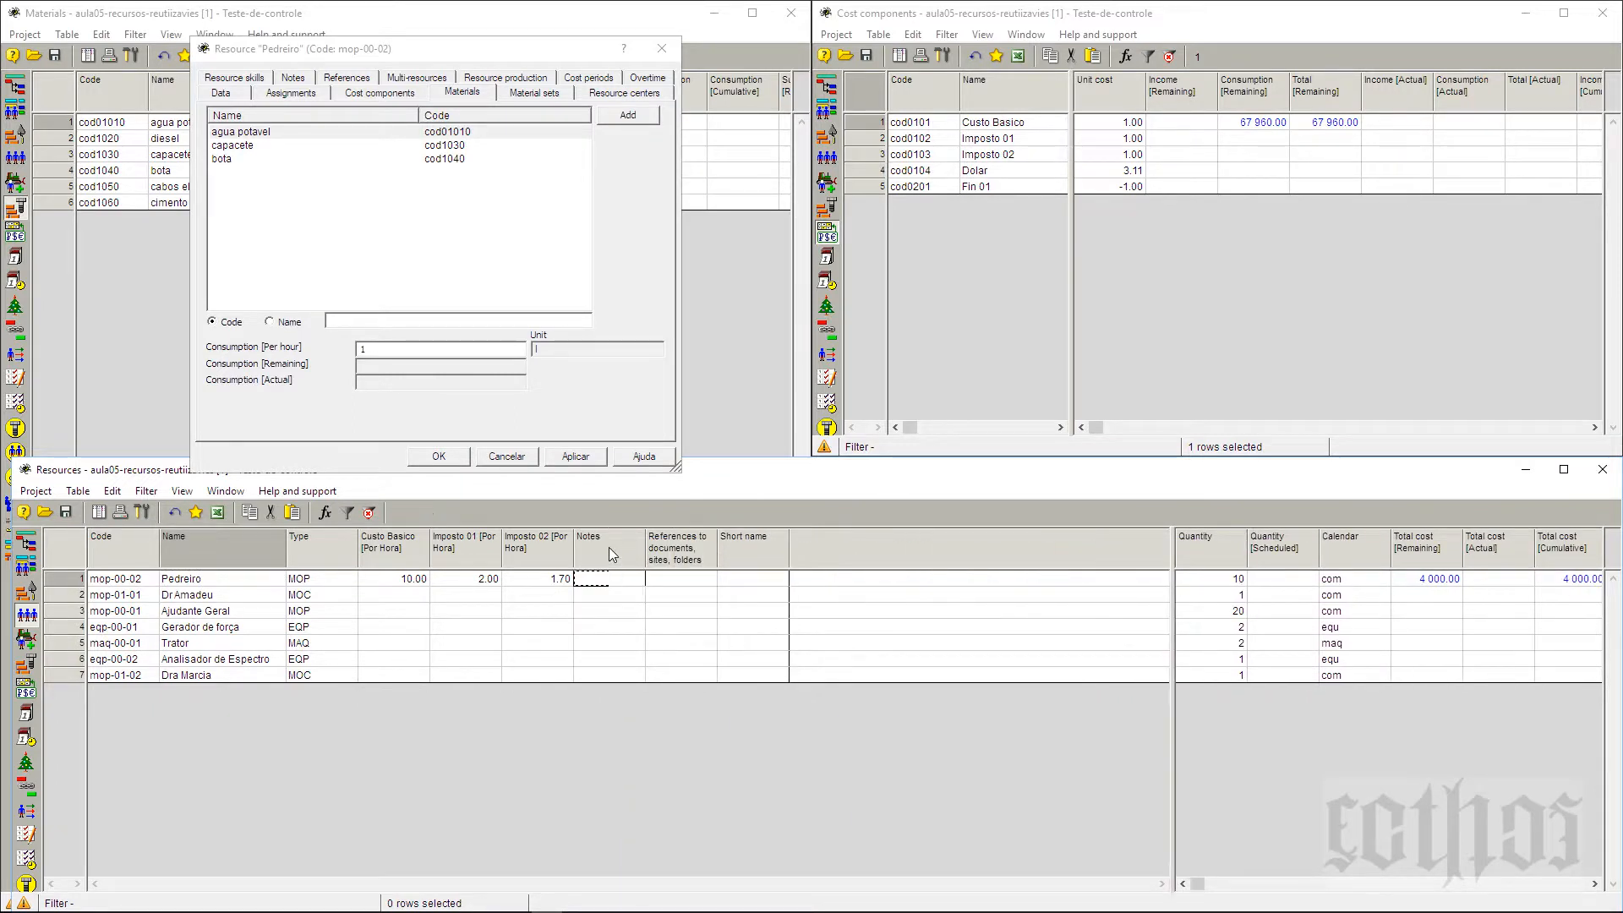
double_click(621, 552)
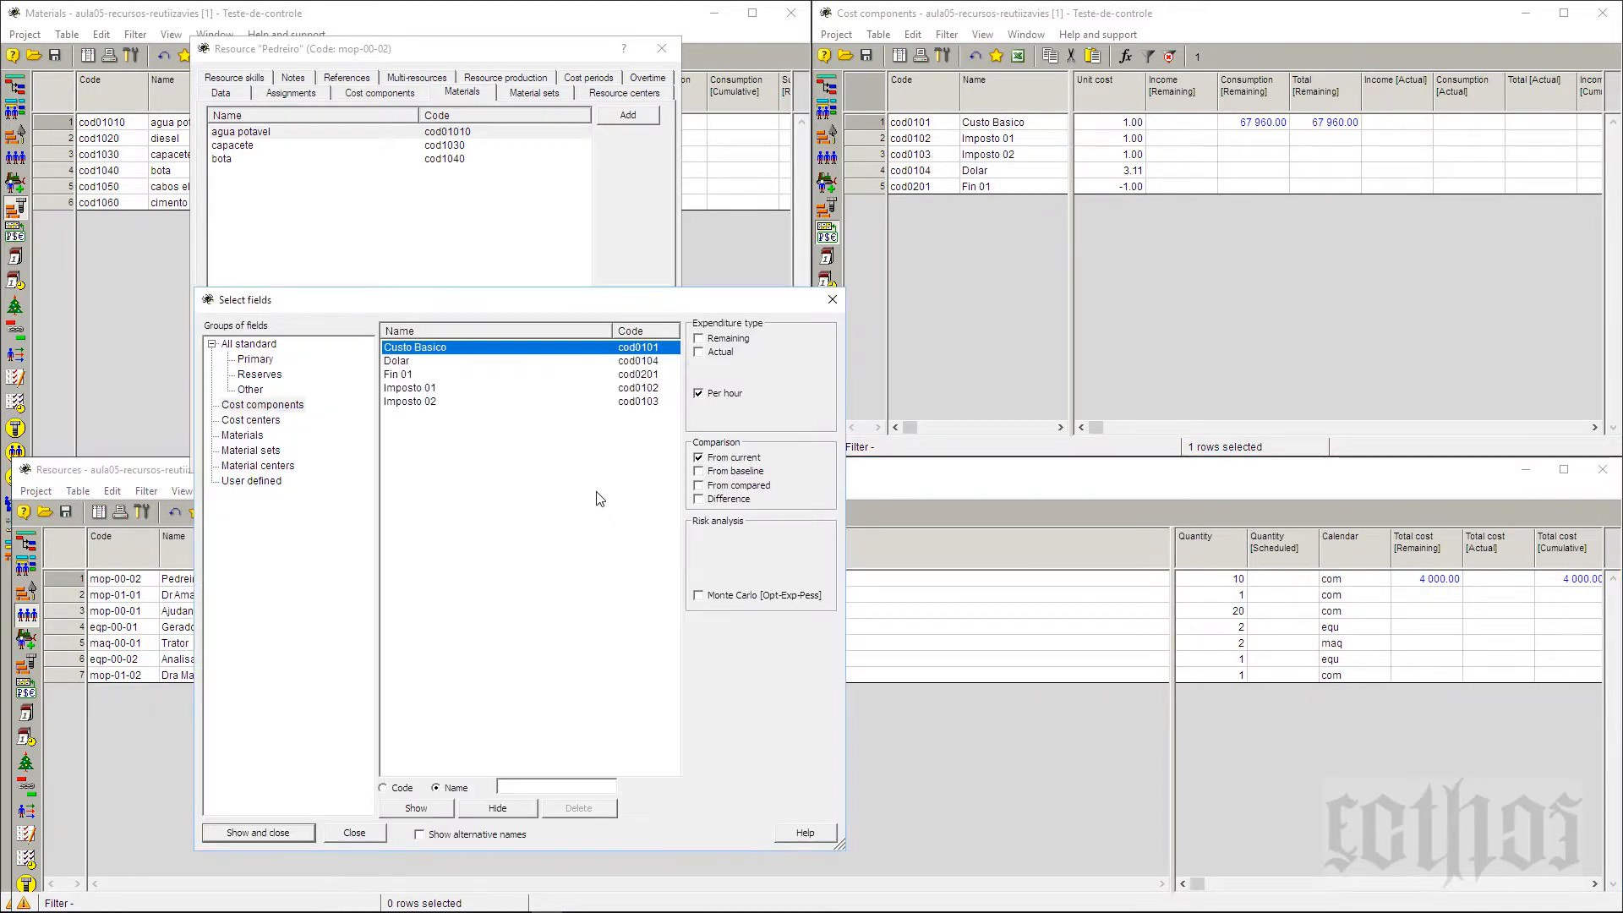
click(241, 436)
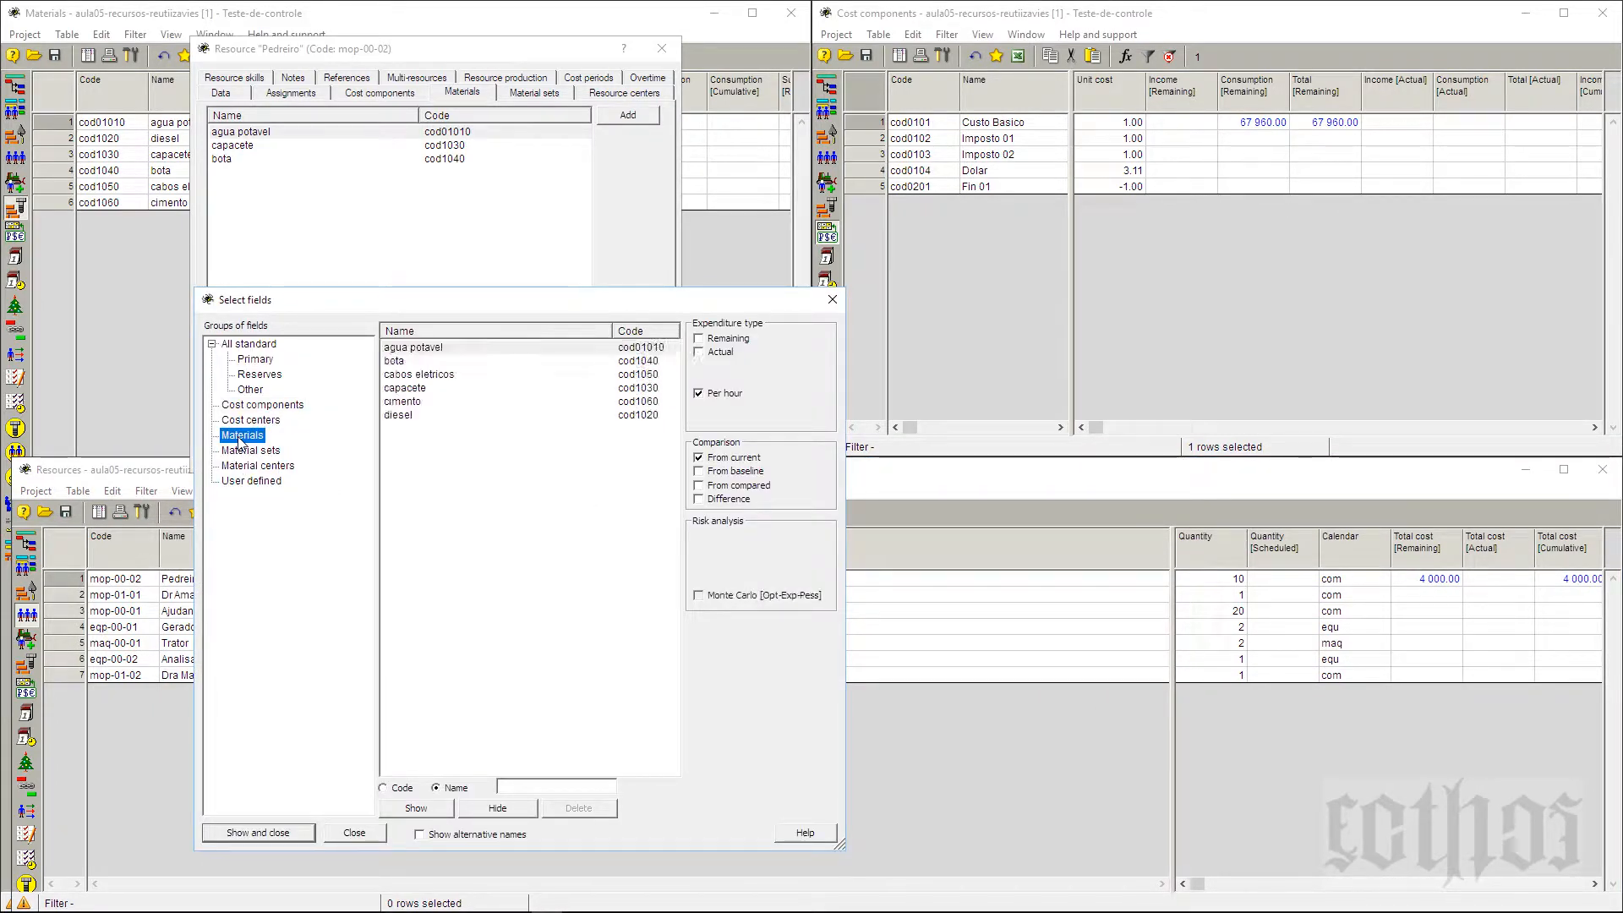
click(401, 352)
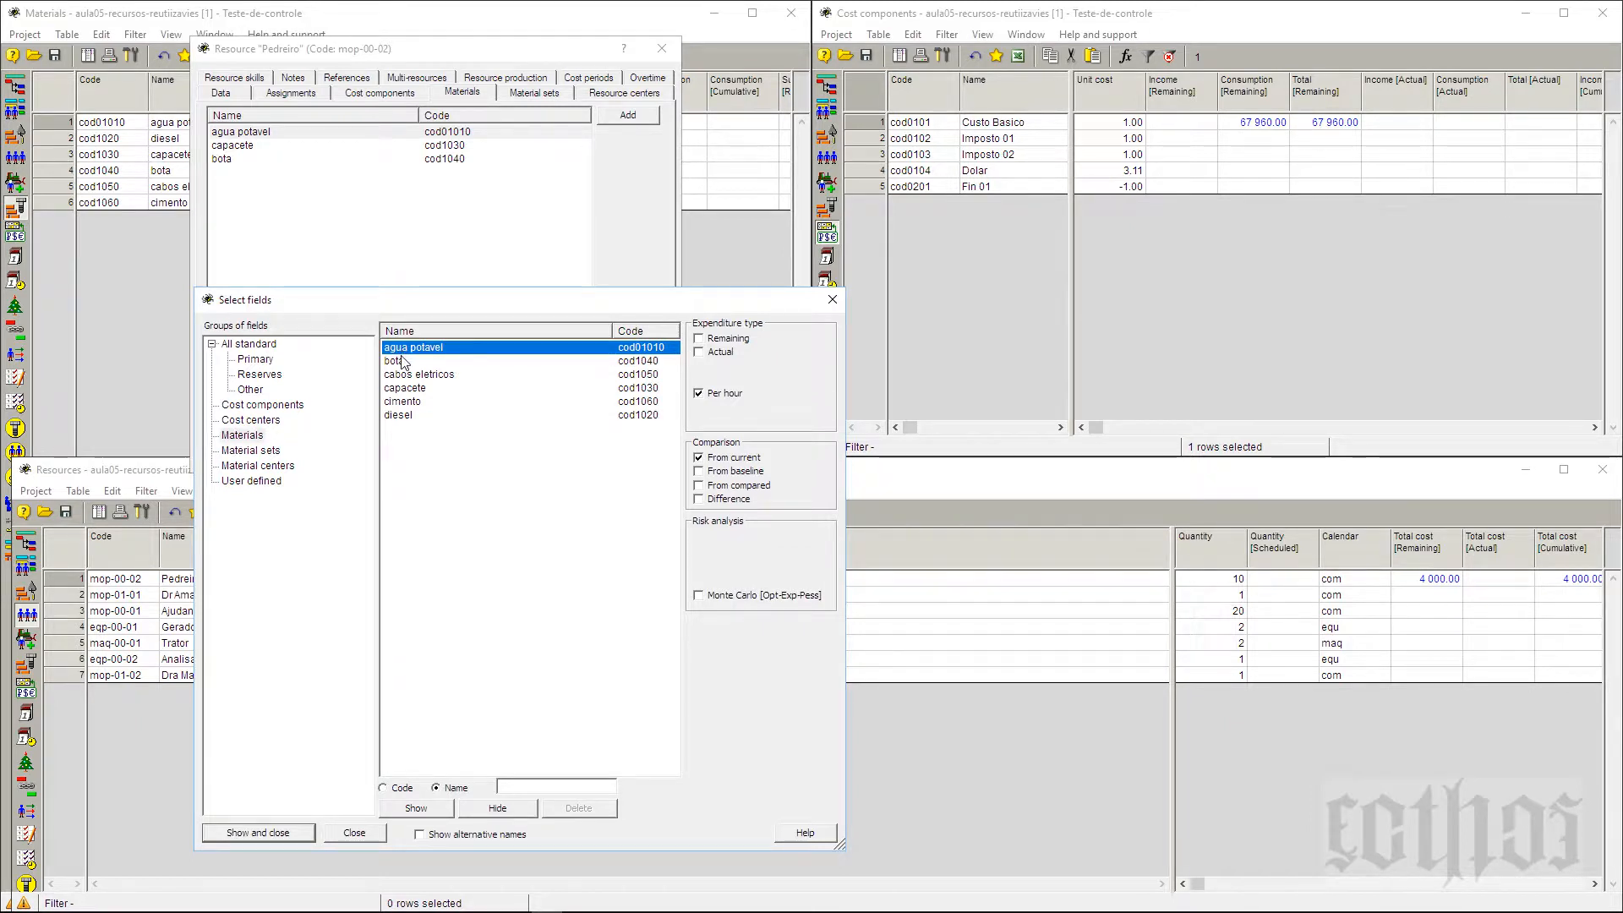
ctrl+click(668, 361)
ctrl+click(673, 387)
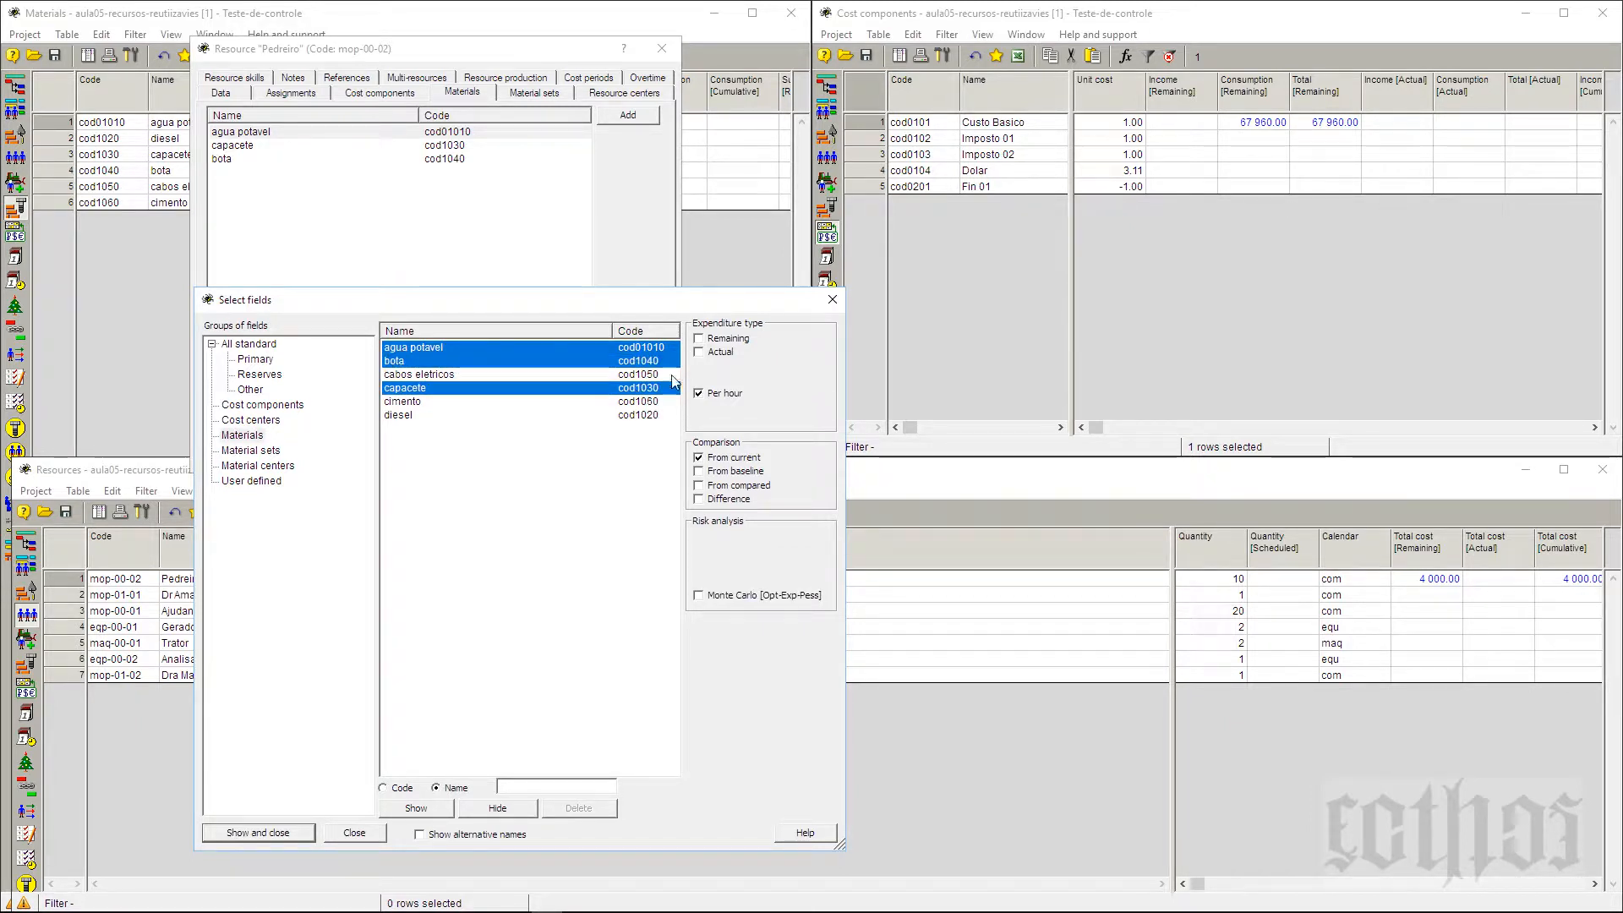
click(243, 836)
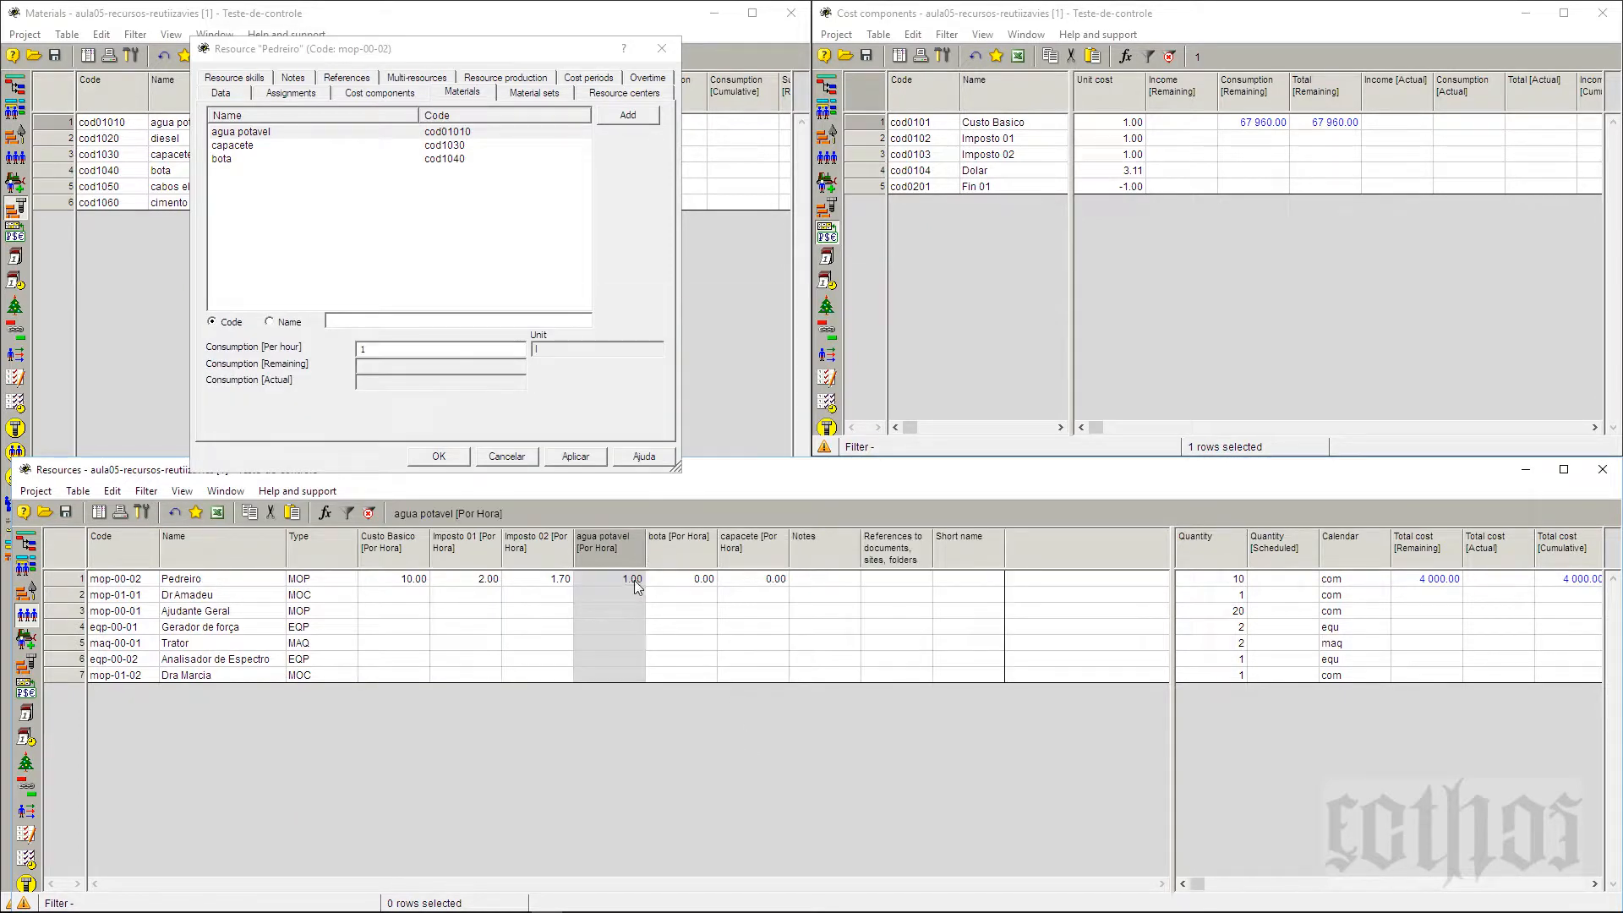
Set the decimals of the bota [Por Hora] field in the Resources table to 9
right_click(693, 547)
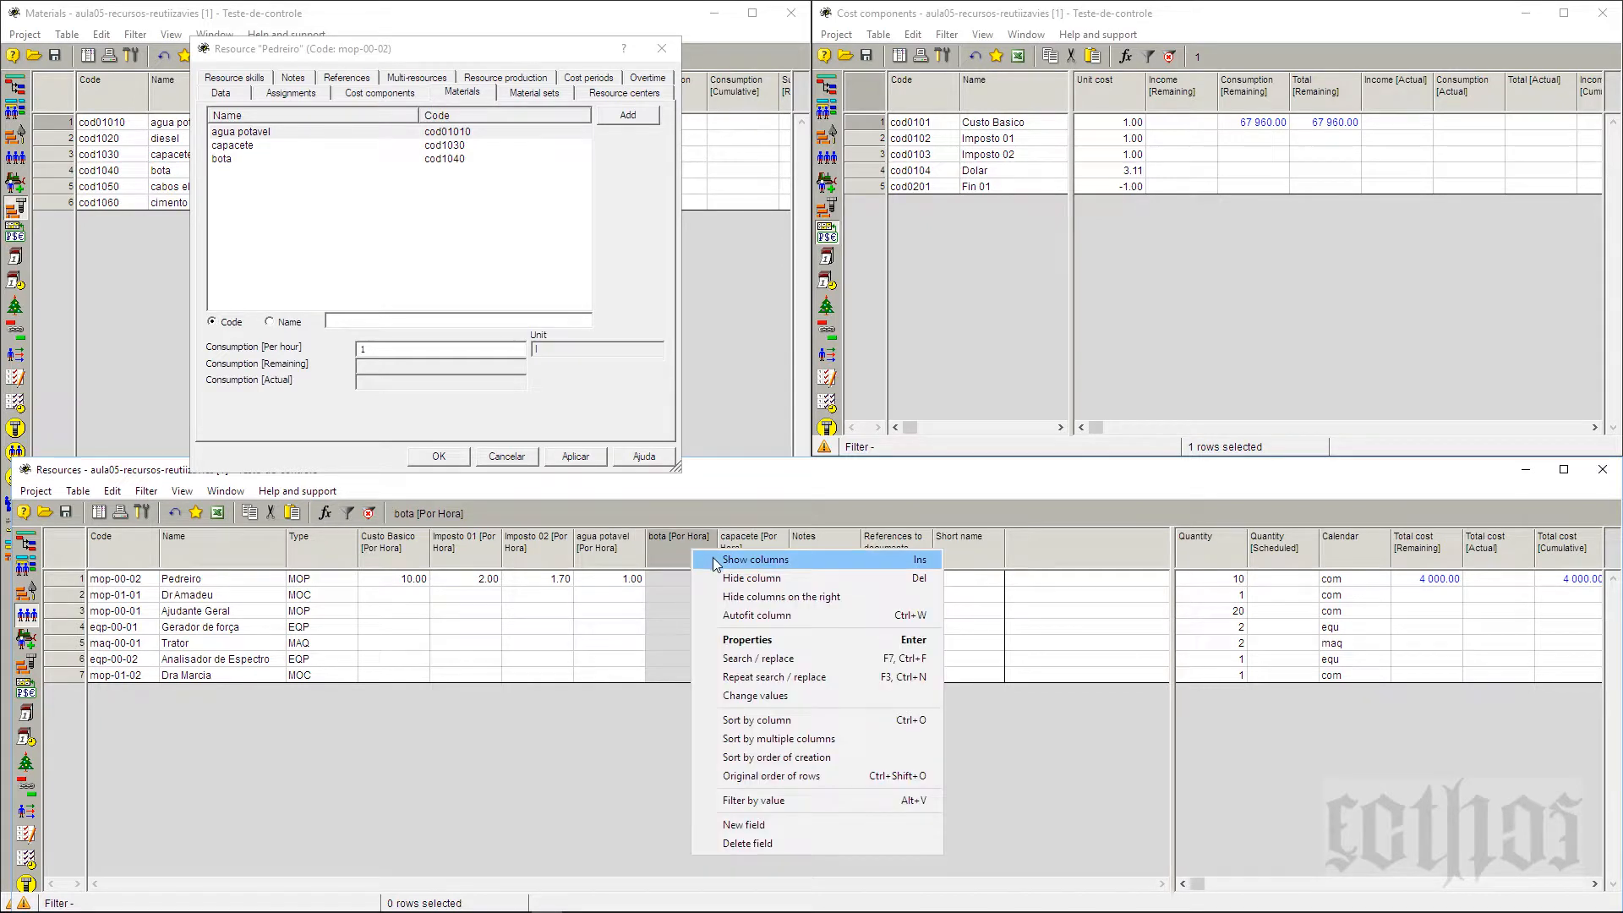
click(737, 640)
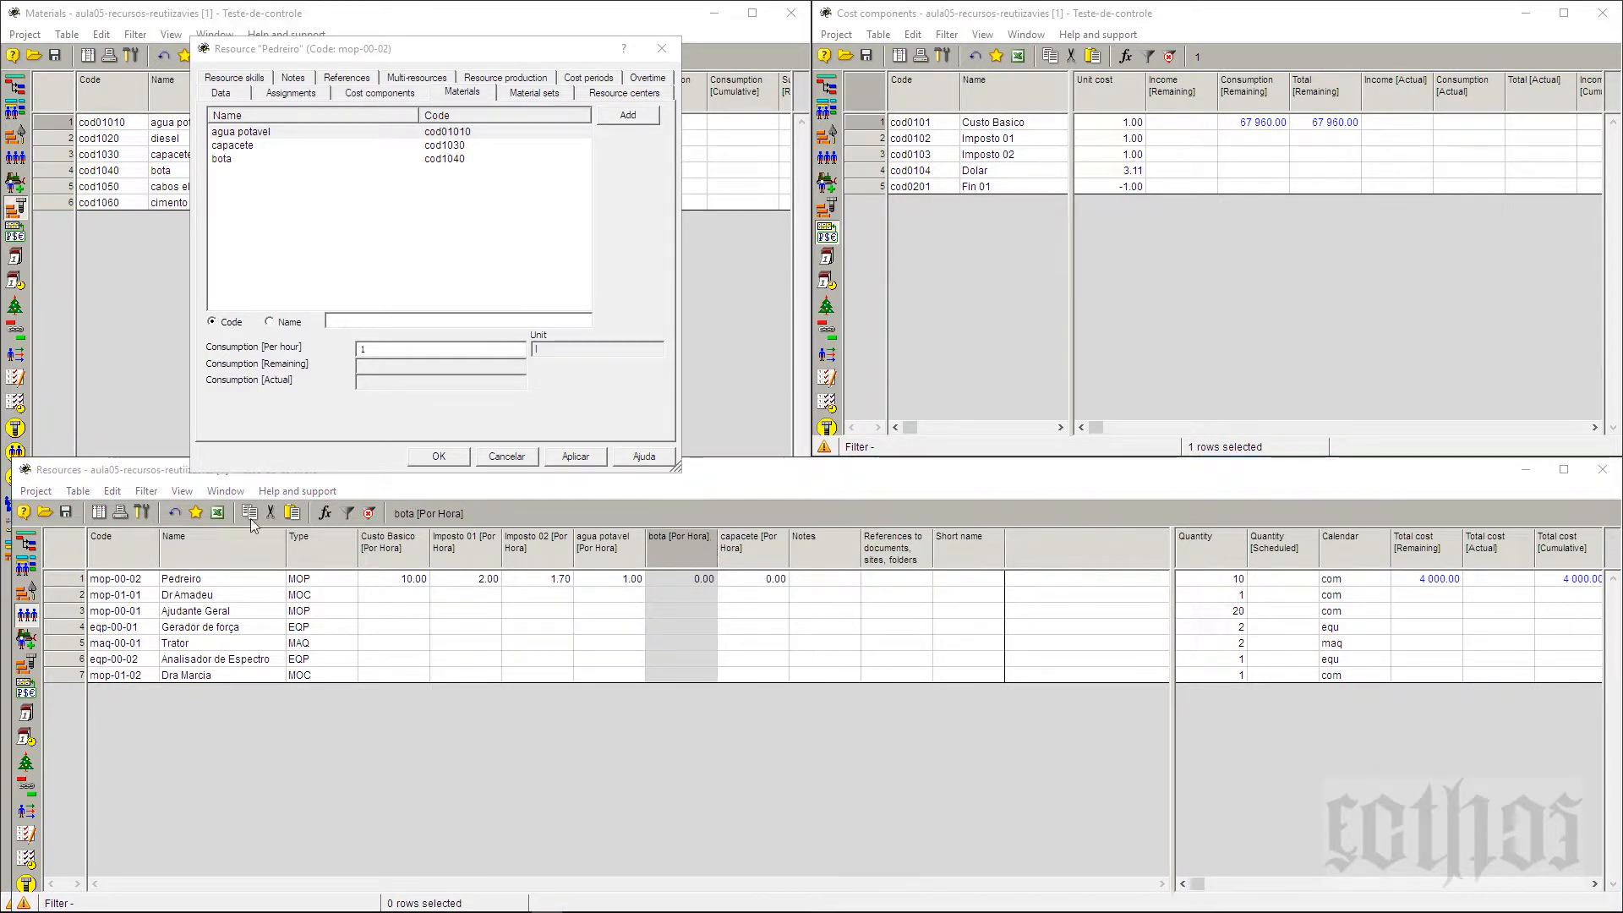
drag(710, 539, 1093, 357)
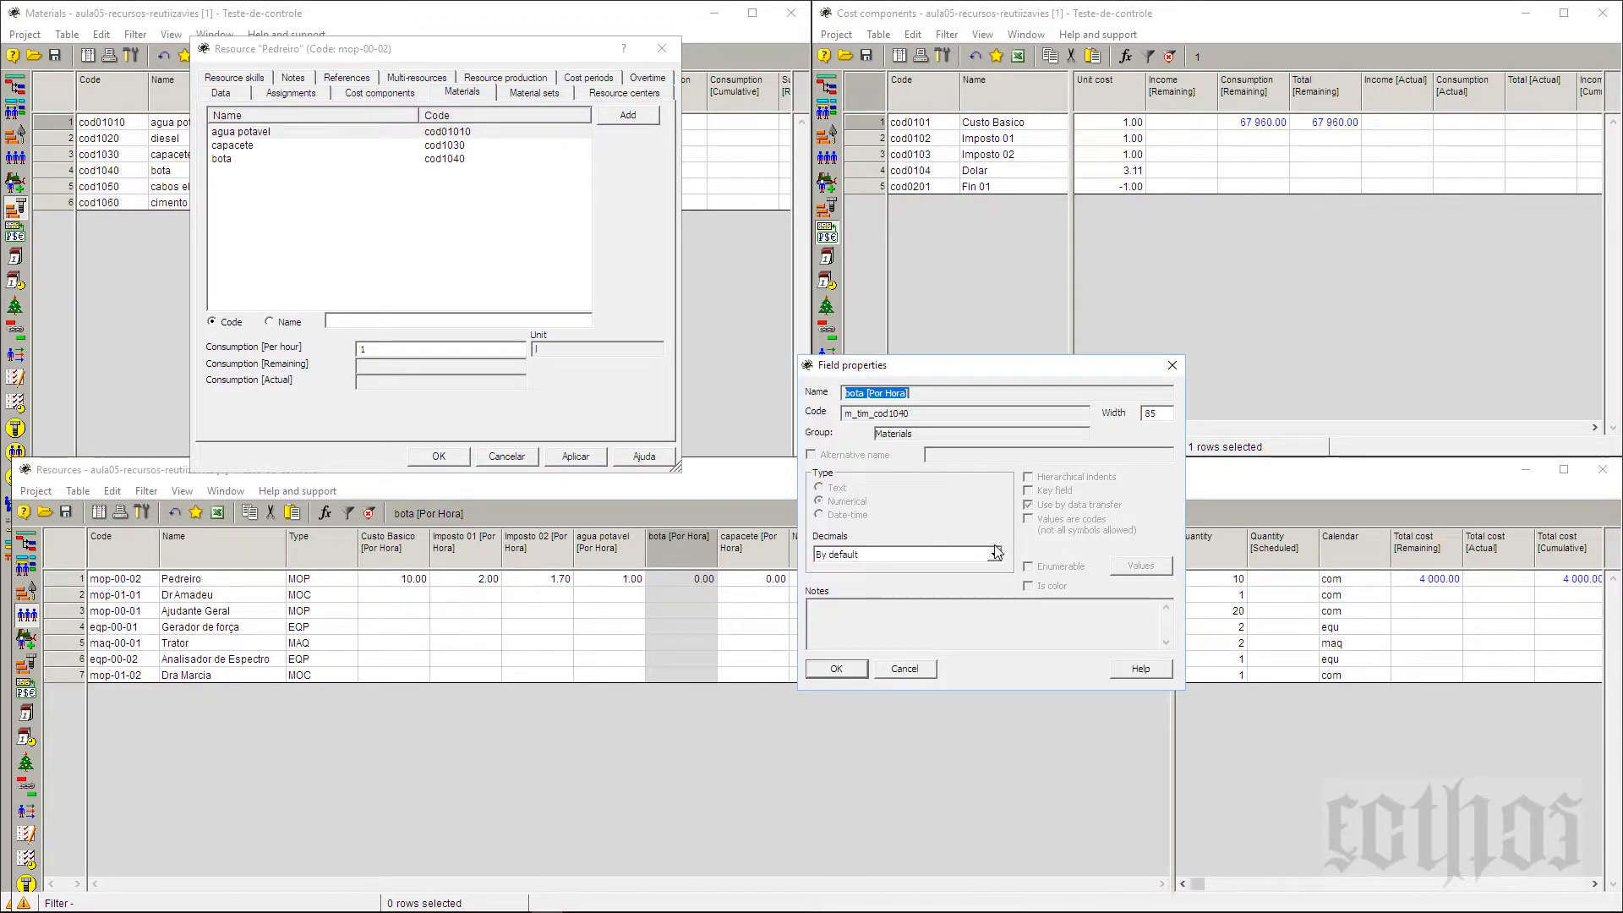
click(994, 555)
click(921, 669)
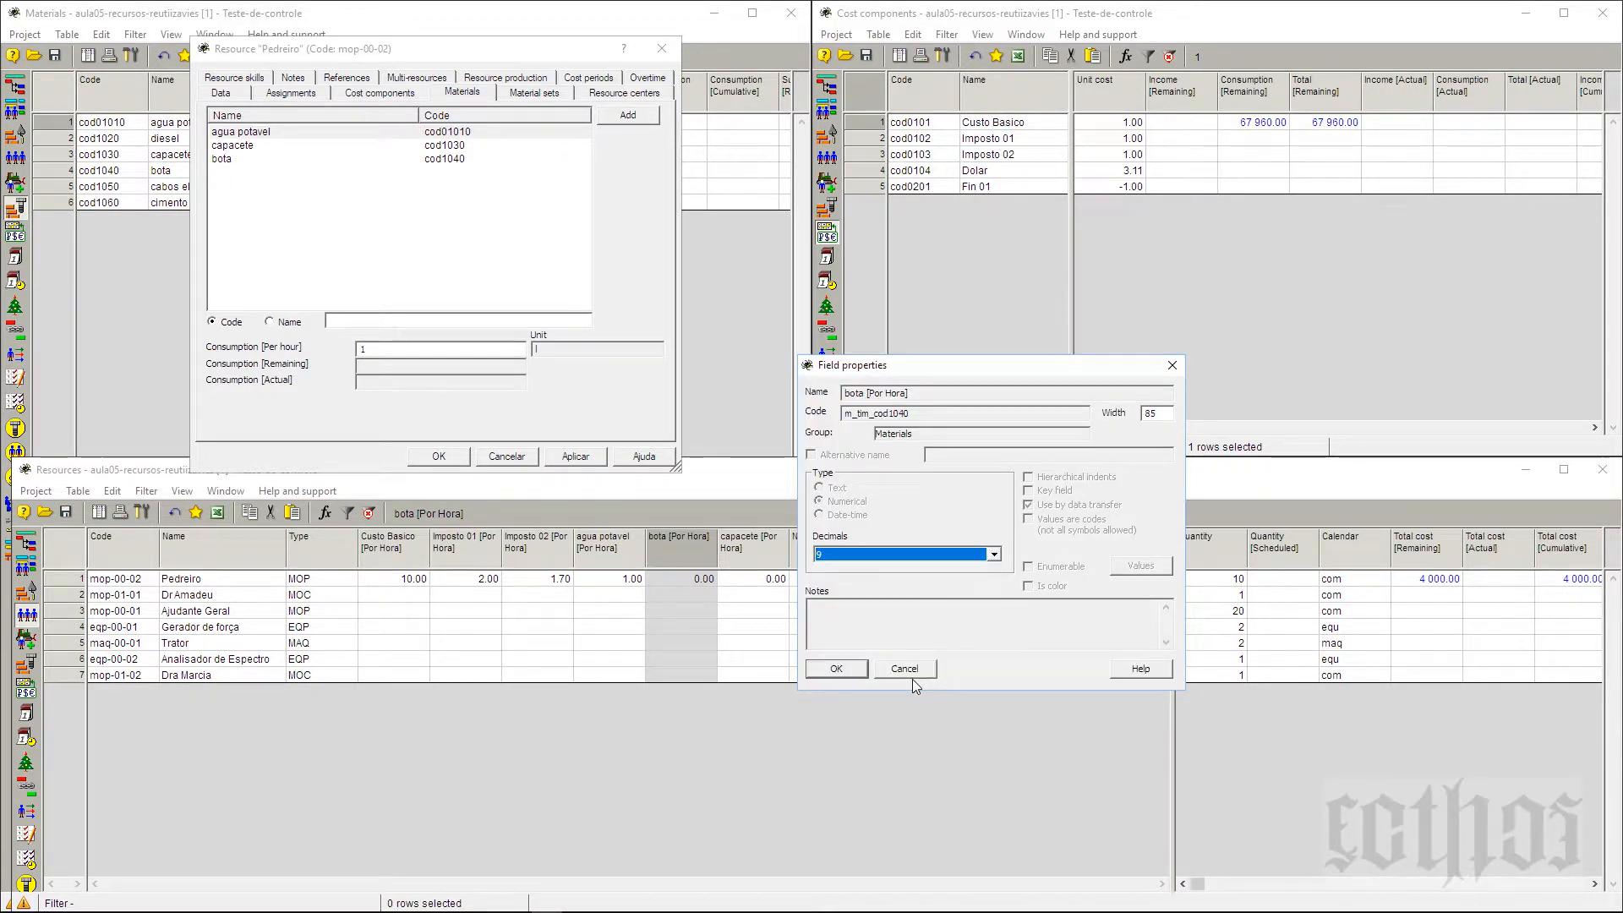
click(849, 672)
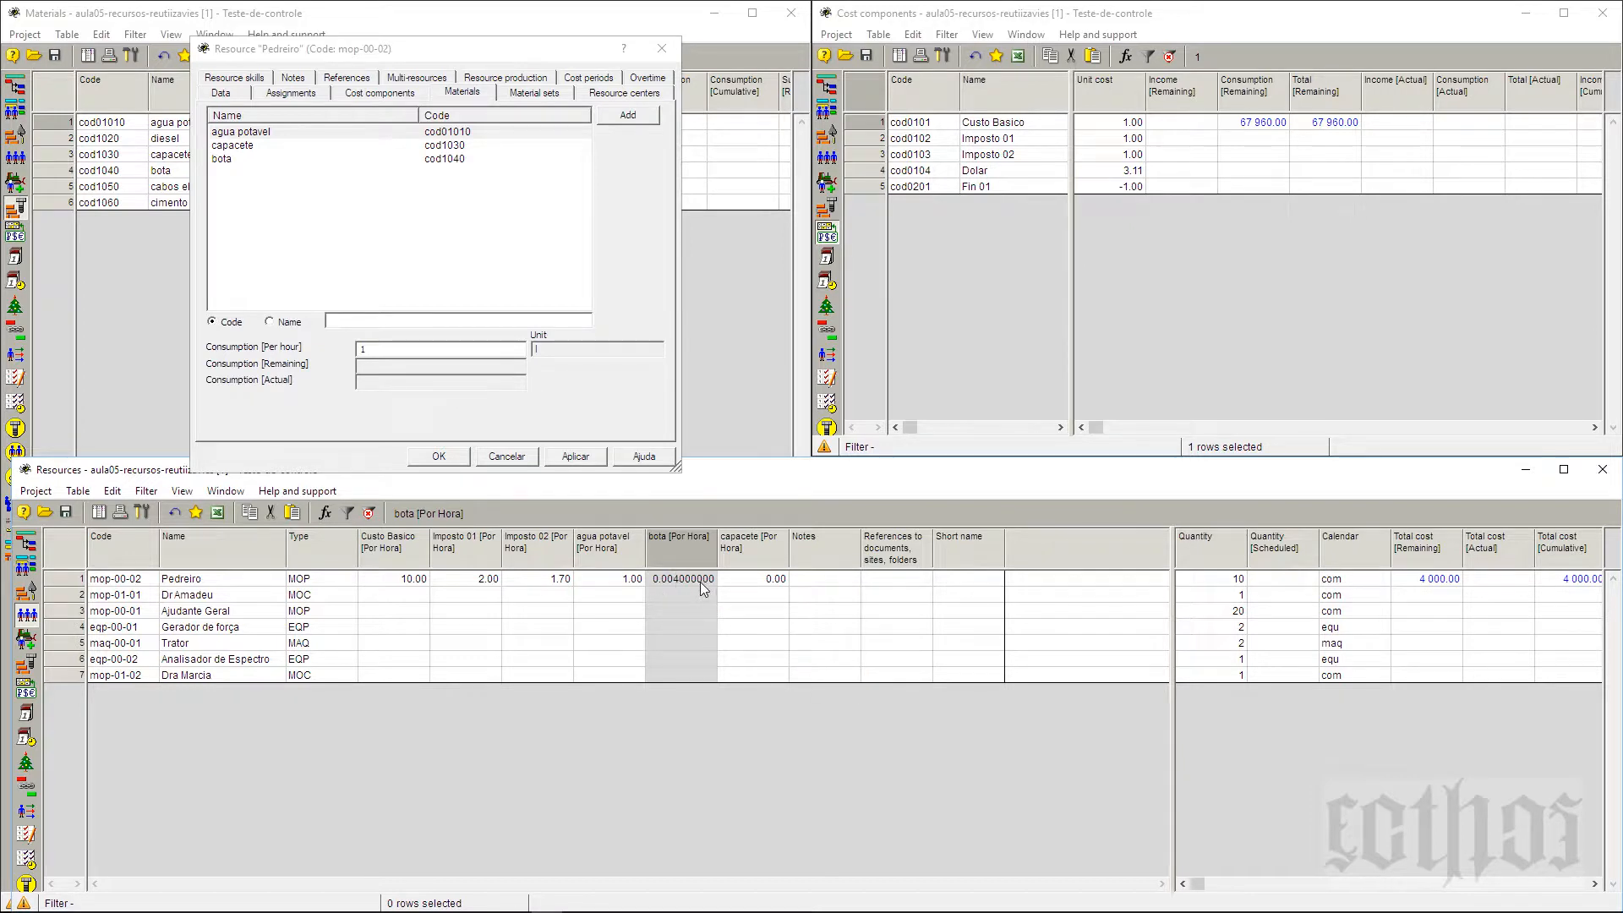
Set the decimals of the capacete [Por Hora] field in the Resources table to 4
right_click(738, 557)
click(775, 647)
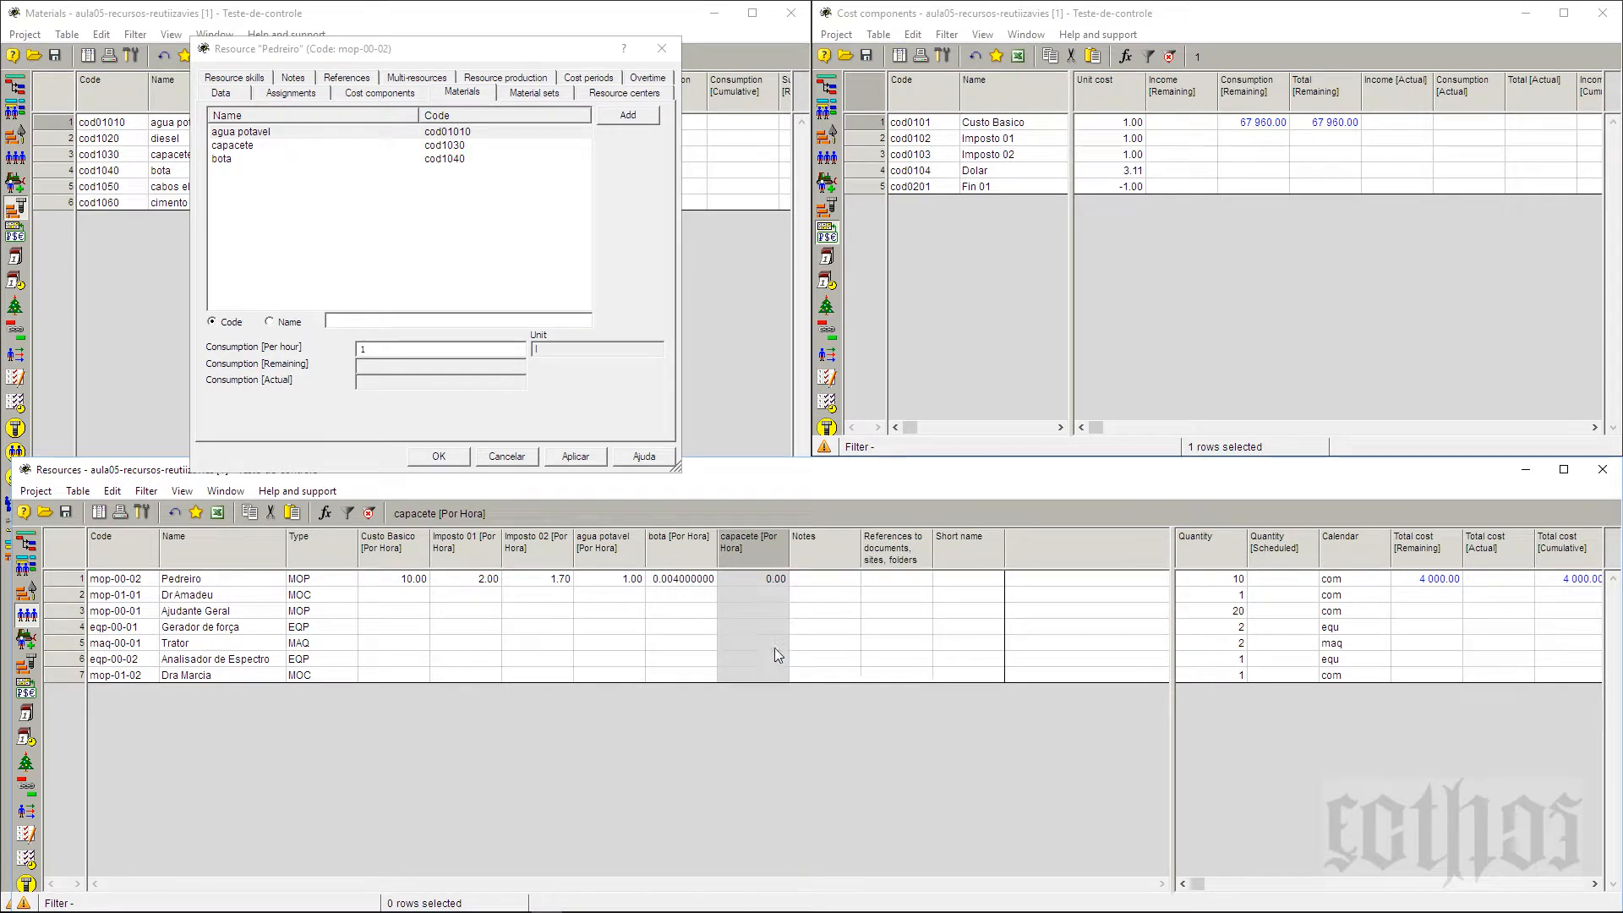
click(831, 558)
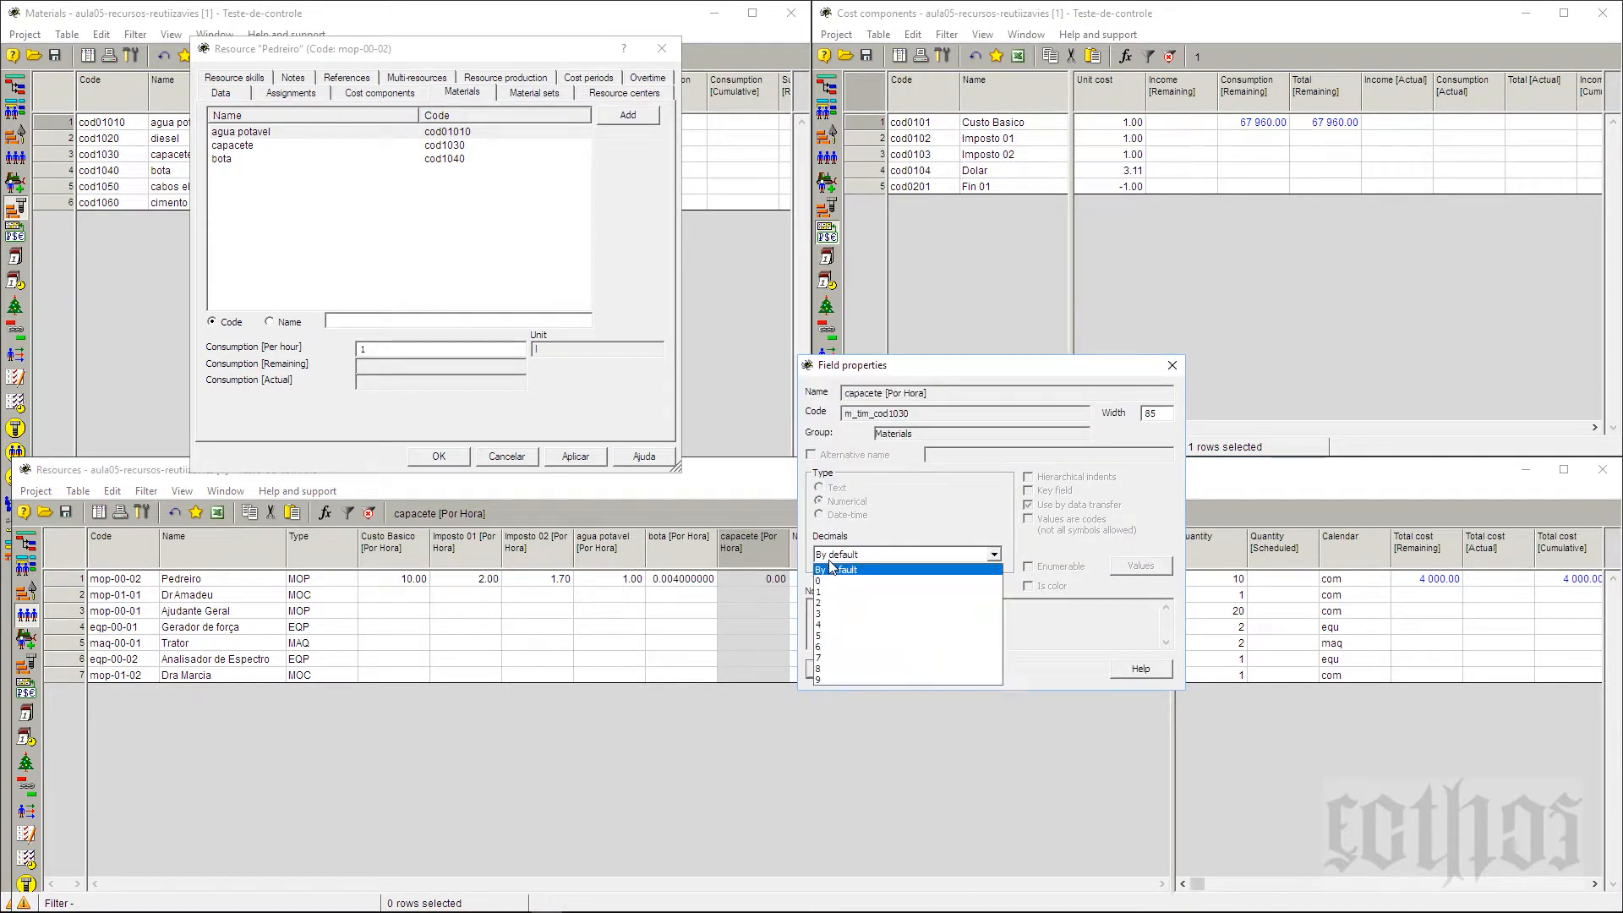
click(834, 631)
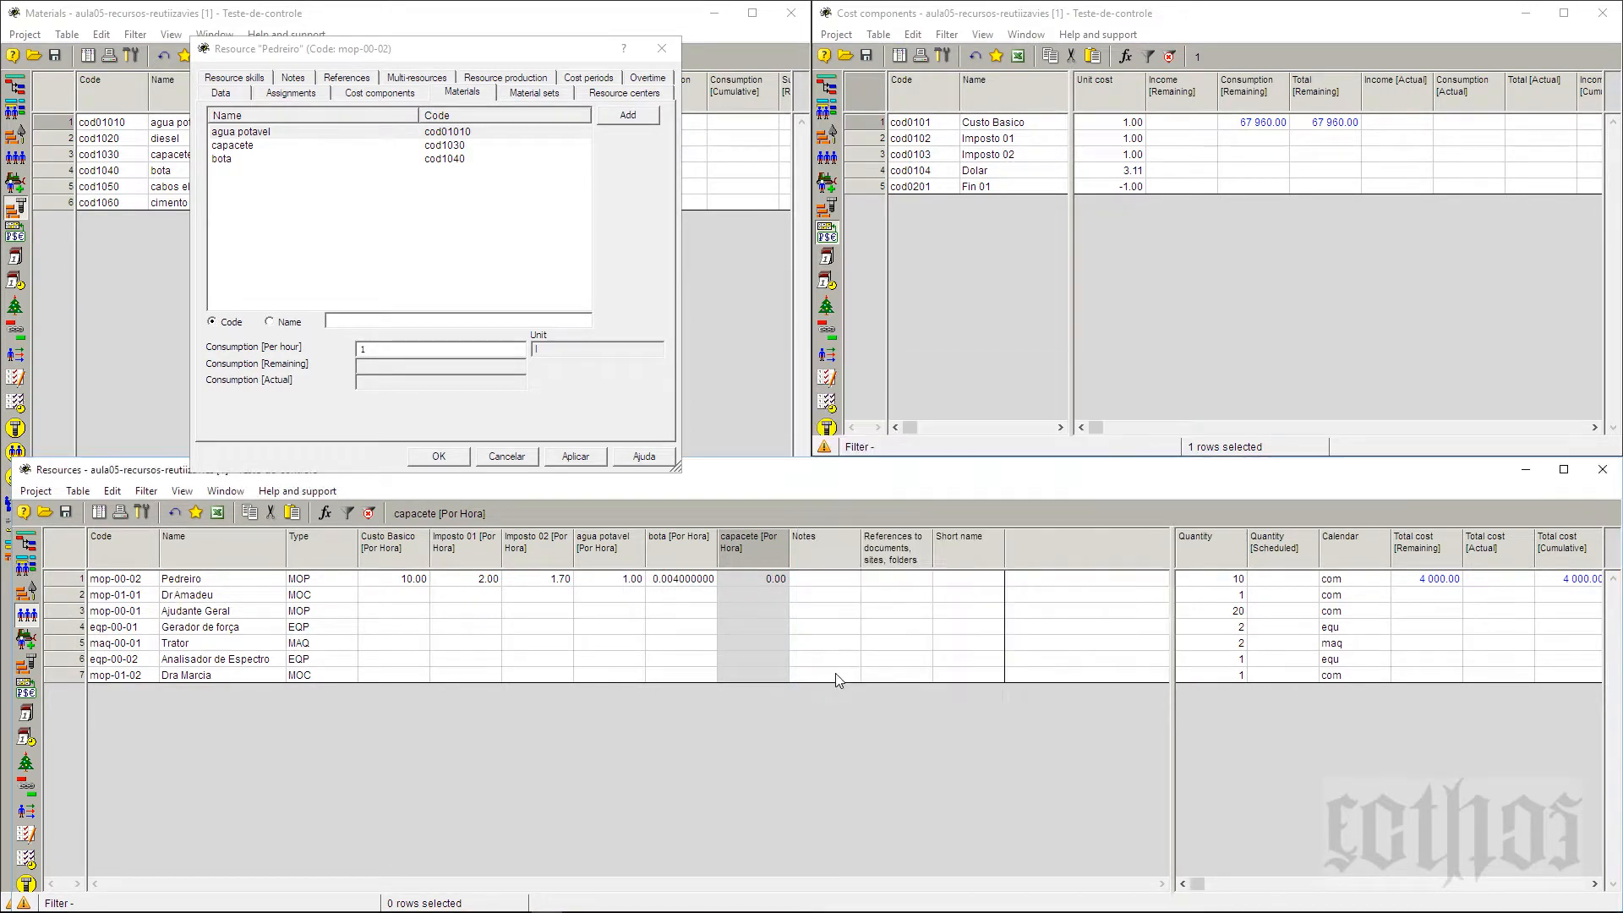
click(836, 667)
Narrow the Resources table's window to fit below the Cost components table and move Pedreiro's properties over the Materials table
drag(10, 548, 820, 662)
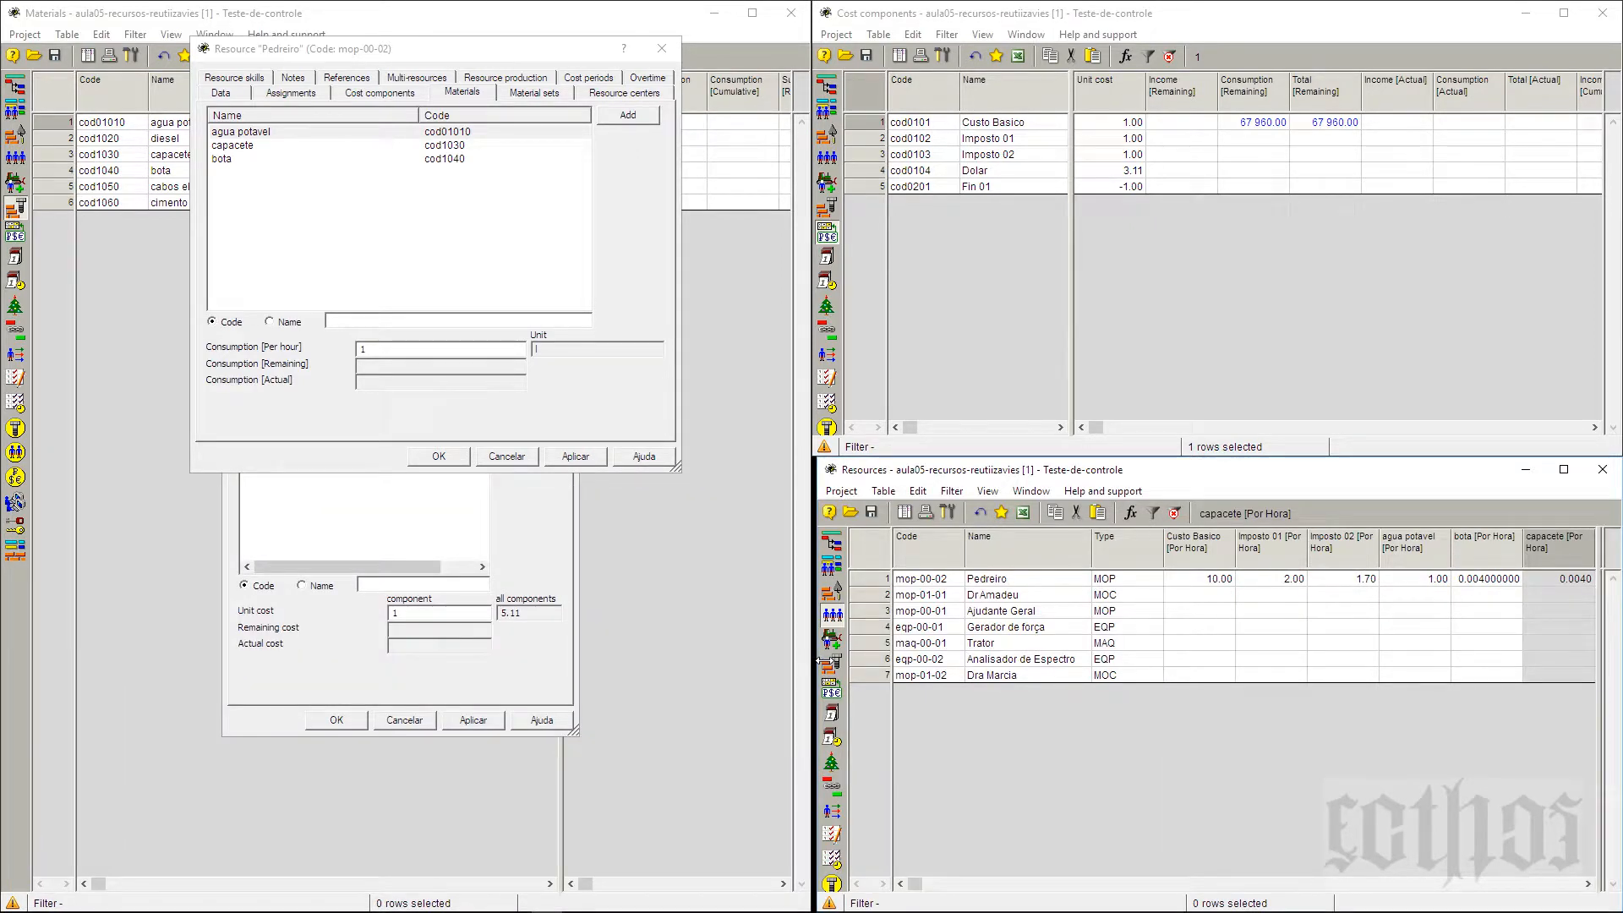
drag(517, 49, 596, 222)
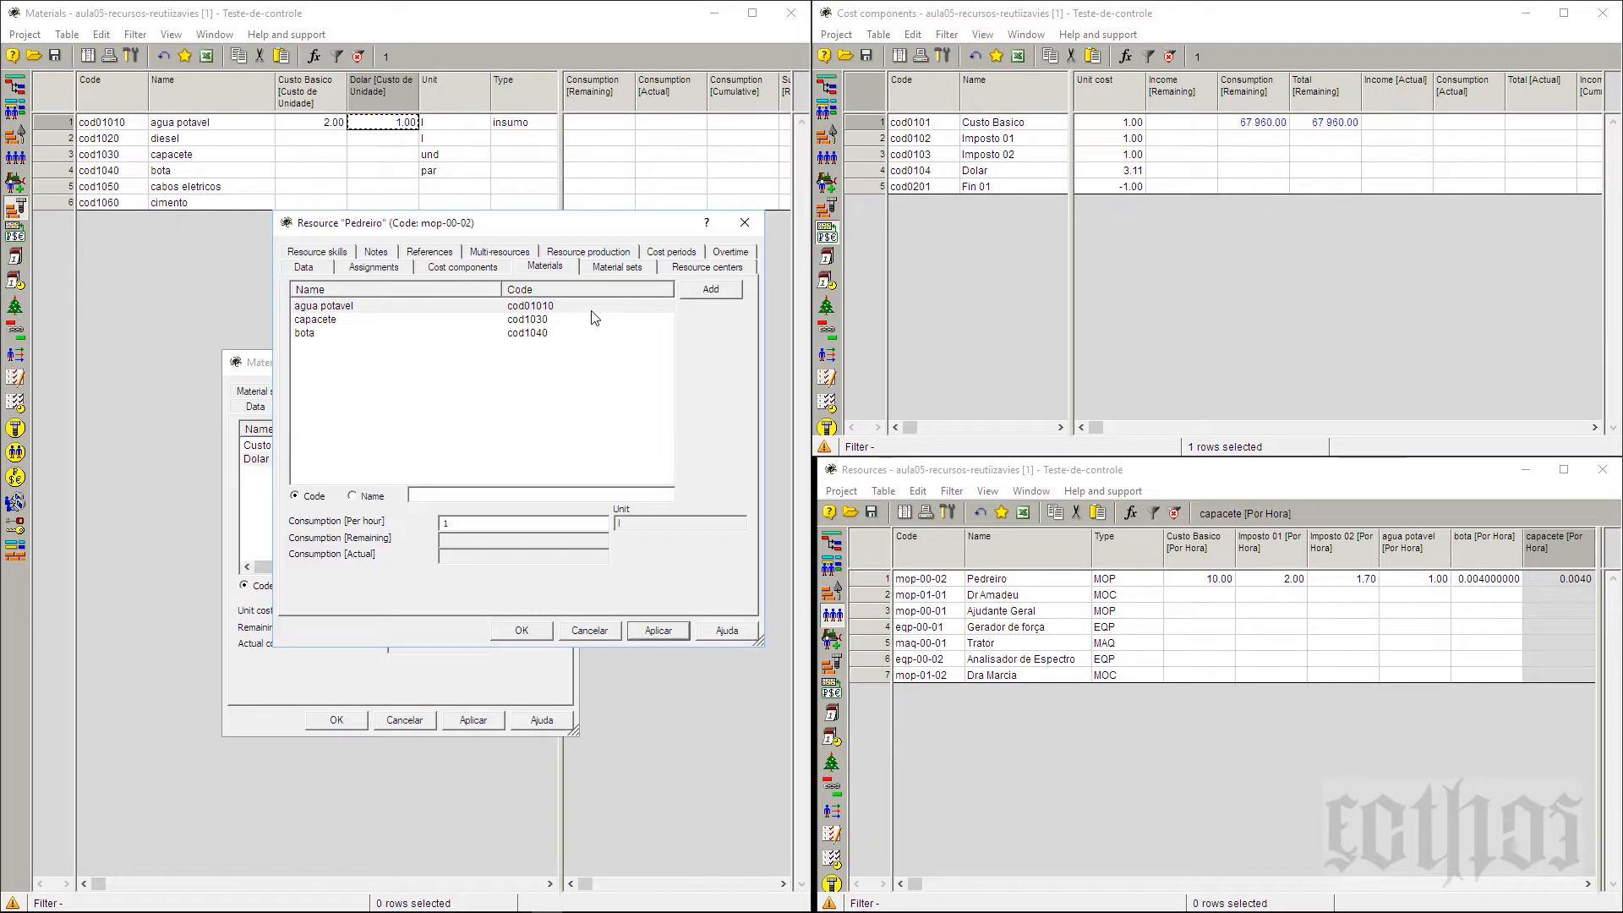
Review the cost components, materials and material sets assigned to resource Pedreiro
click(463, 268)
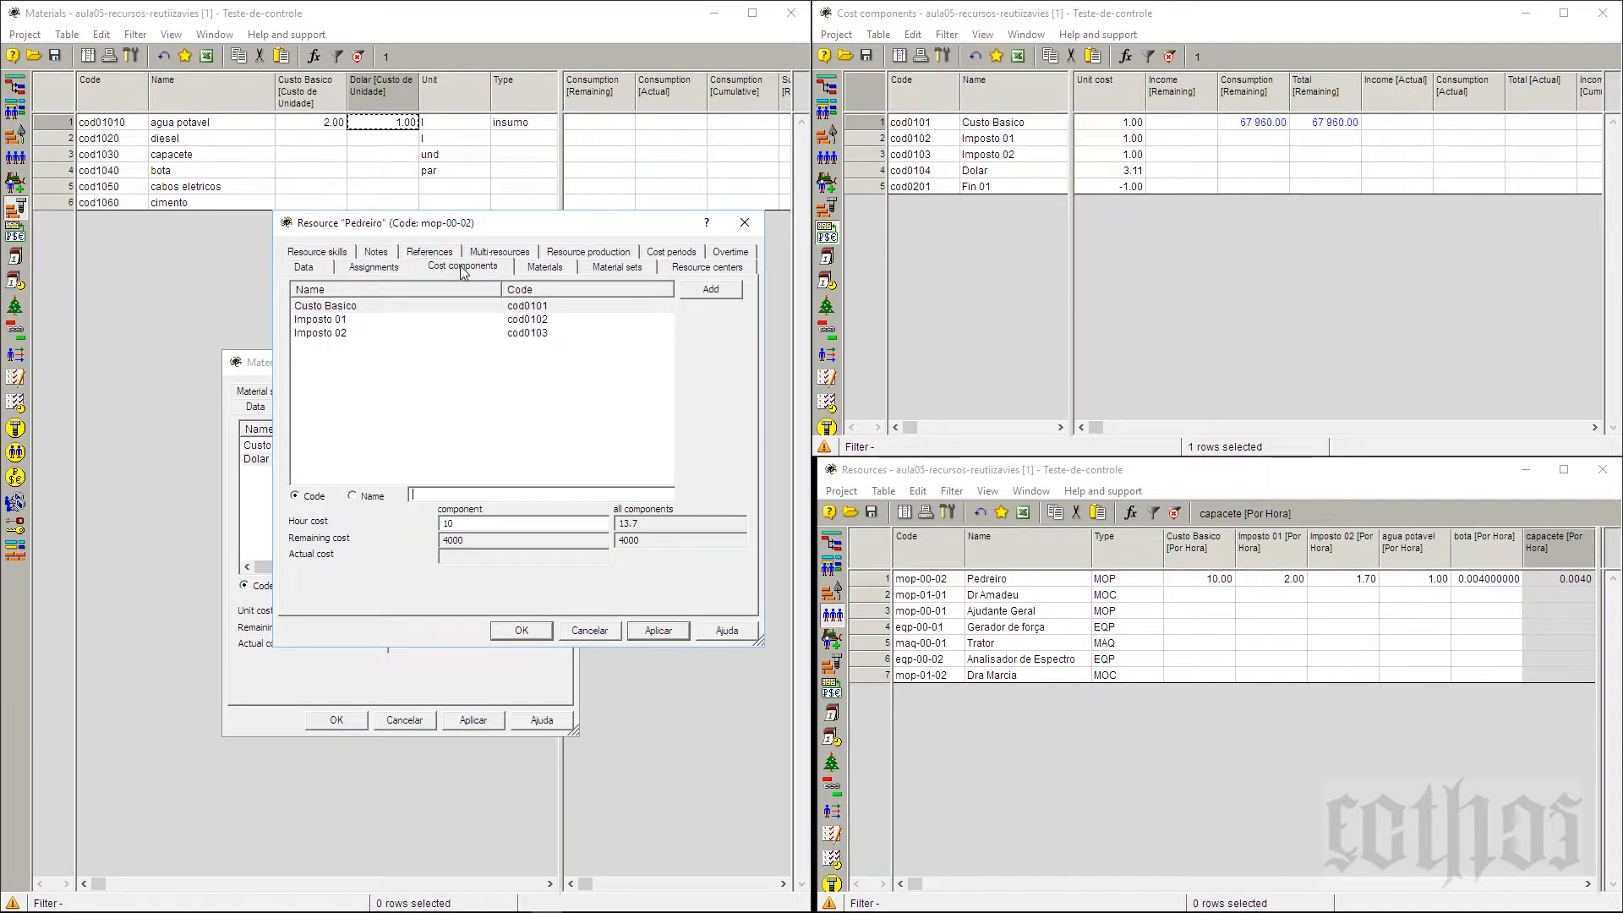
click(538, 267)
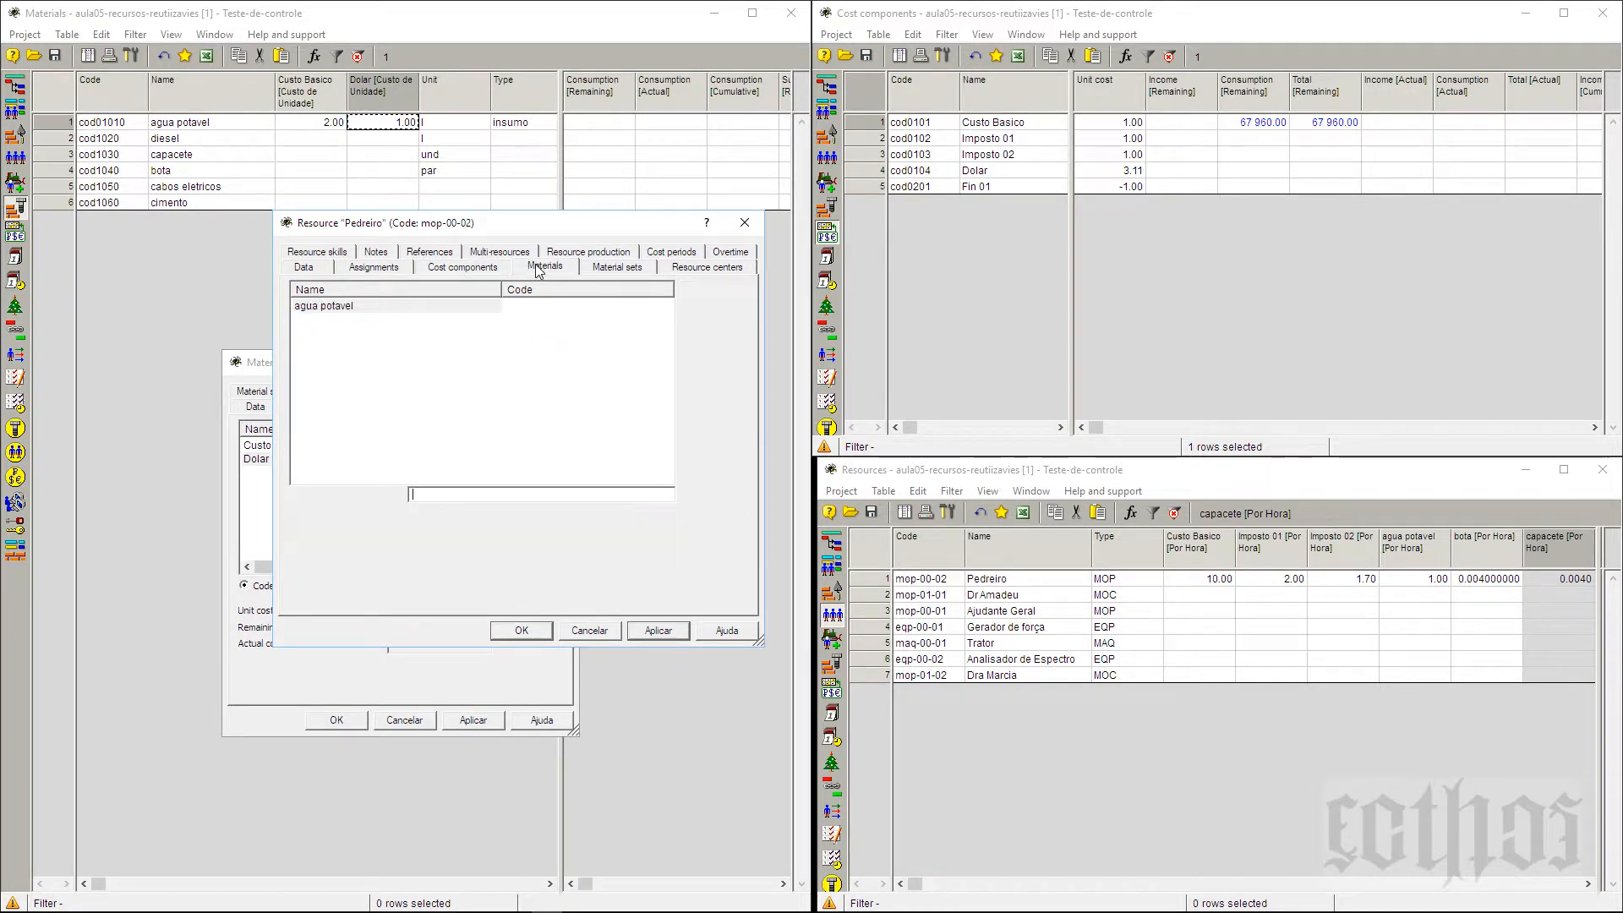
click(624, 269)
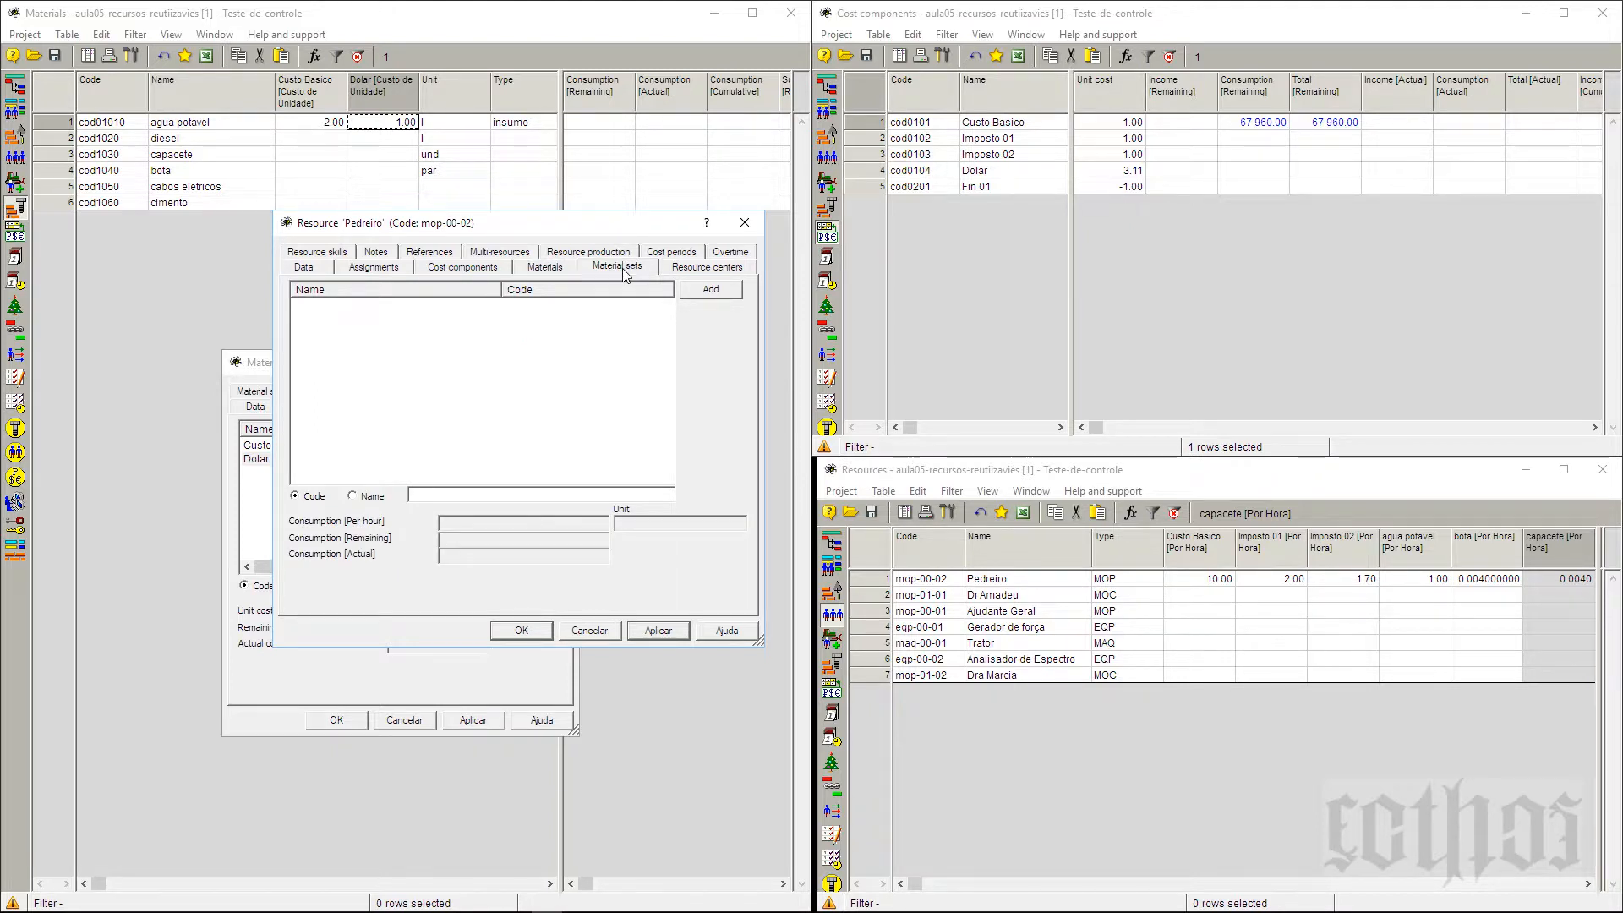
Browse the material sets that can be added to Pedreiro, highlighting kit segurança and kit apoi oa equipamento, without adding any
click(709, 291)
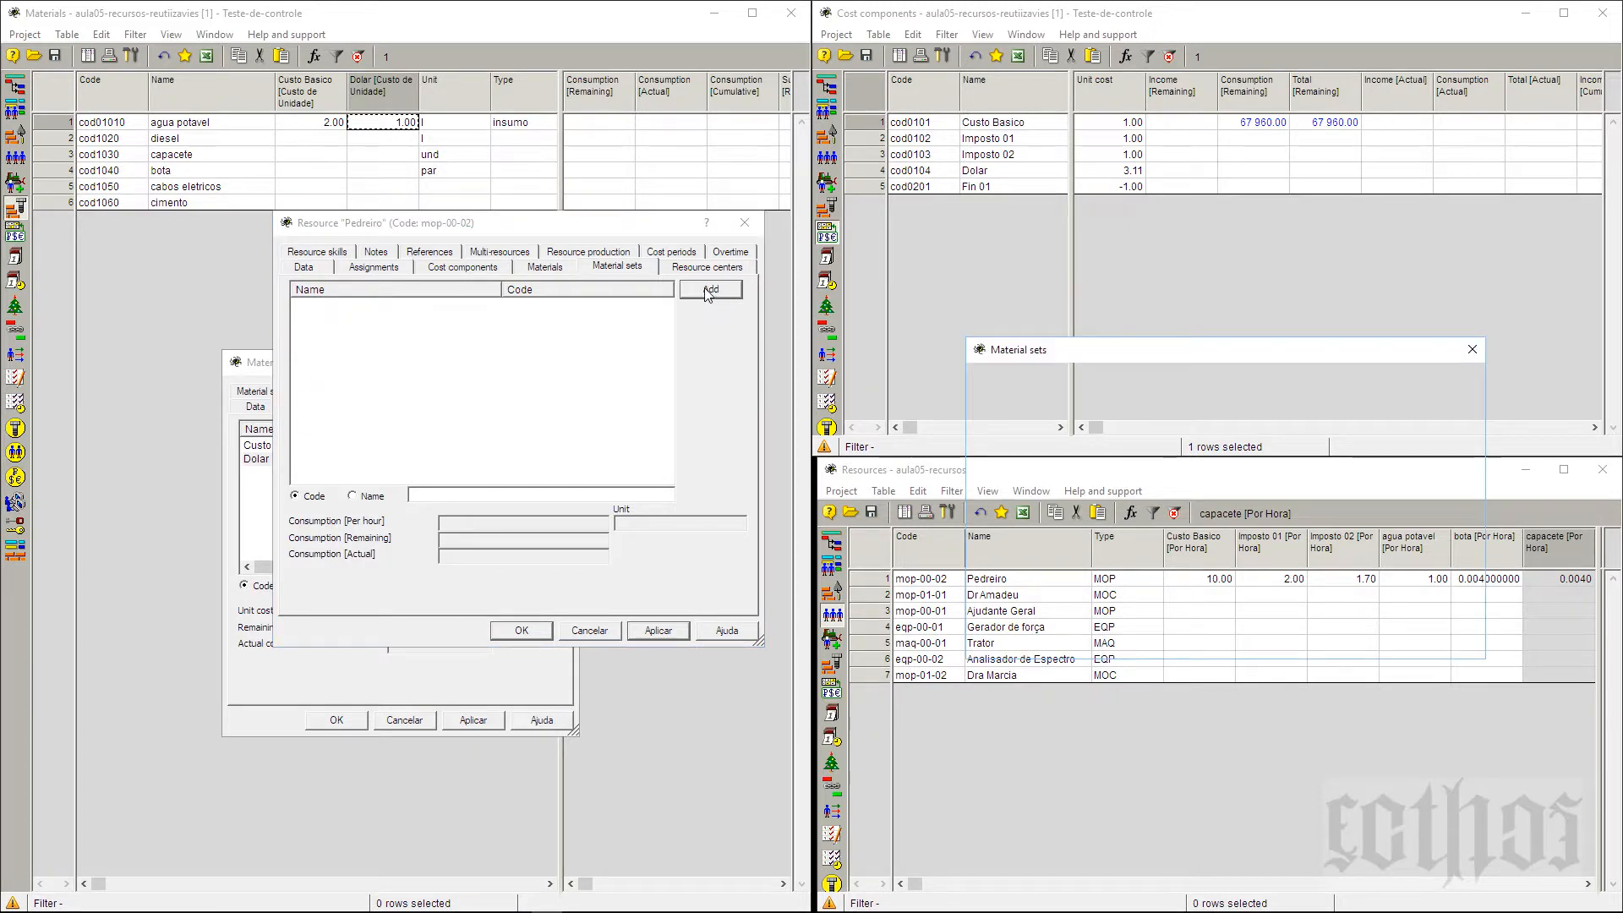
click(986, 397)
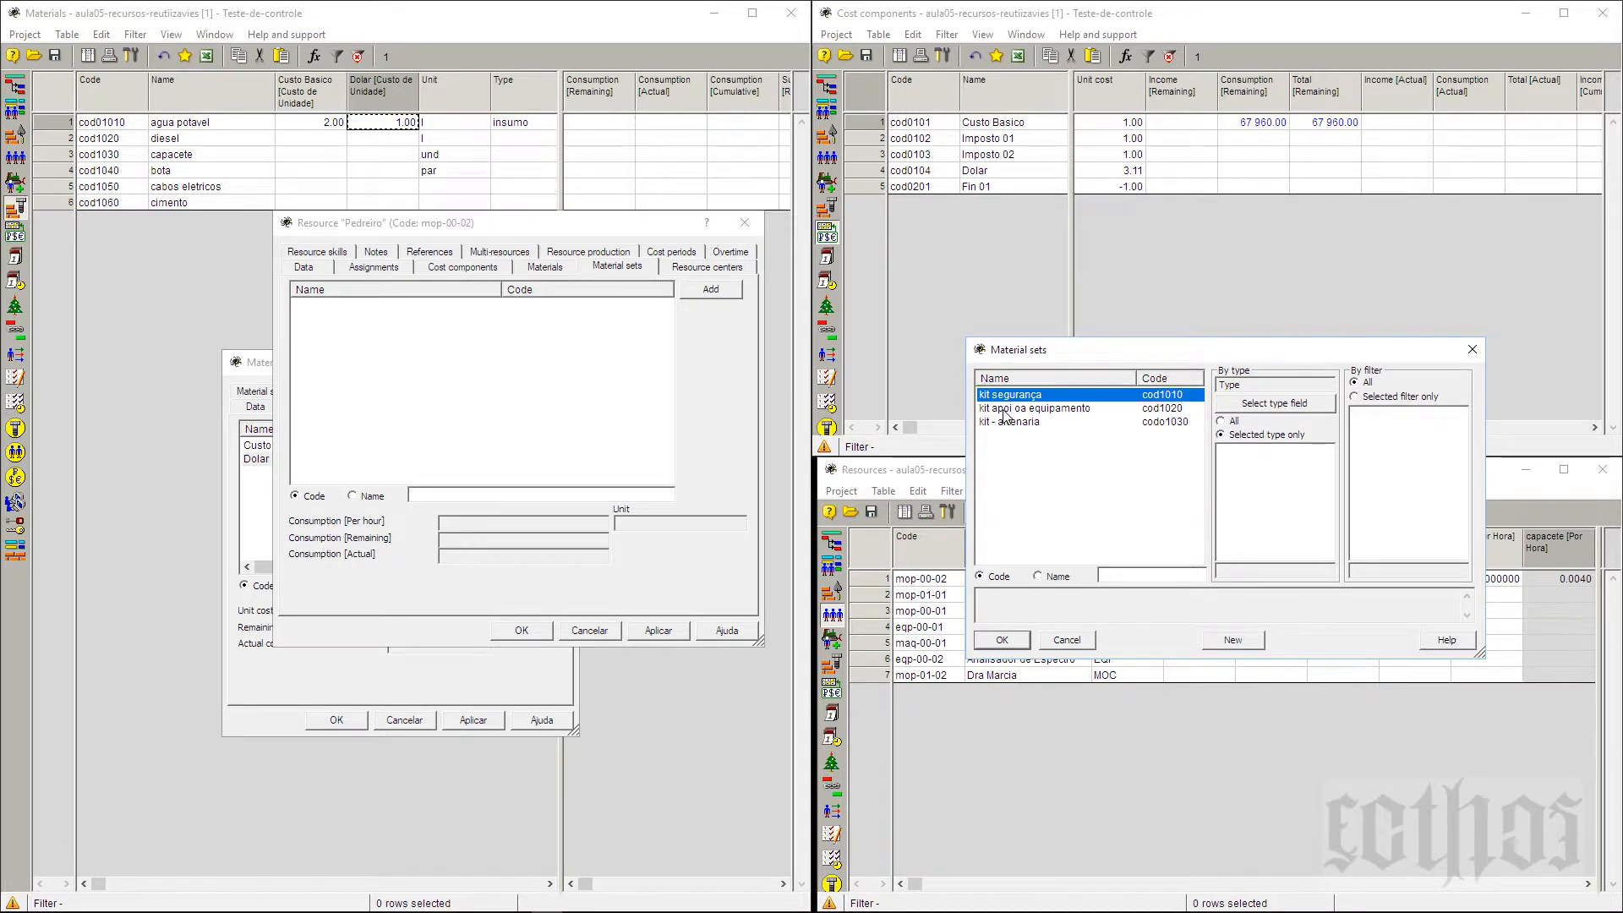
click(1008, 410)
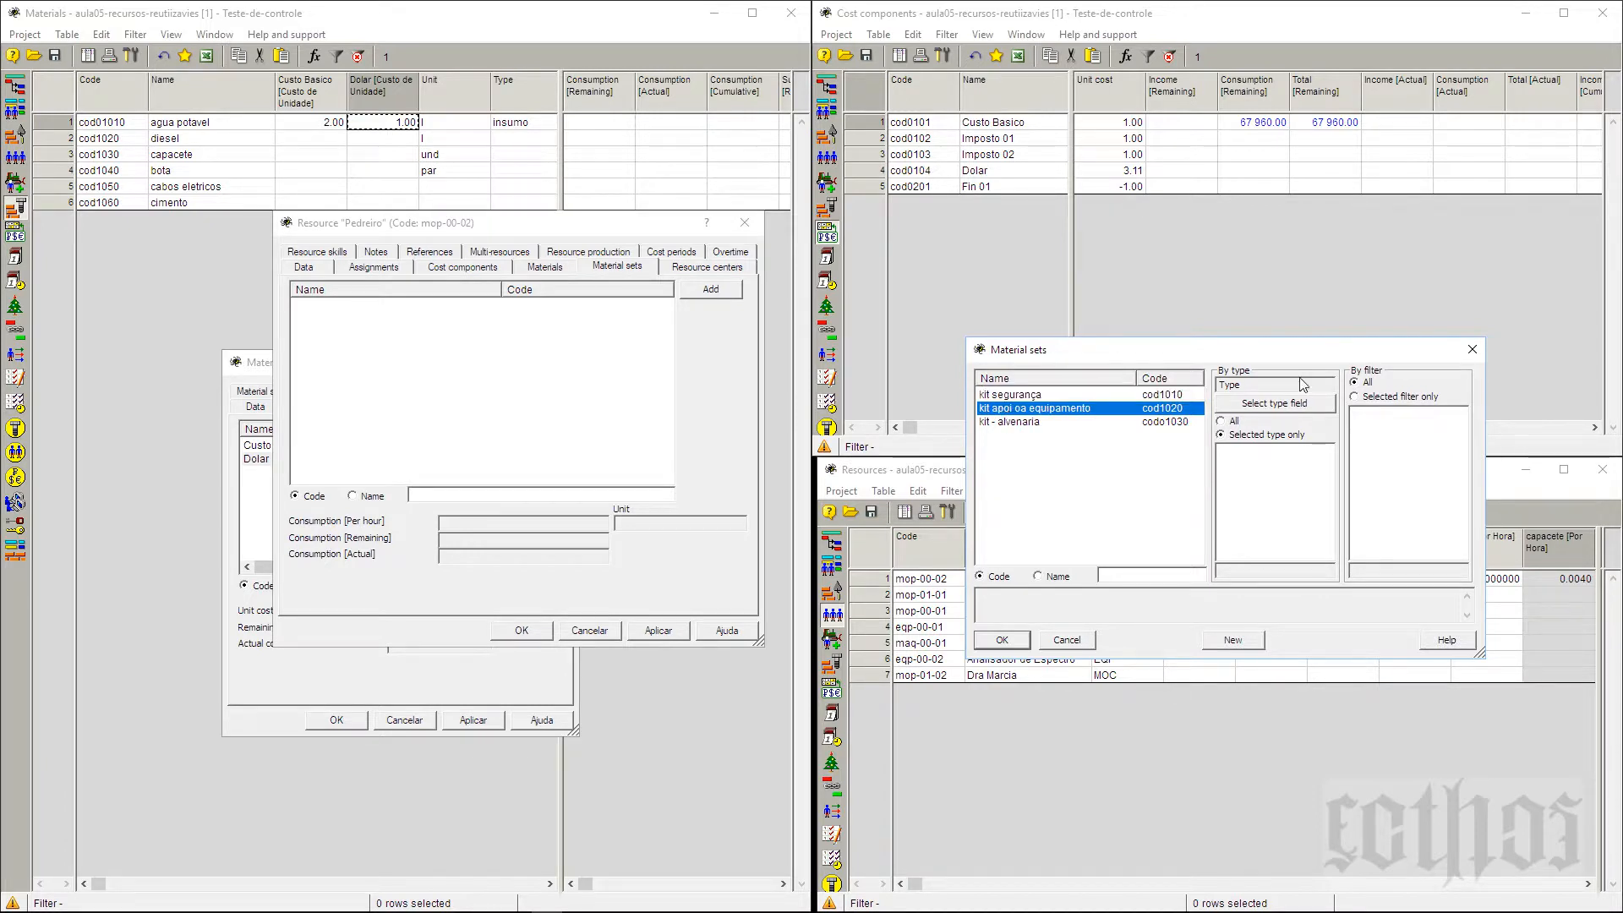
click(1480, 353)
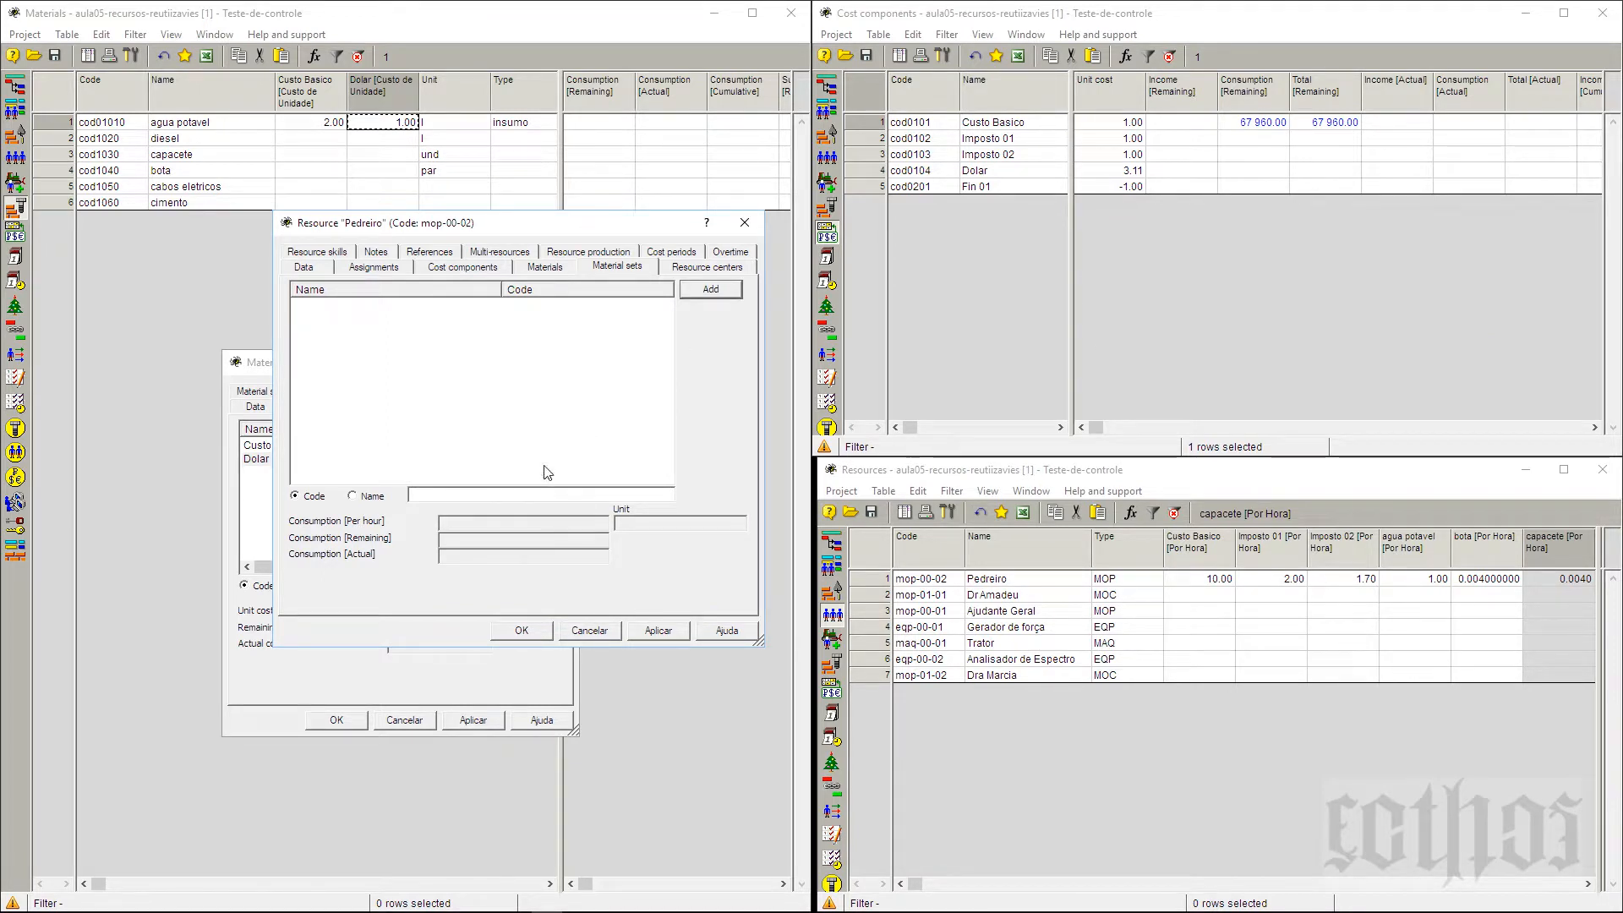
Review Pedreiro's materials, material sets, resource skills and multi-resources, and close the properties of Pedreiro and of material agua potavel
click(538, 268)
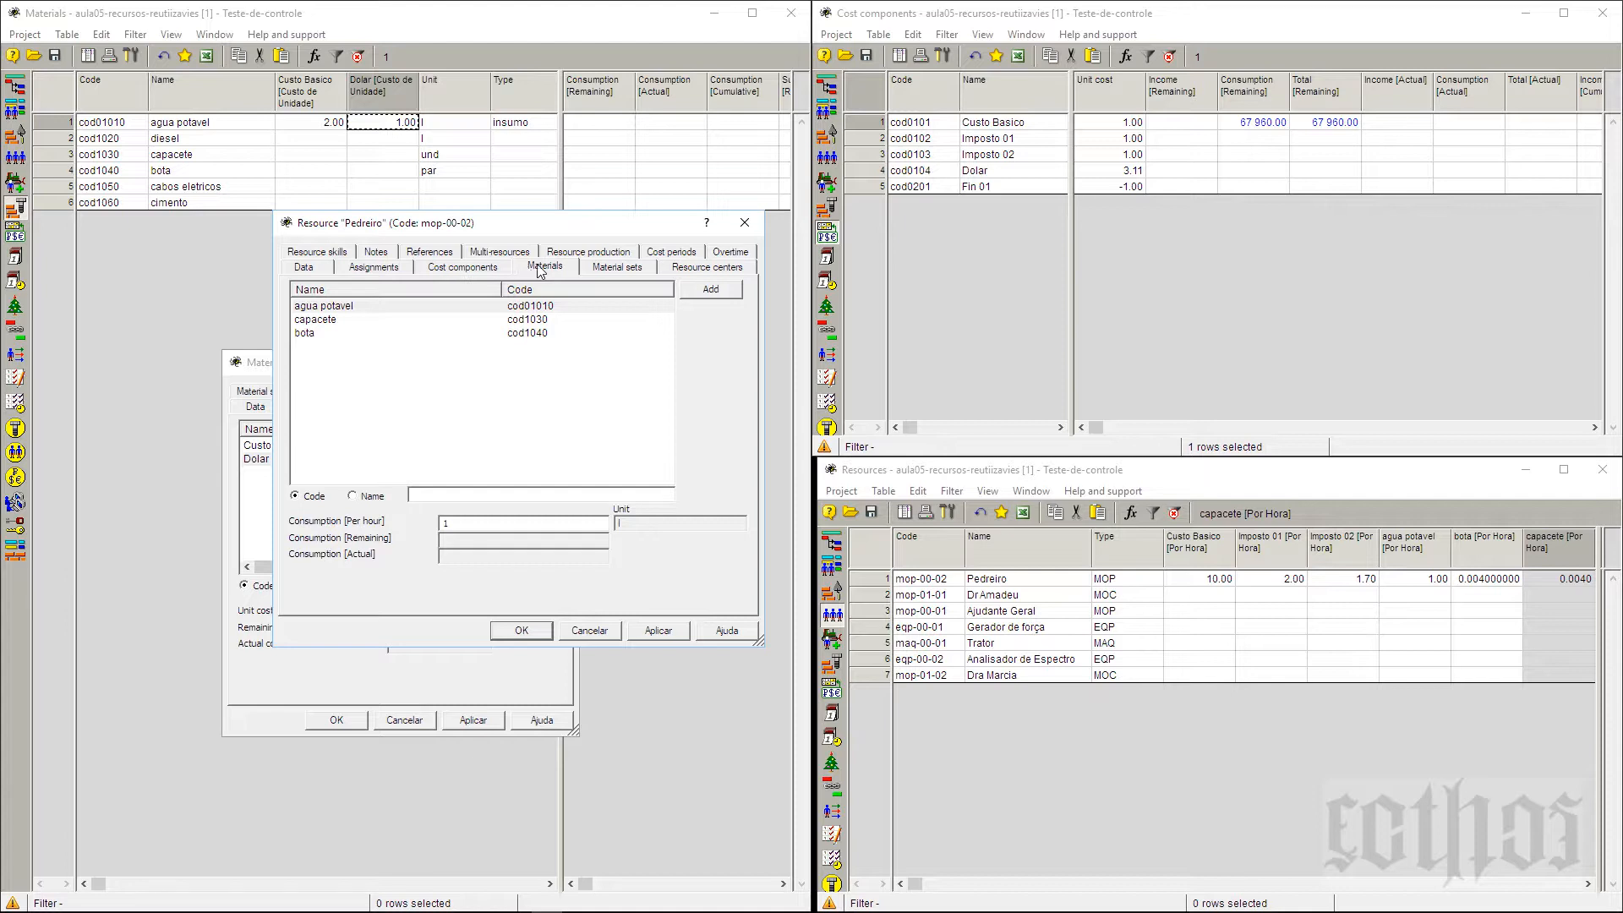
click(615, 267)
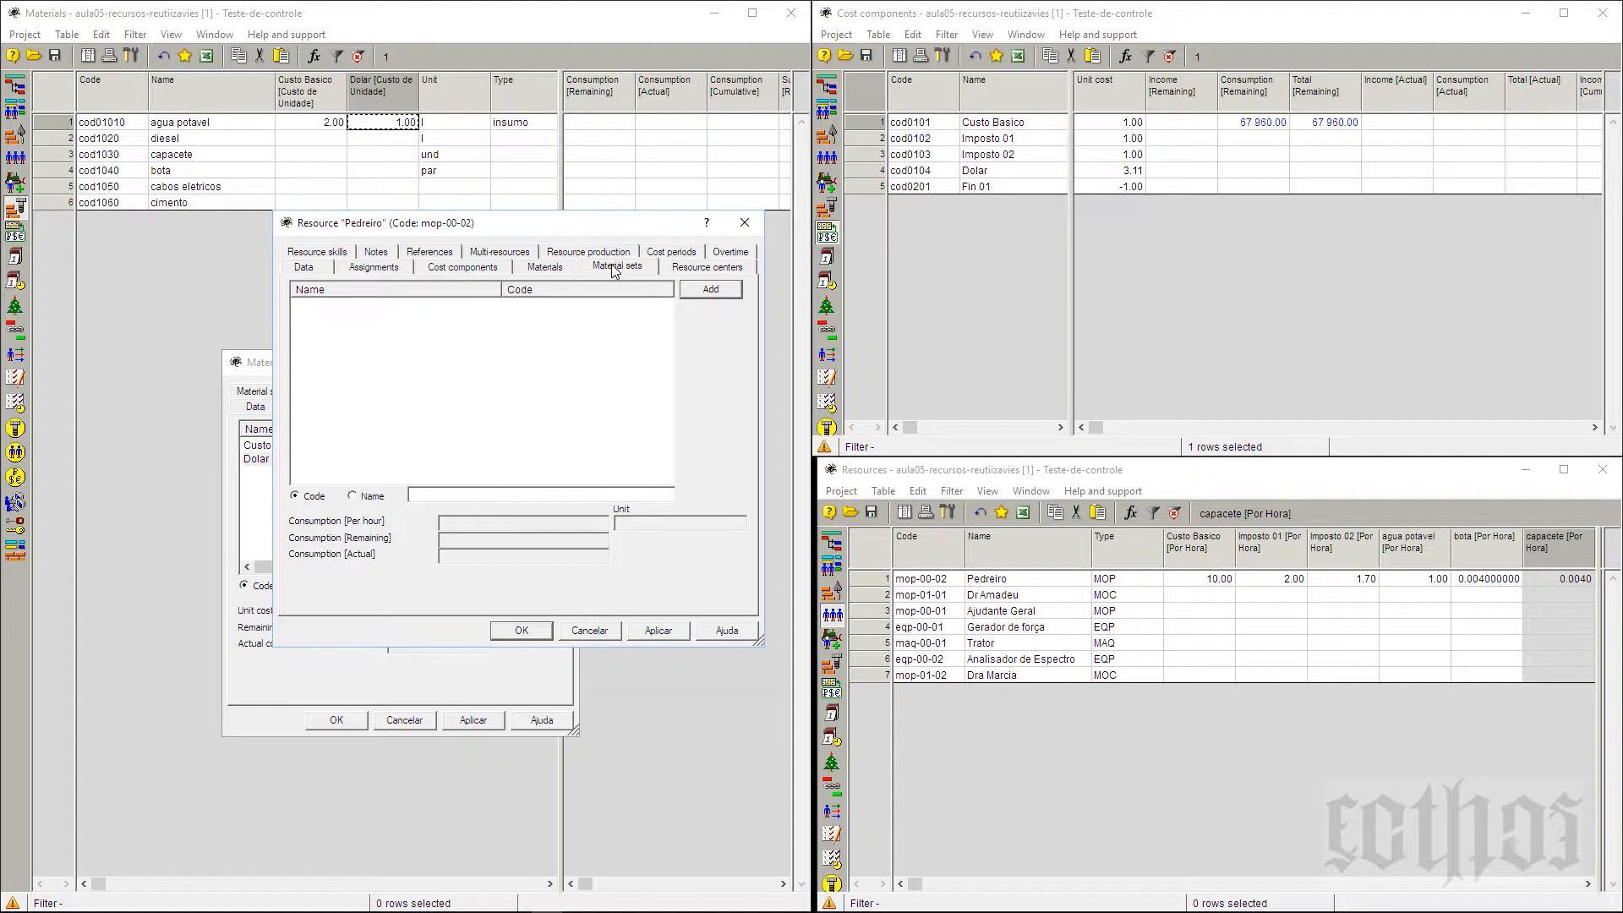
click(342, 253)
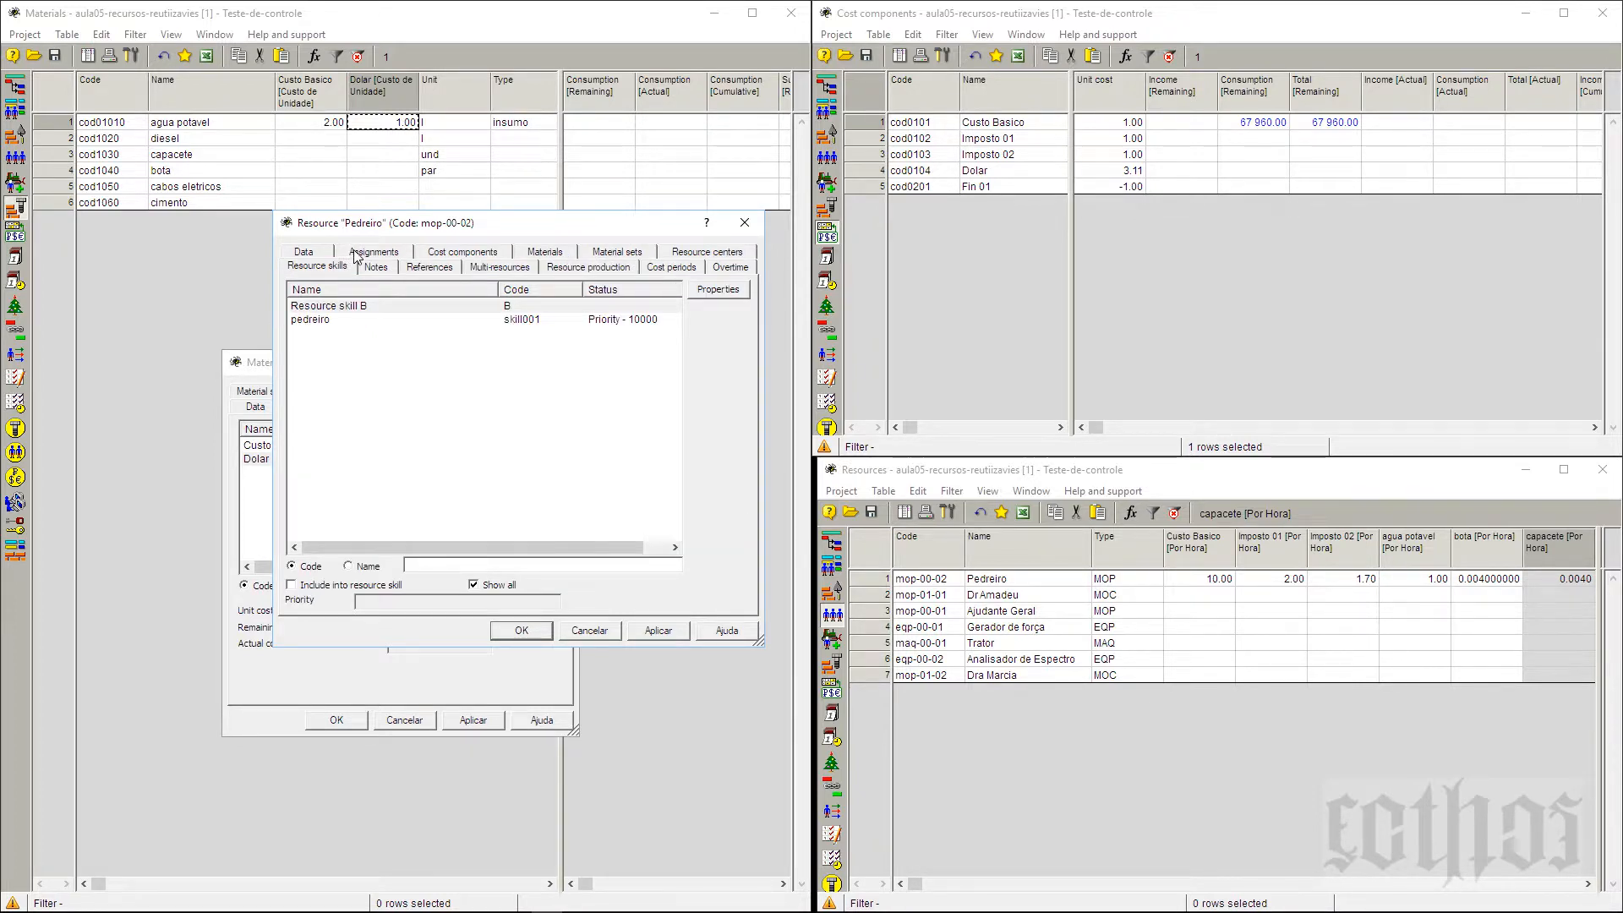
click(487, 268)
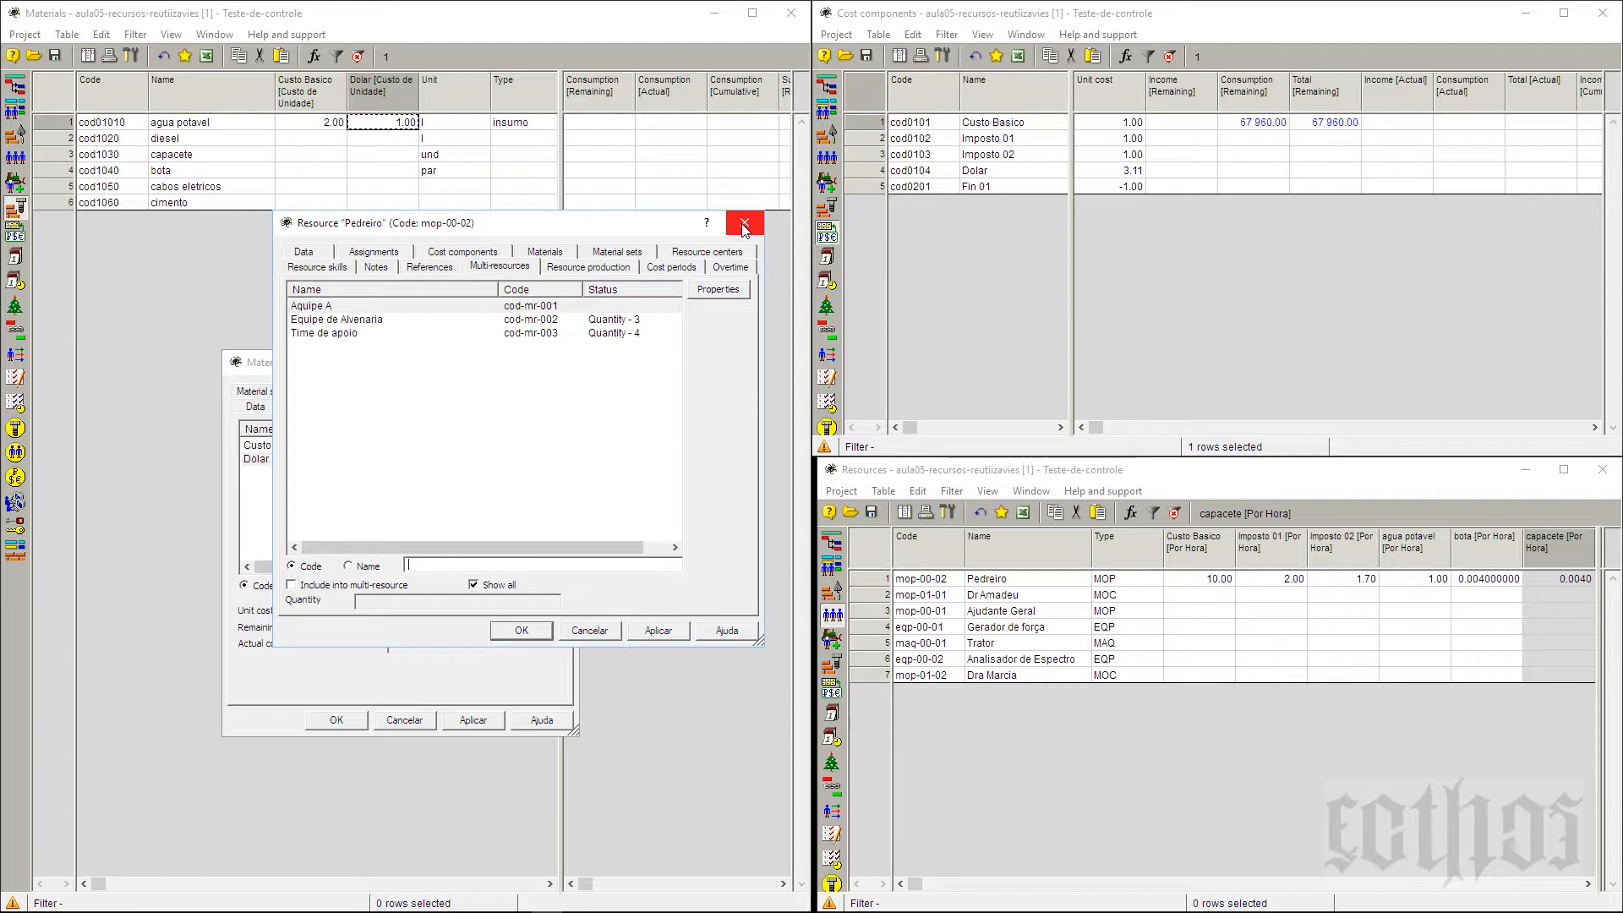
click(744, 228)
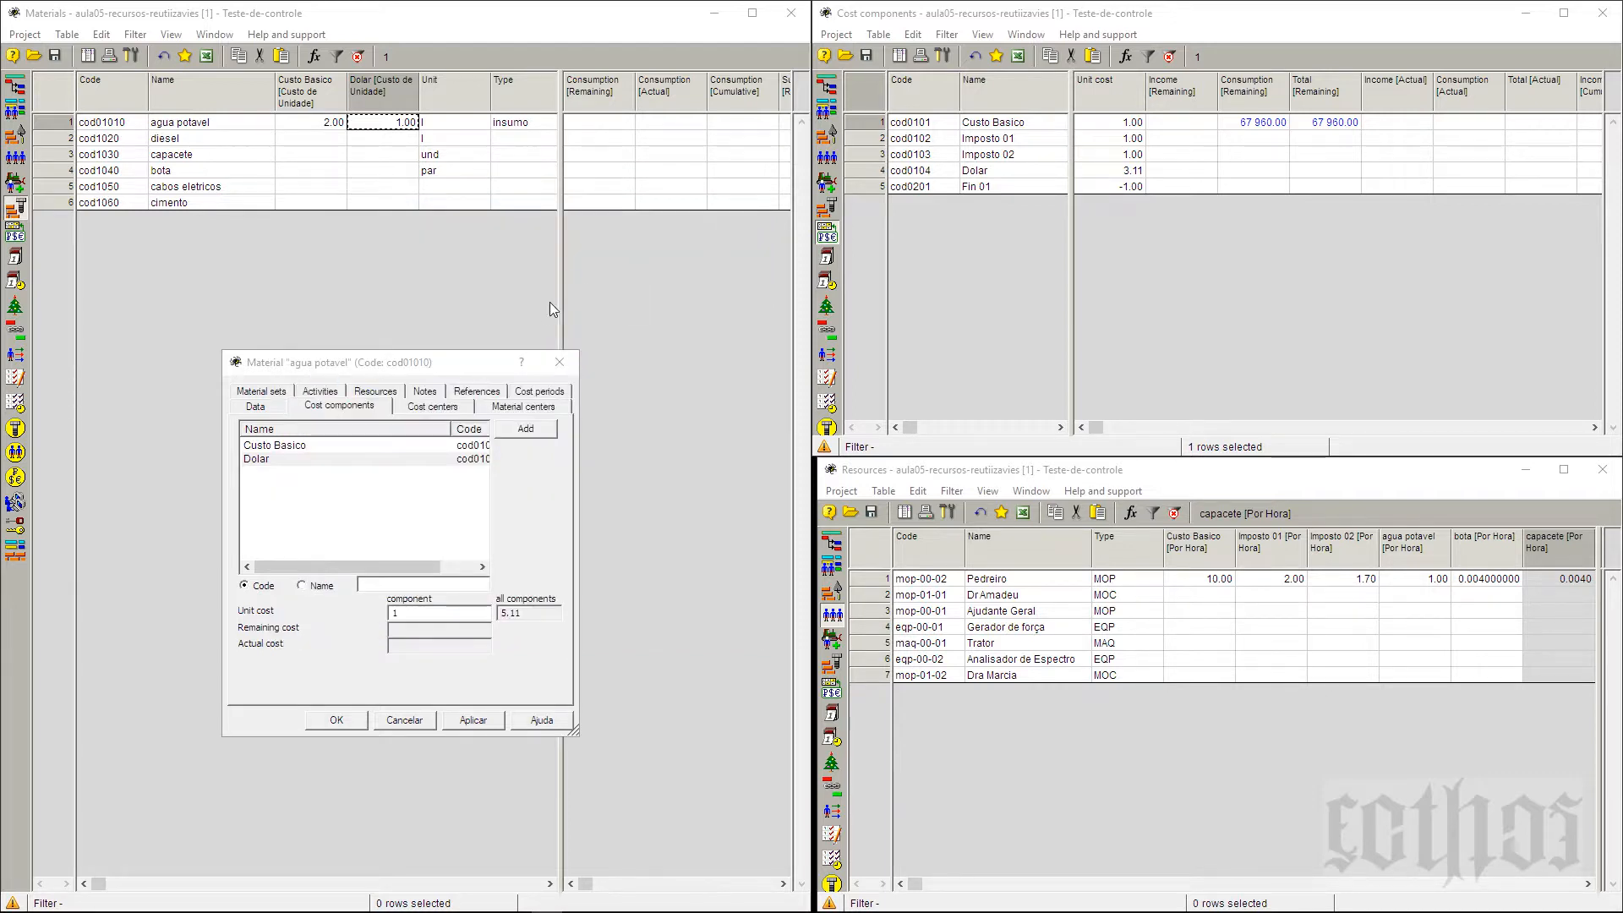
click(559, 365)
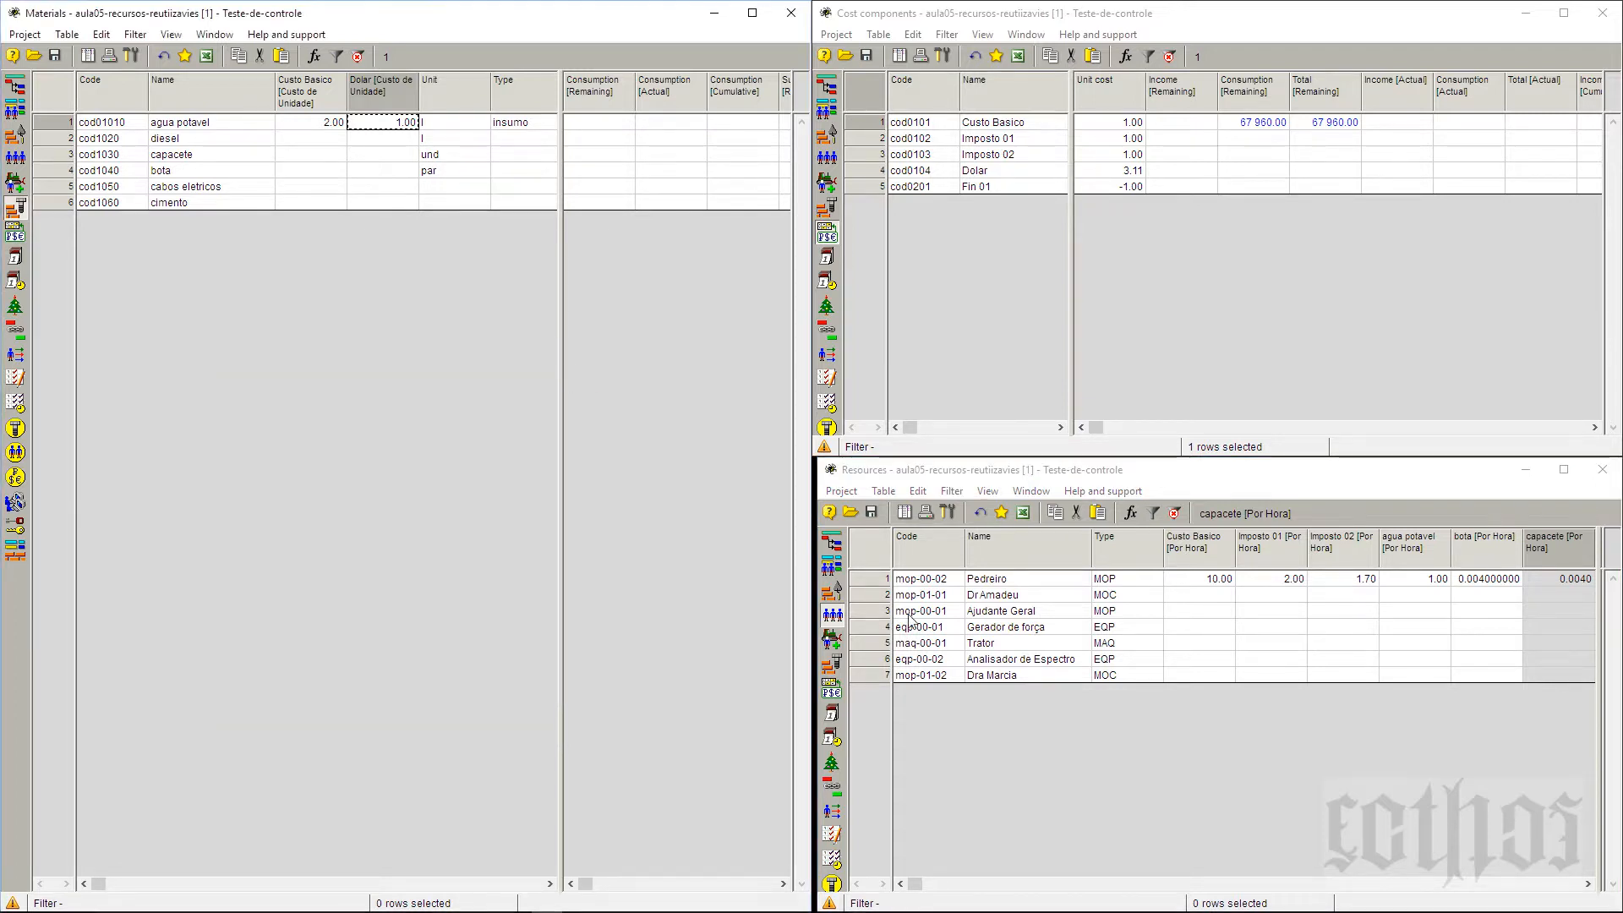
Select Gerador de força in the Resources table, diesel in the Materials table and Dolar in the Cost components table
click(992, 630)
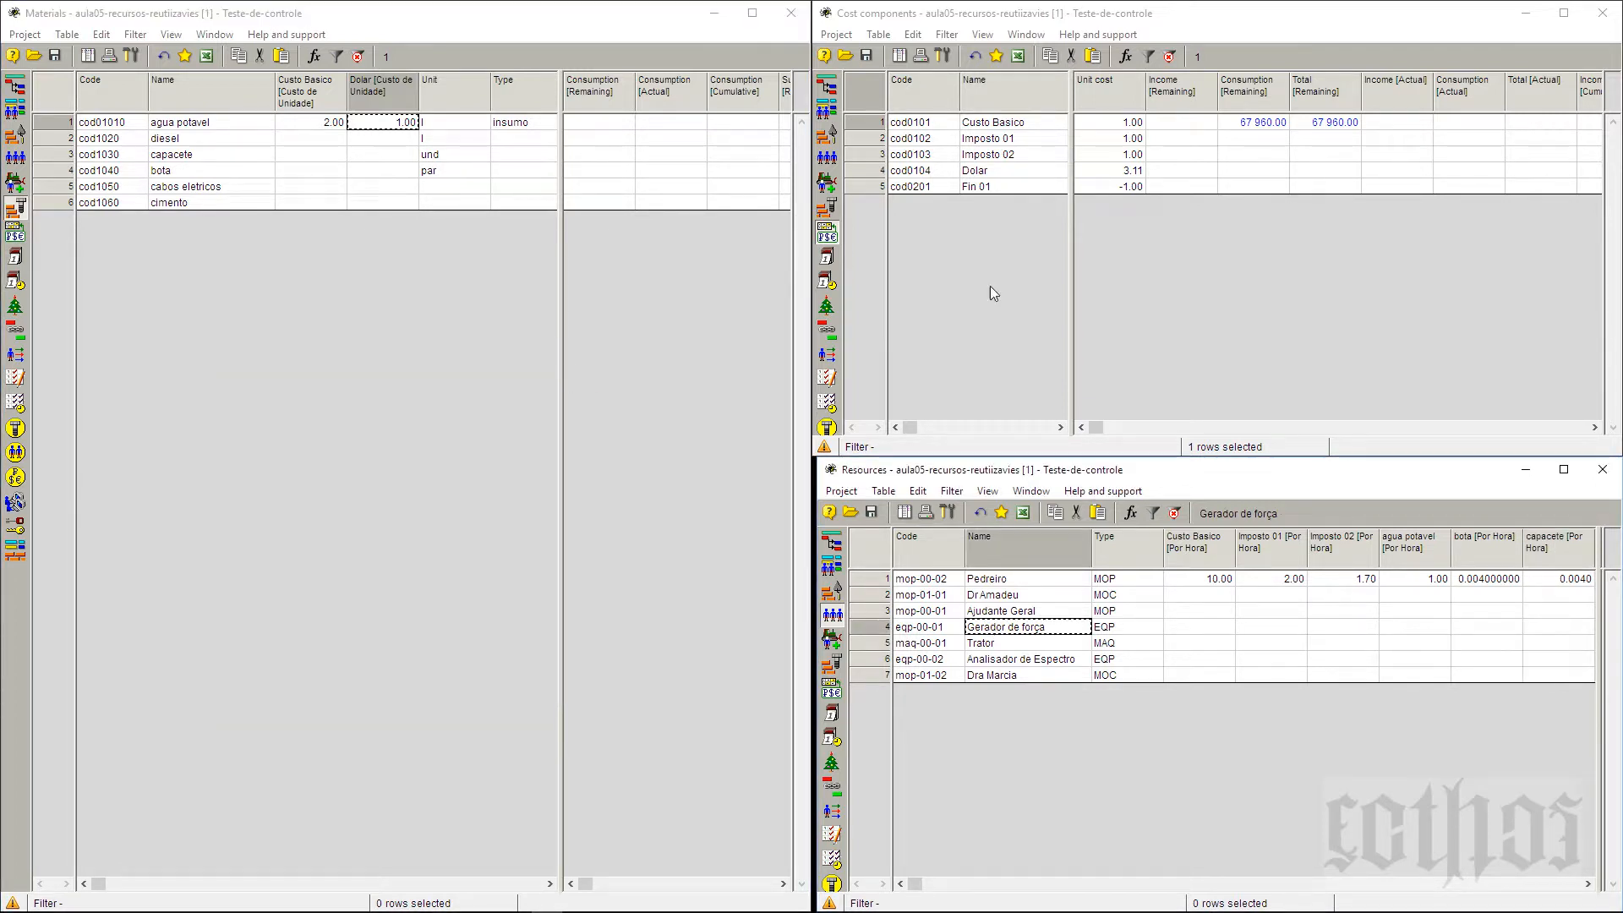
click(275, 142)
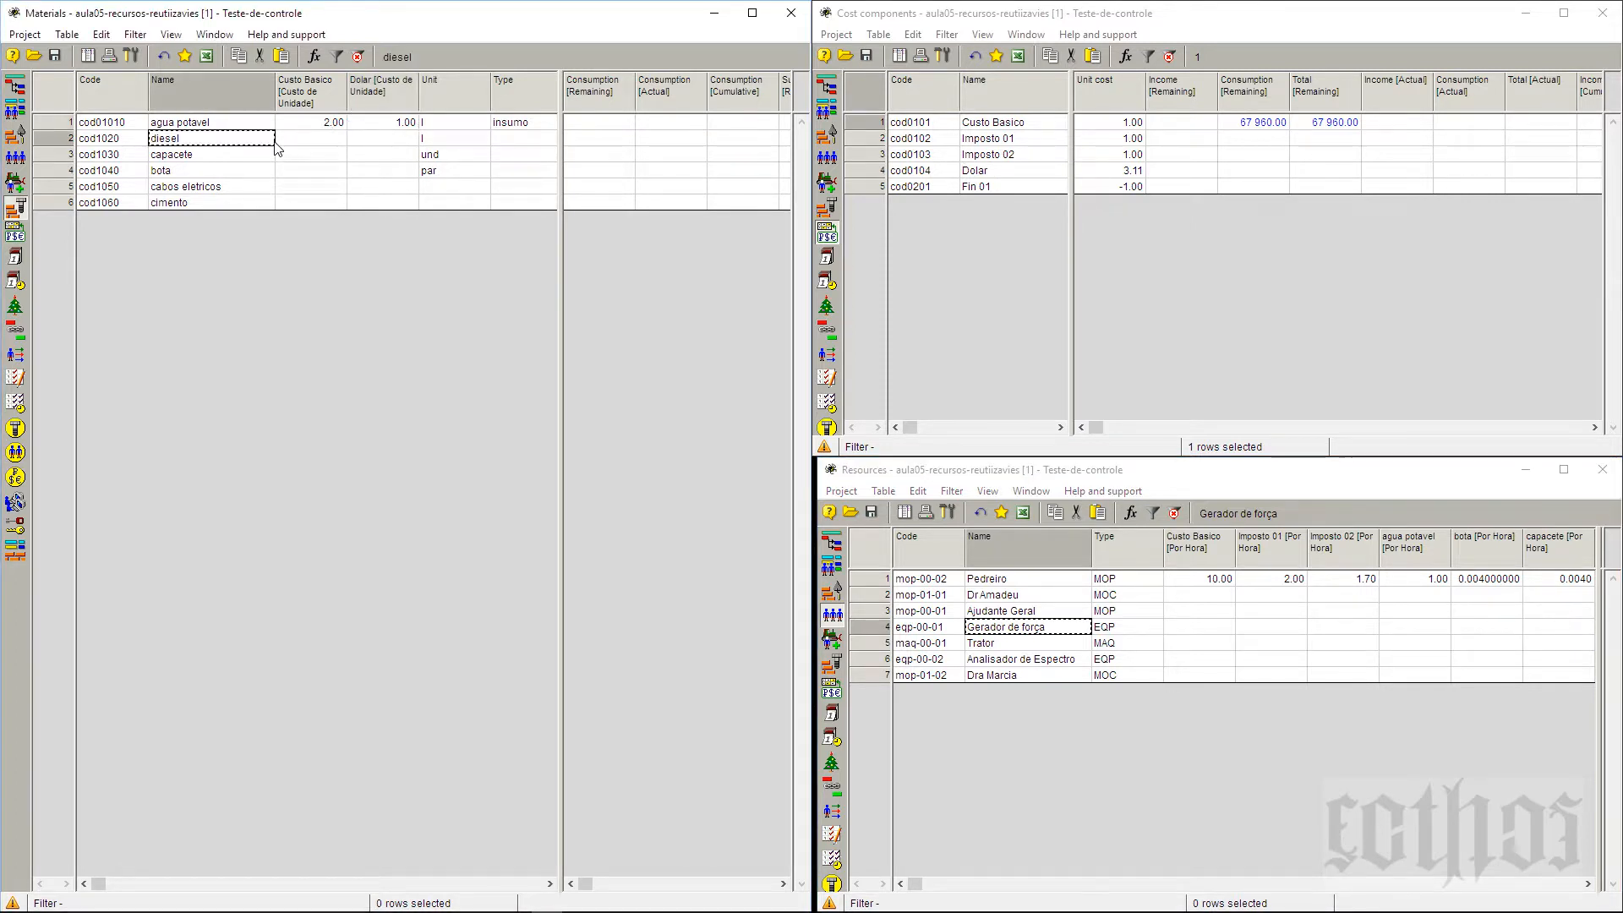
click(987, 173)
click(988, 173)
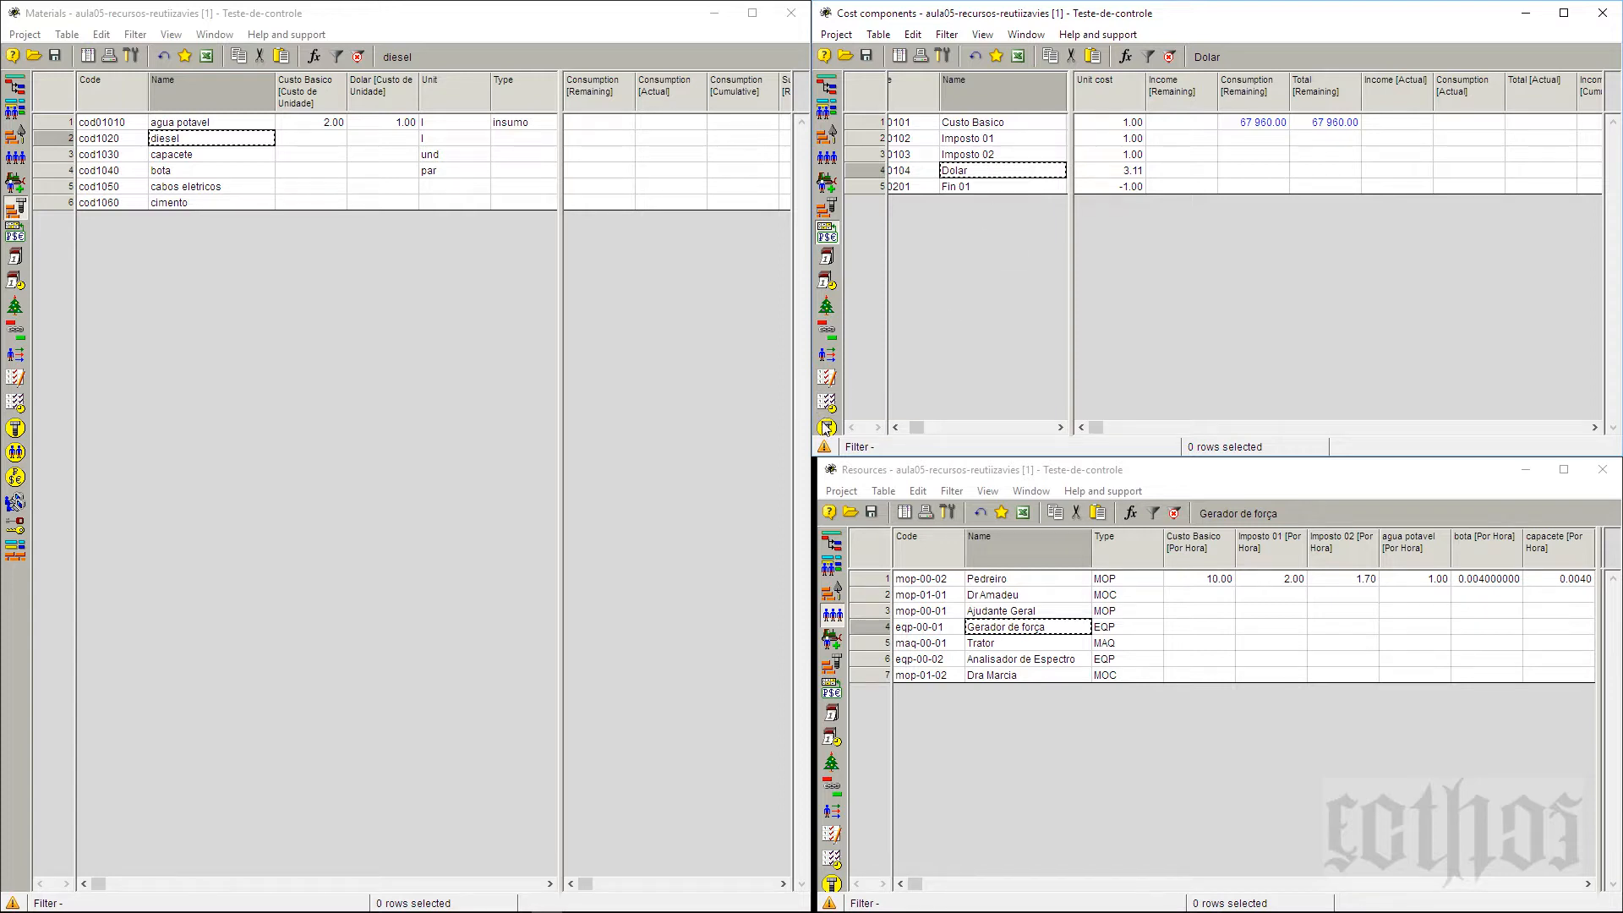
Slightly narrow the Materials table's window and extend the Resources table's window towards it
click(811, 785)
drag(809, 784, 807, 784)
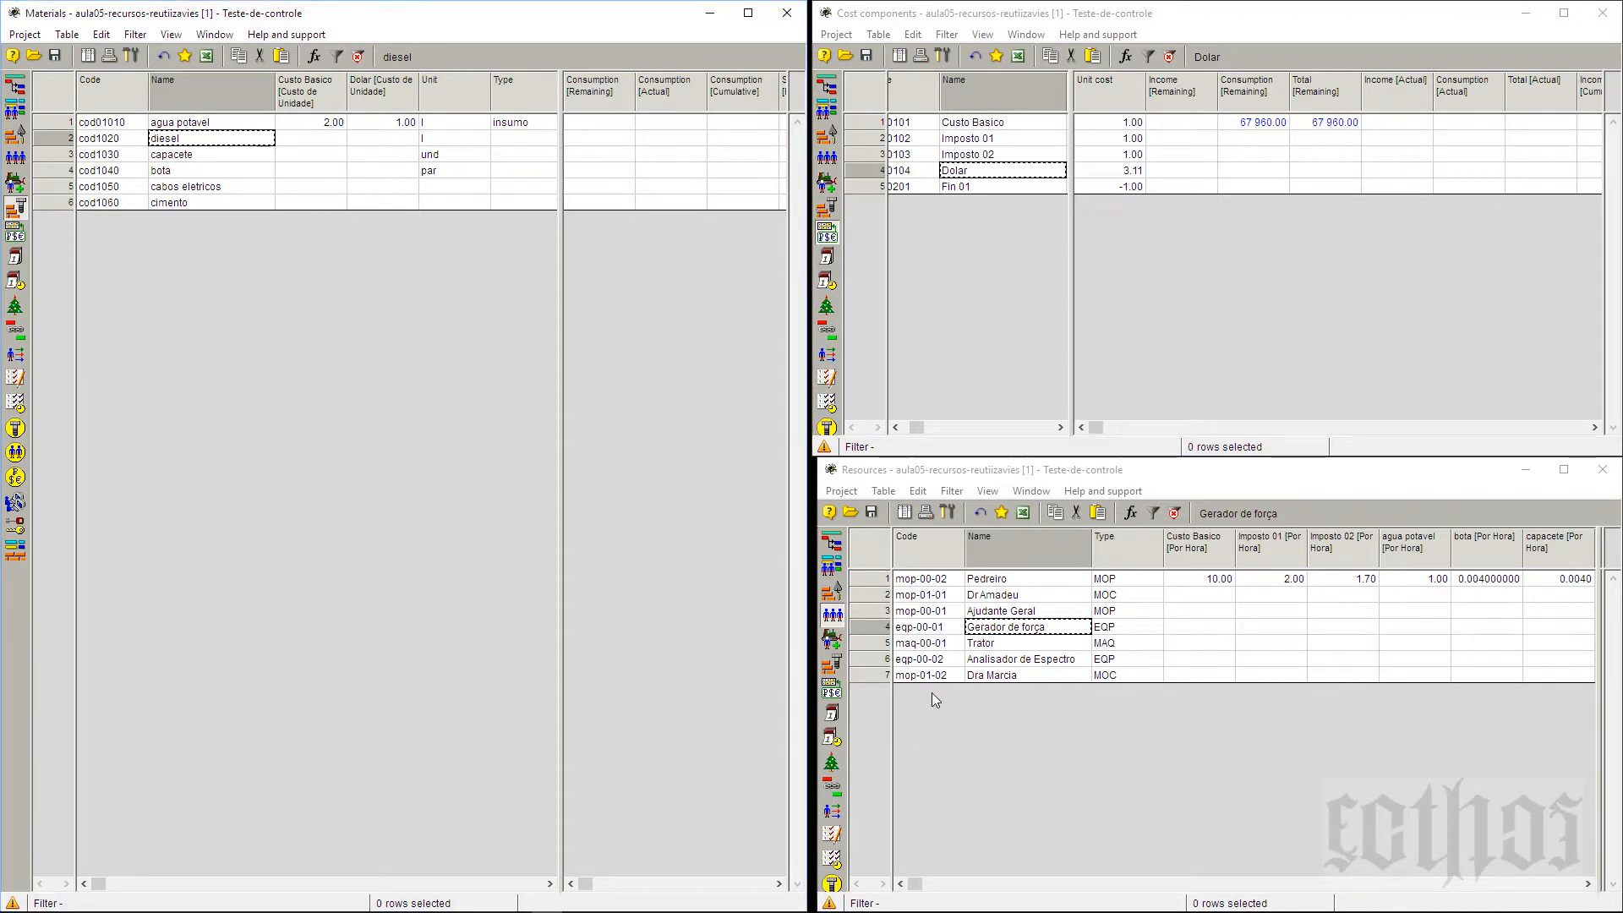
click(819, 592)
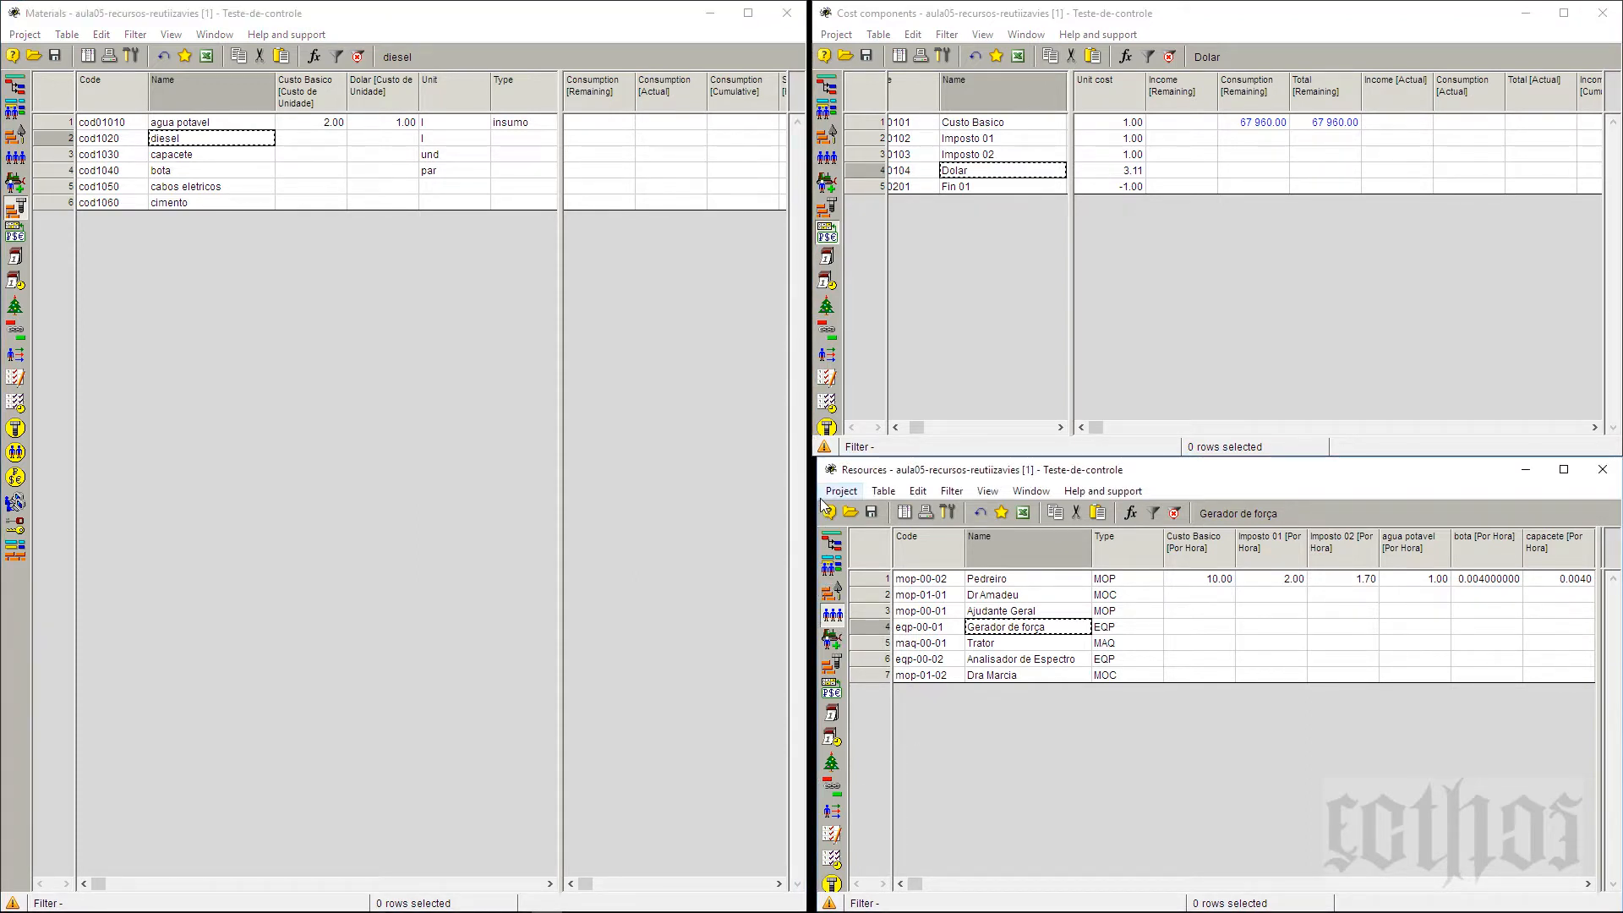
drag(822, 507, 815, 503)
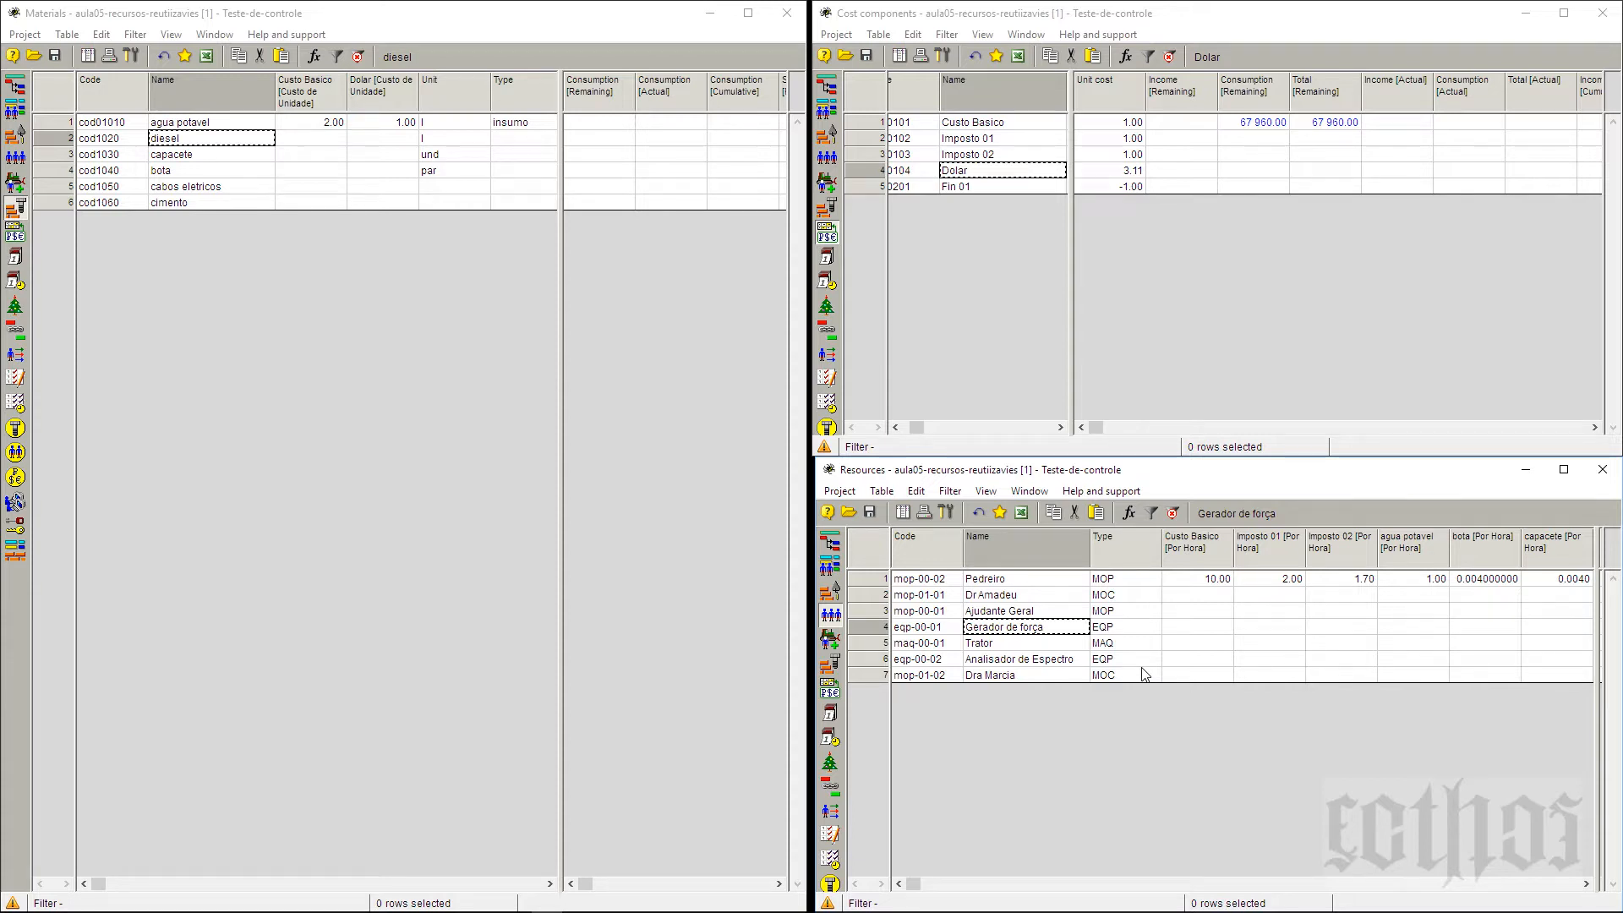
Close the Materials, Cost components and Resources tables
click(787, 13)
click(1603, 13)
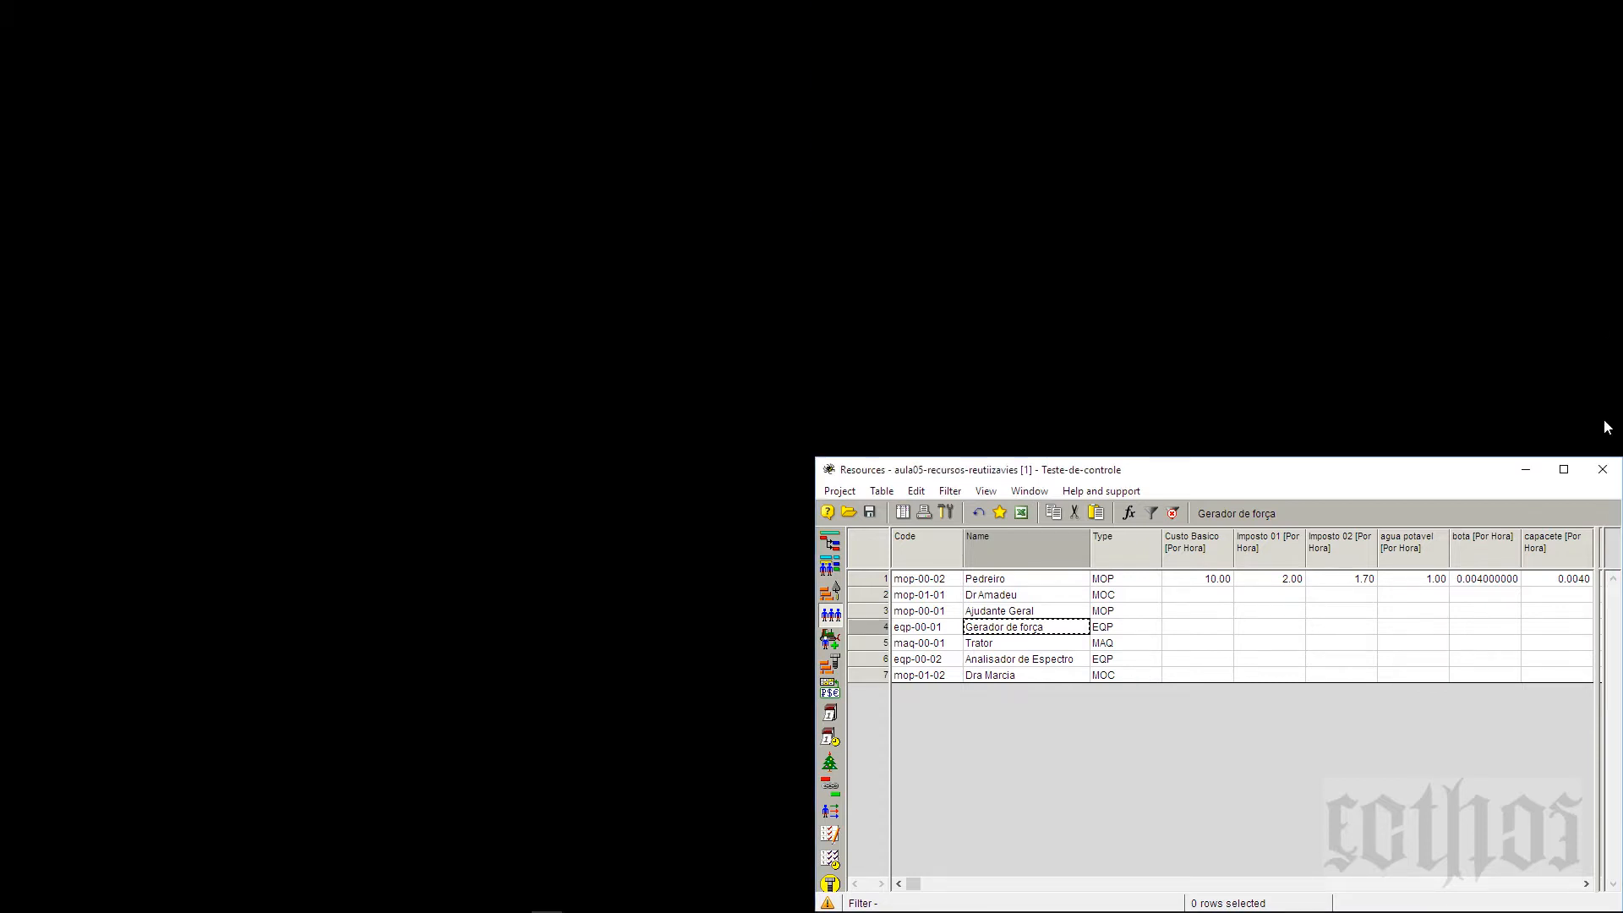
click(1606, 471)
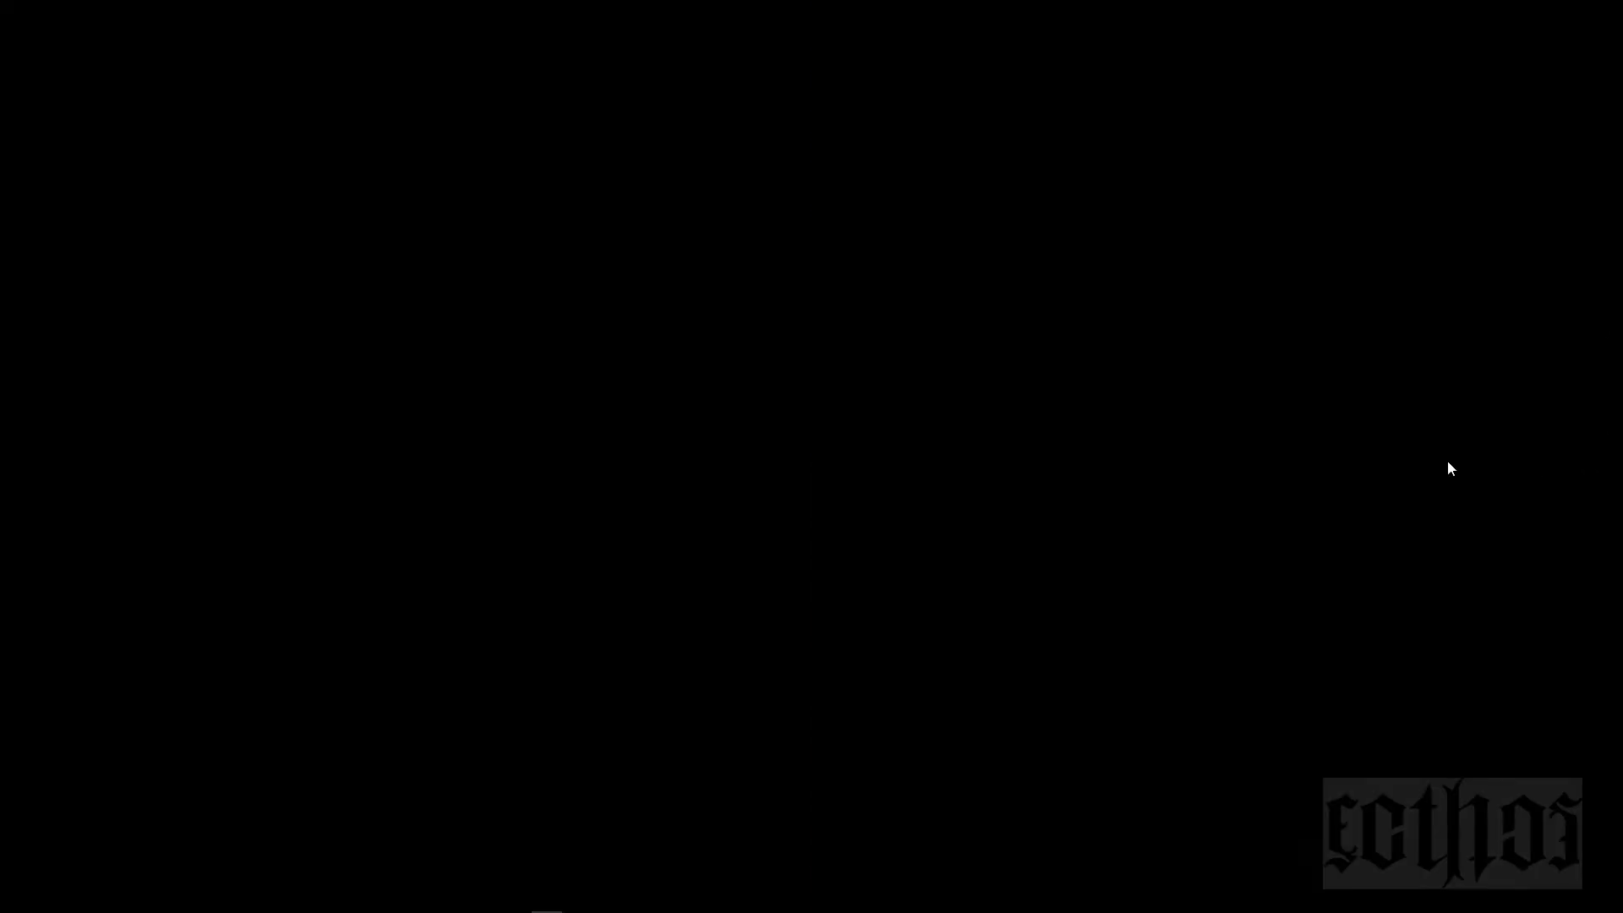